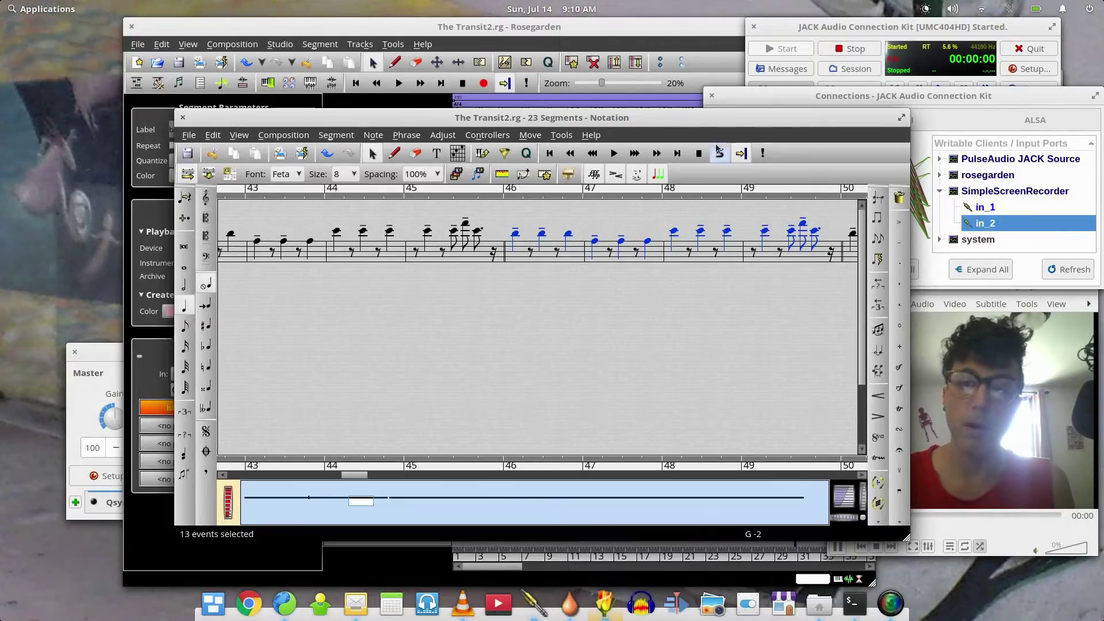
Close the notation editor and look over the segments along the whole arrangement, returning to its beginning.
click(183, 118)
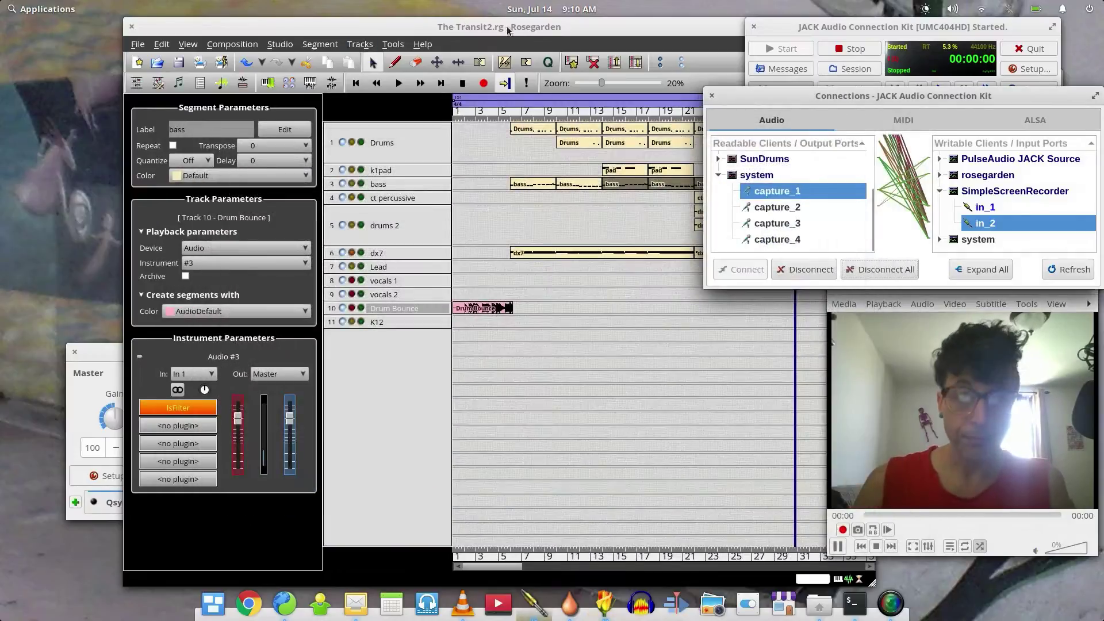
click(512, 29)
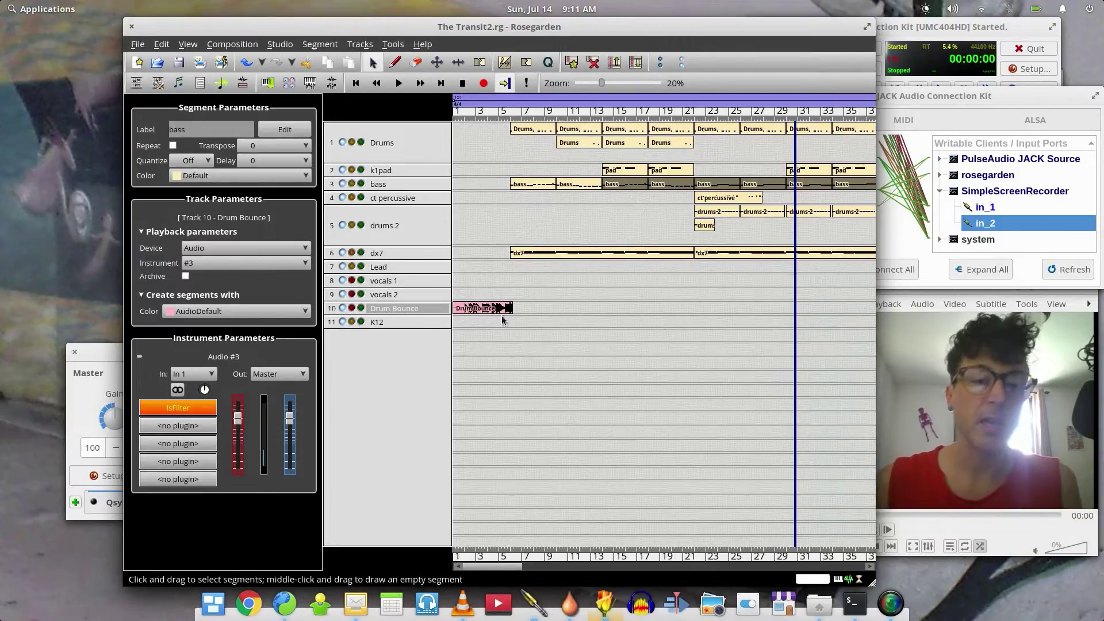
drag(504, 568, 547, 568)
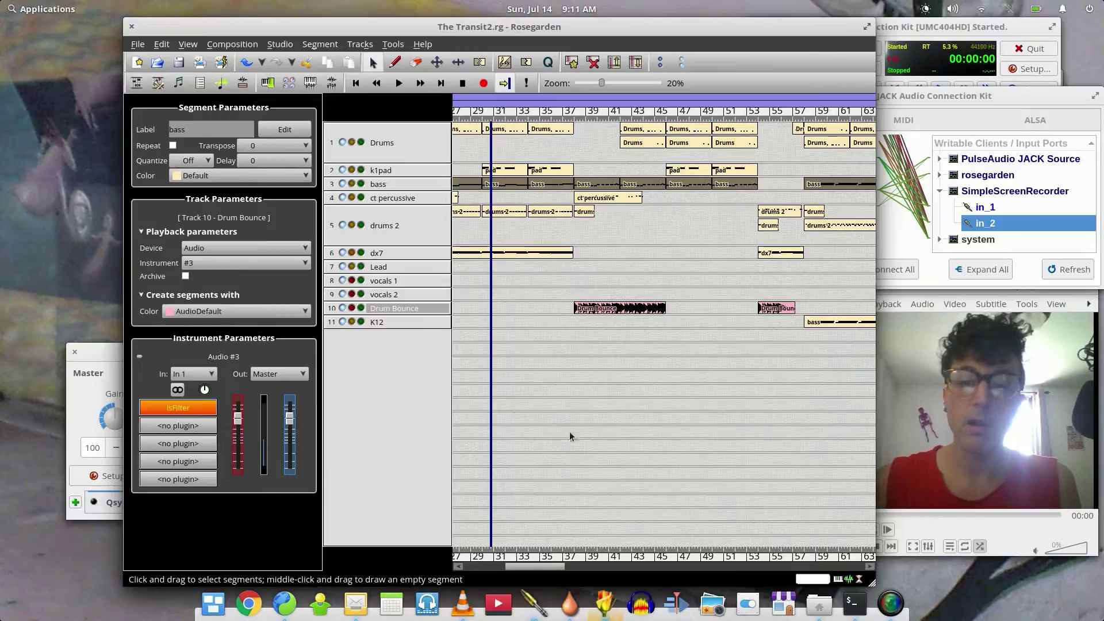
drag(532, 567, 627, 567)
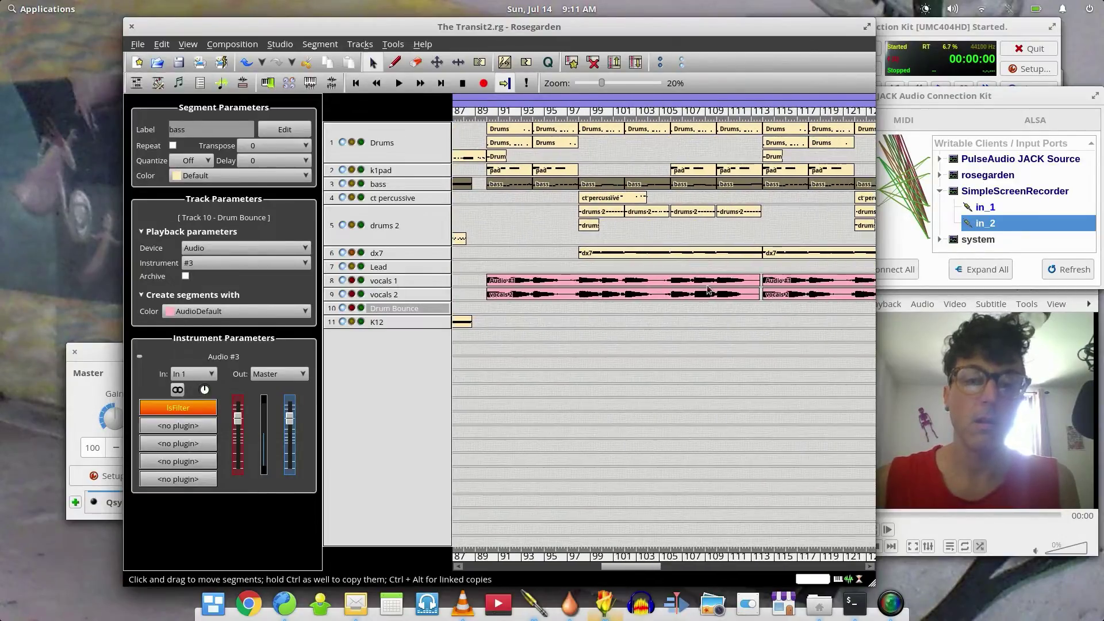
drag(641, 568, 589, 540)
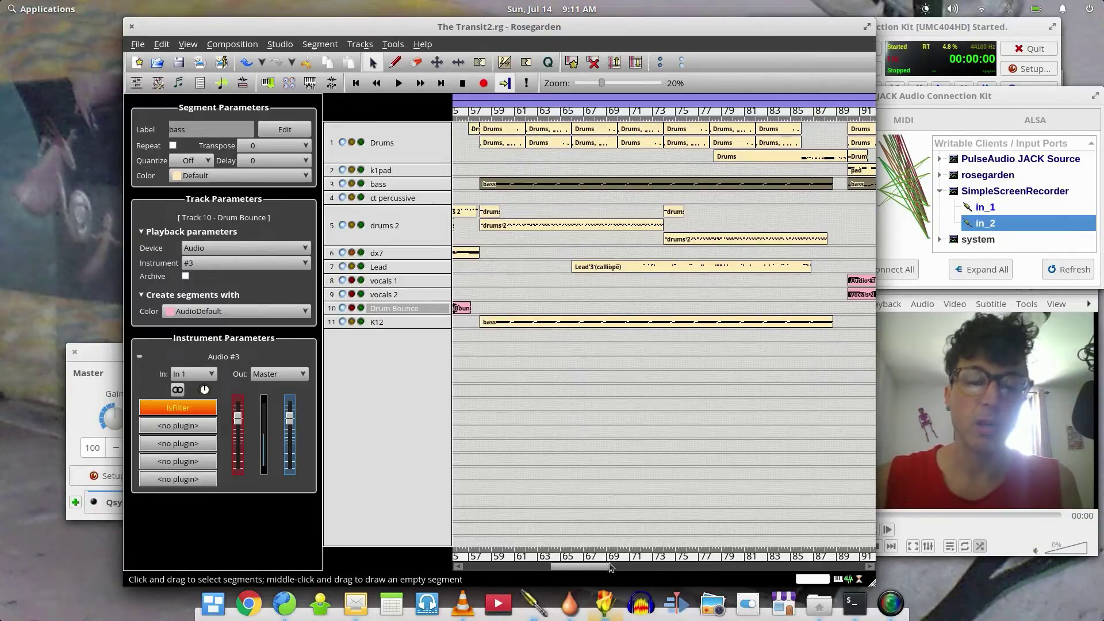
drag(602, 569, 518, 555)
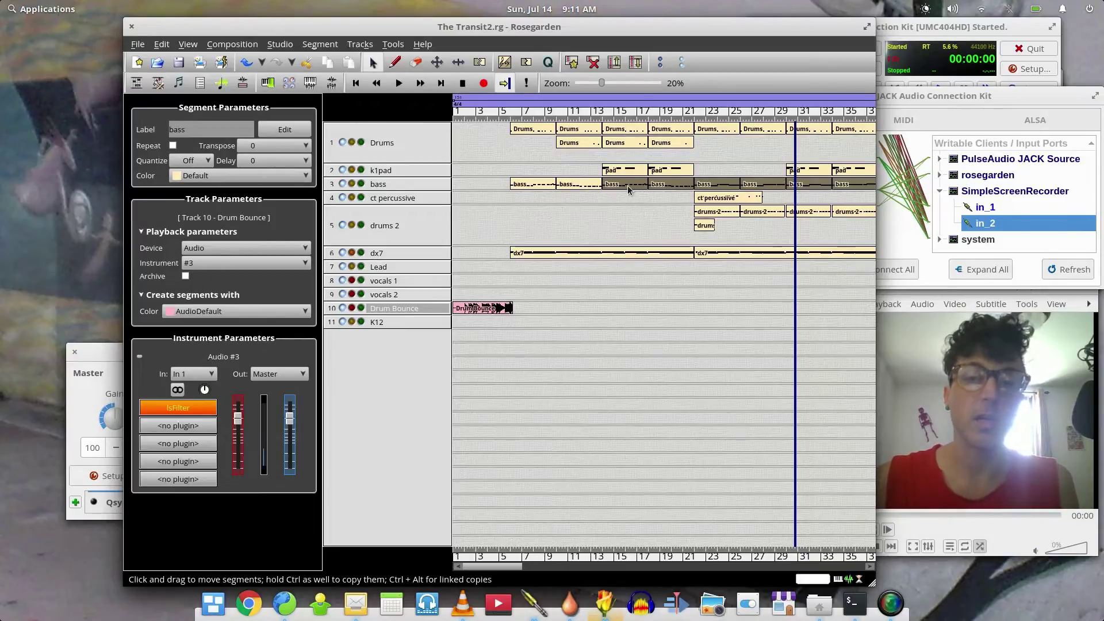
Clear the segment selection and select the bass track to show its track parameters.
click(490, 188)
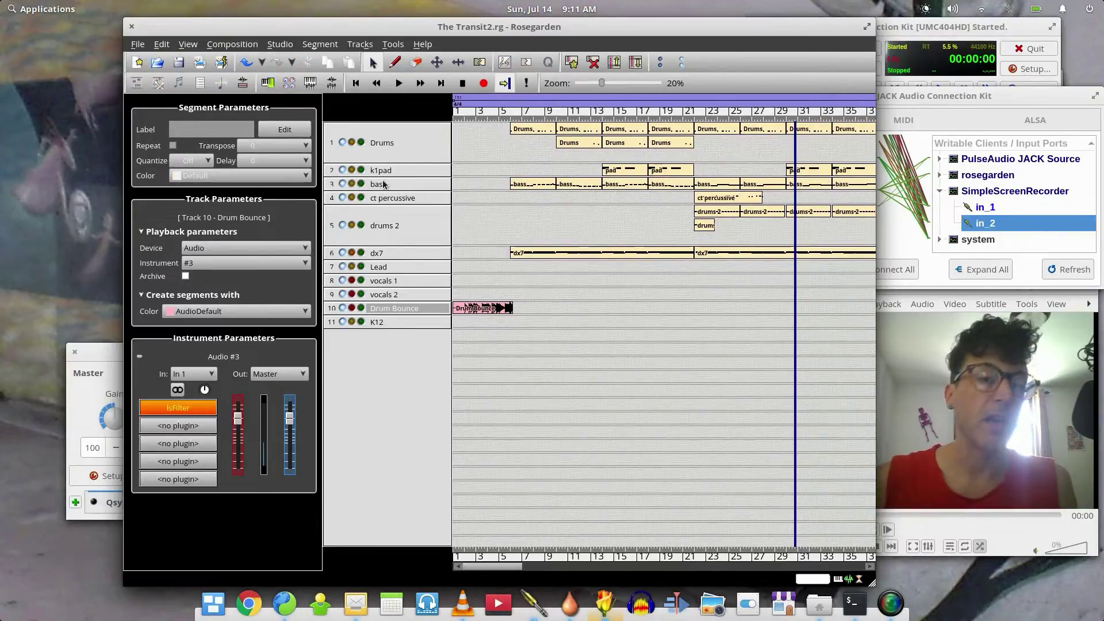
click(423, 187)
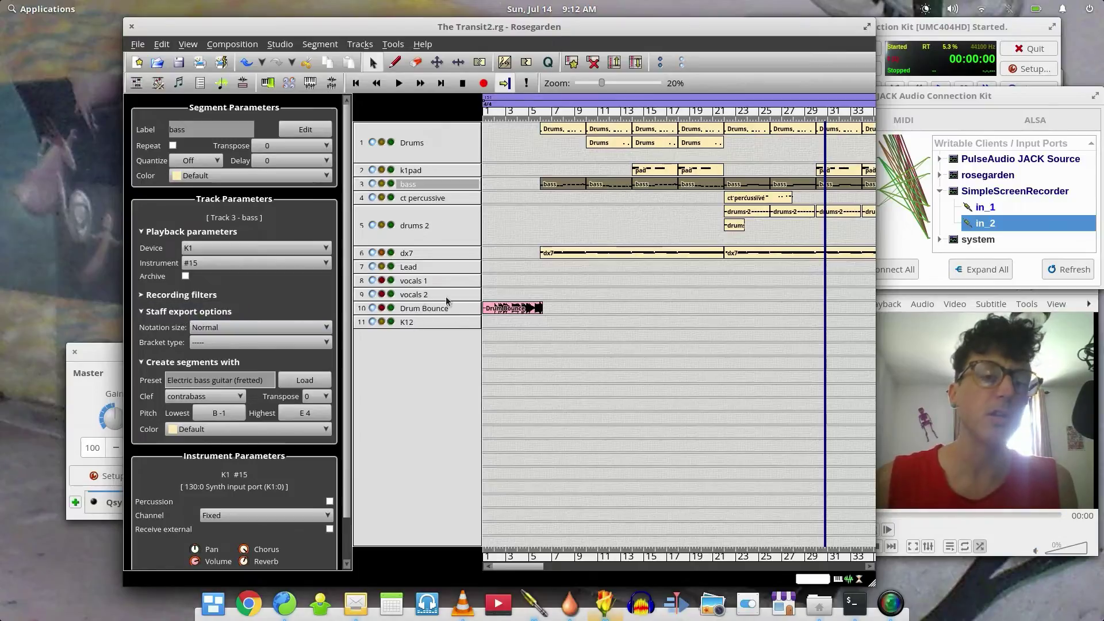
Load the Keyboards preset "Keyboard synthesizer (treble)" for the dx7 track, with Professional ability and existing segments converted.
click(413, 254)
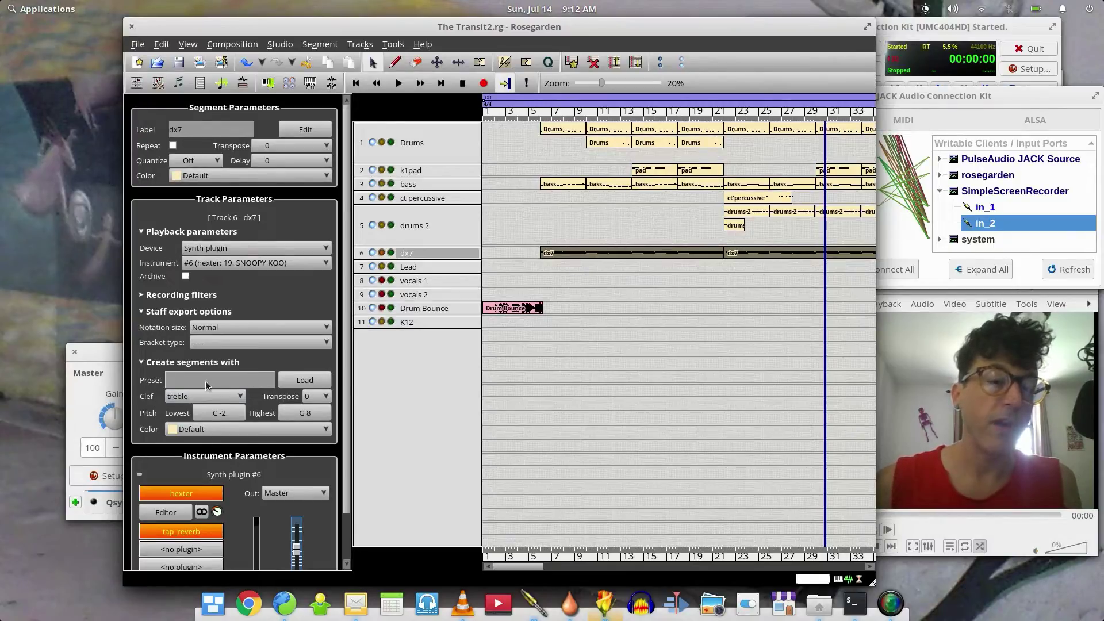
click(305, 380)
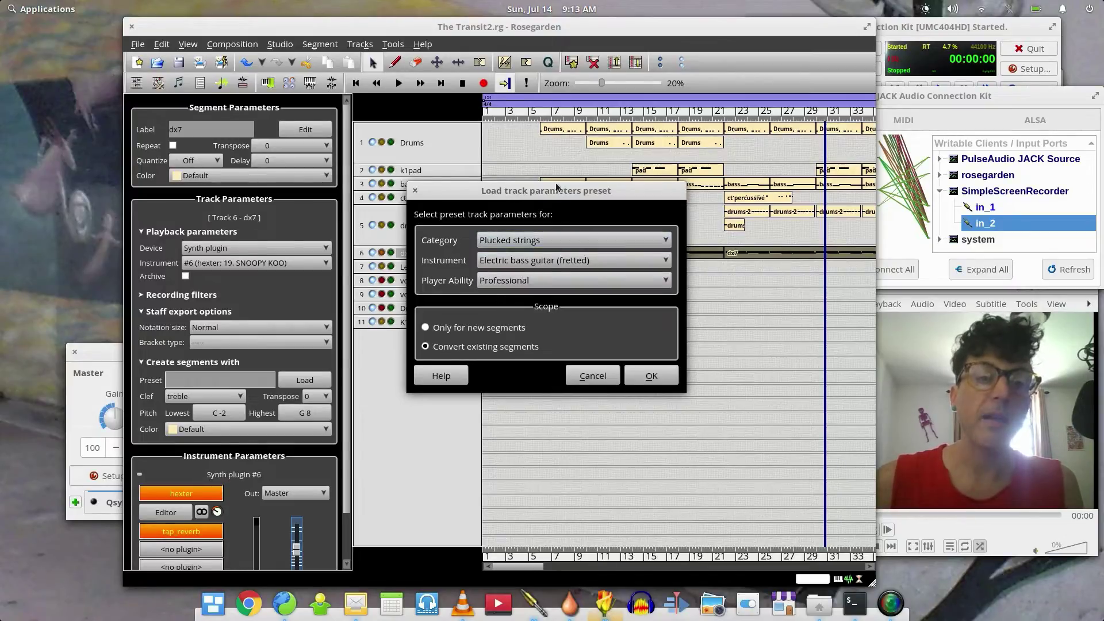
click(605, 239)
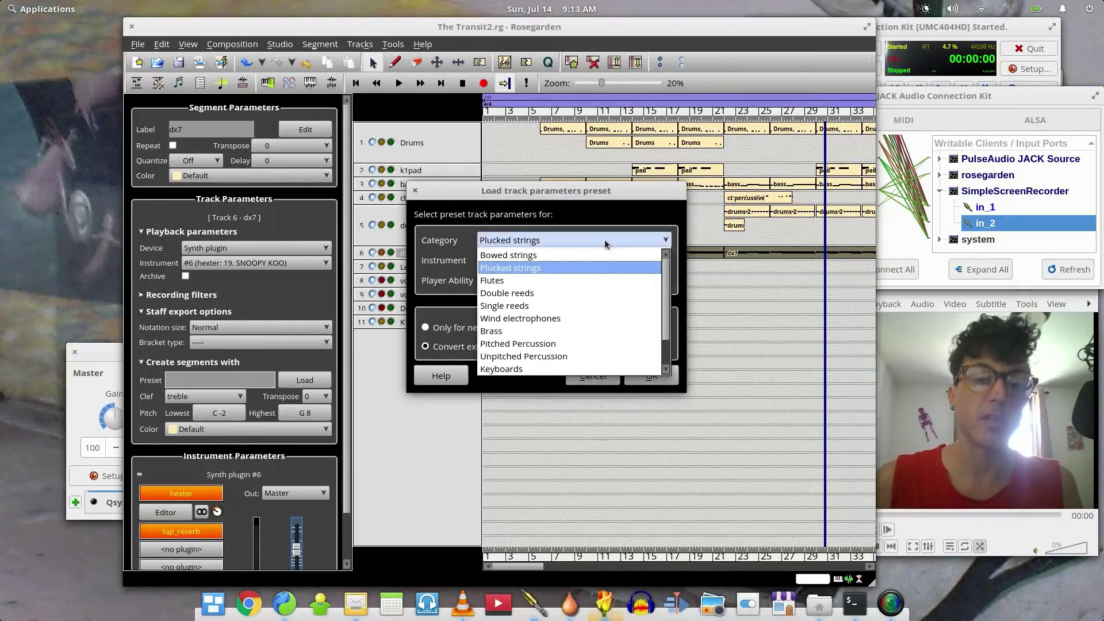
click(557, 370)
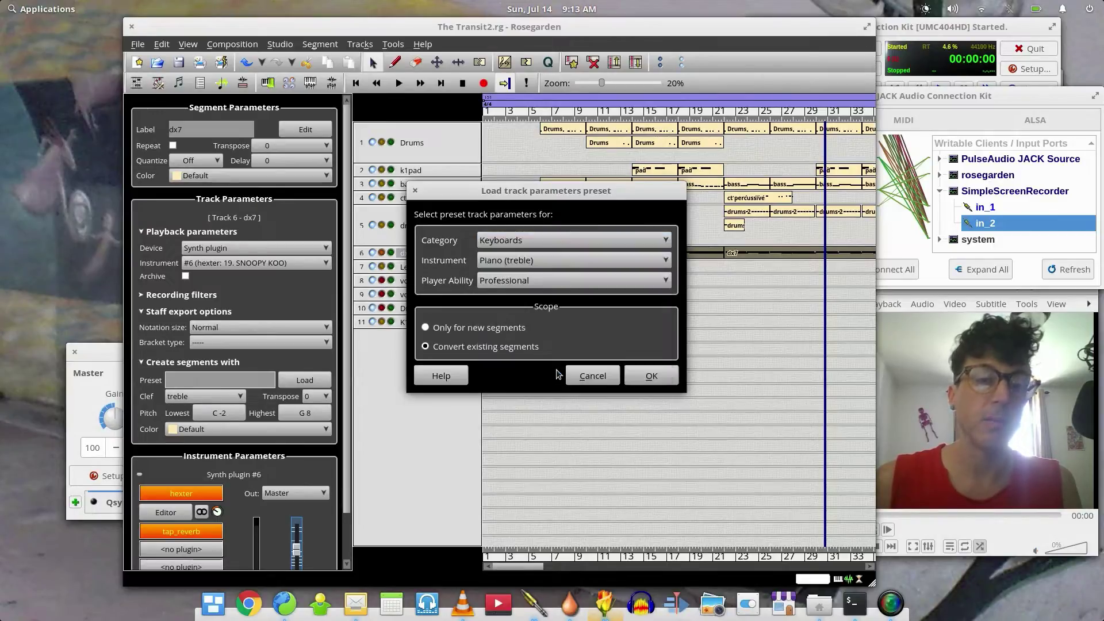
click(546, 261)
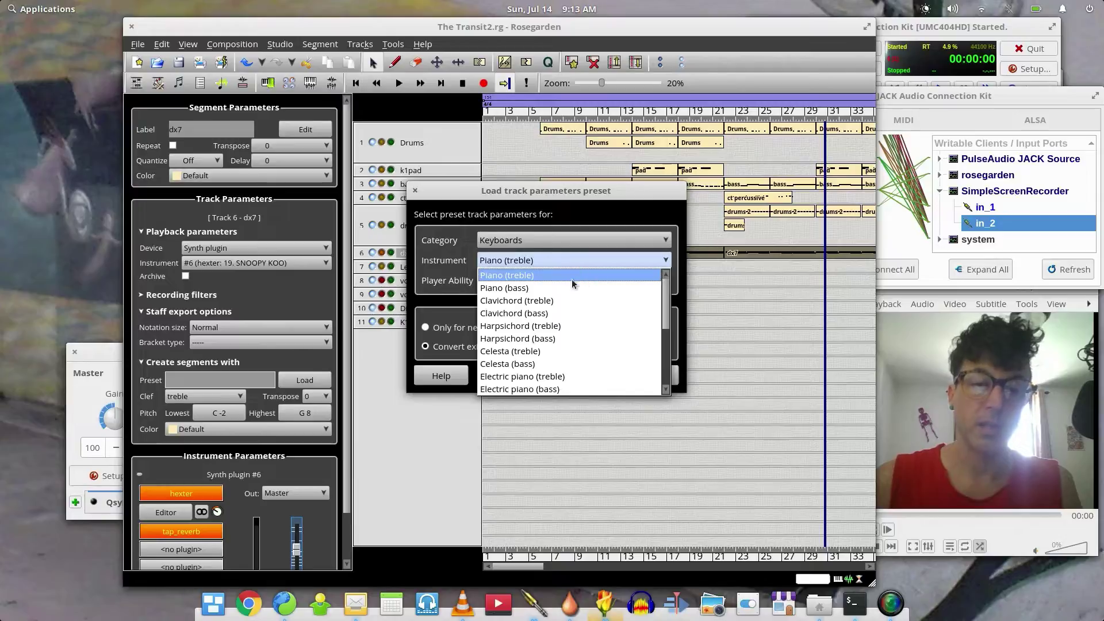
scroll(563, 333, down, 4)
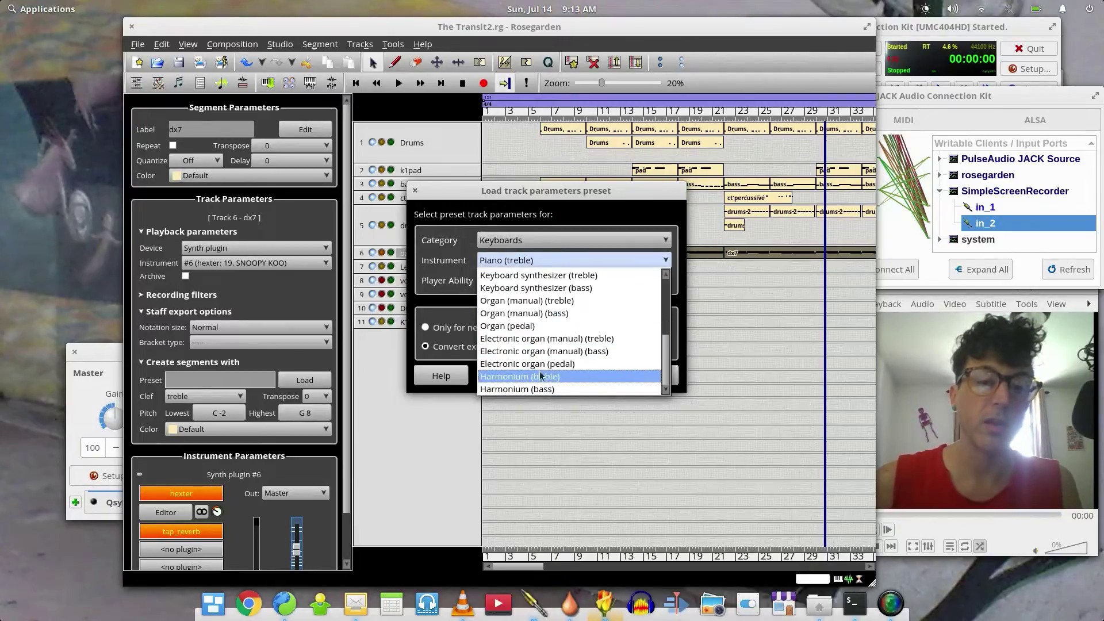
scroll(592, 322, up, 1)
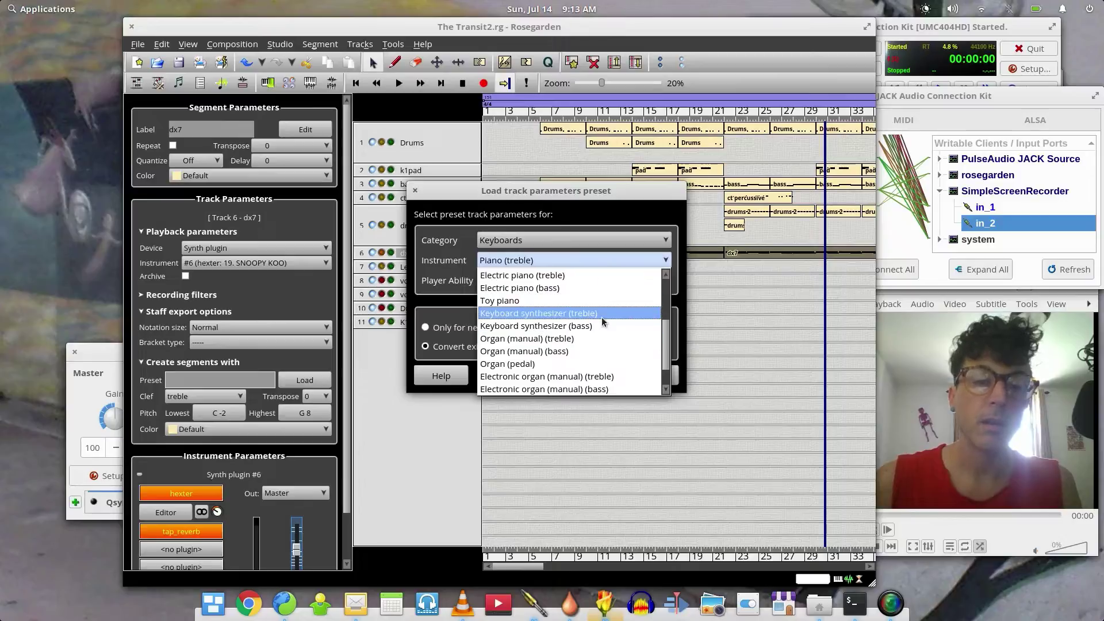
click(518, 317)
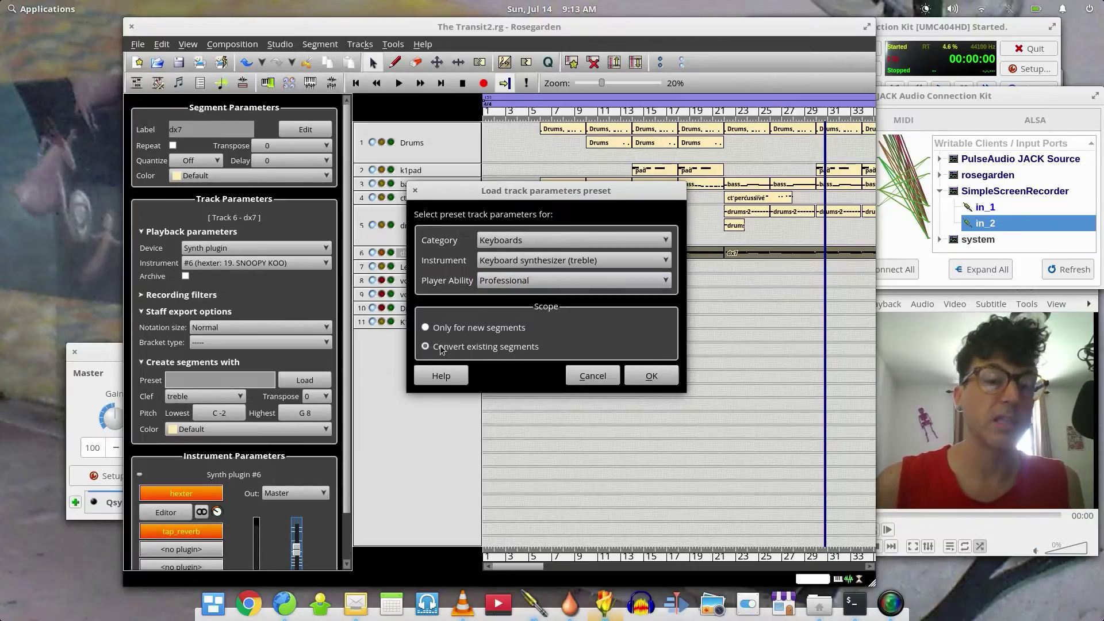
click(650, 374)
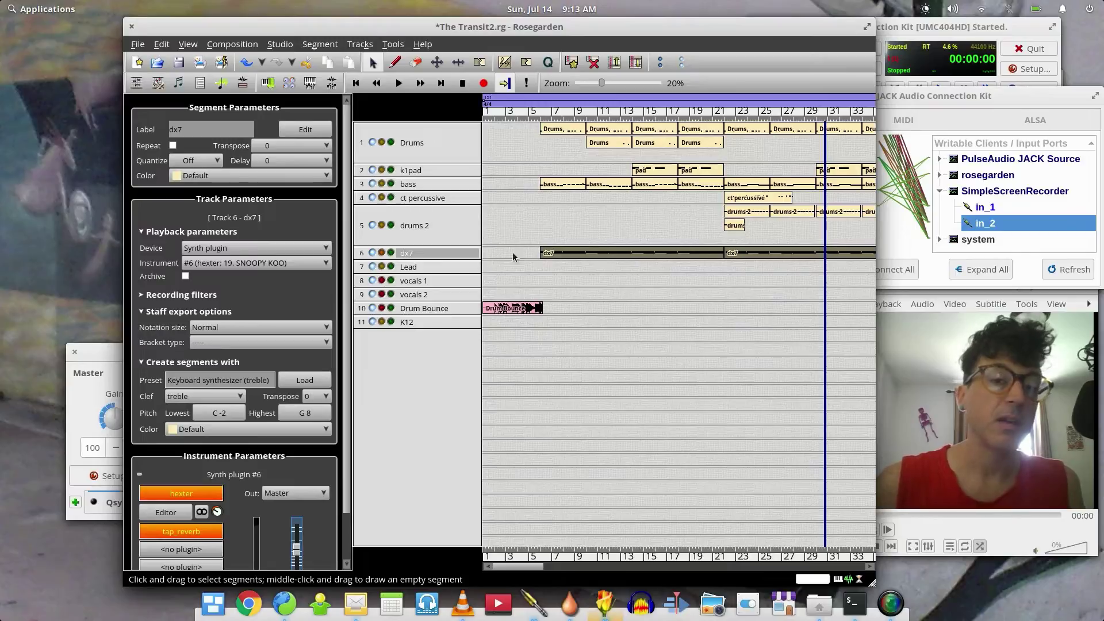
Open the dx7 track's segments in the notation editor, check the clef at the start, and close the editor.
right_click(661, 253)
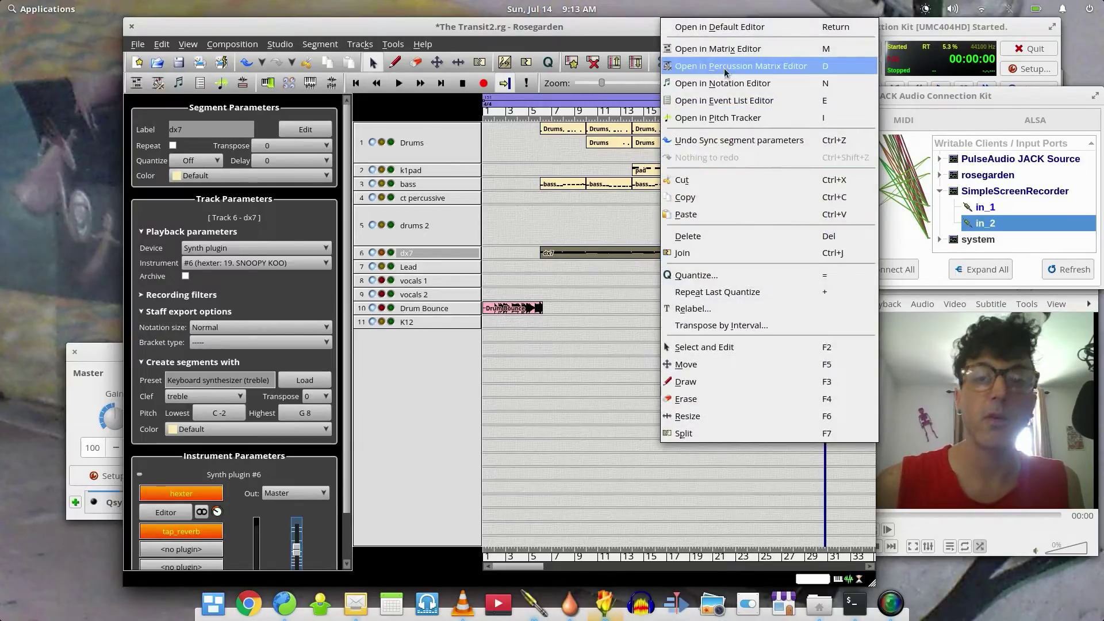
click(747, 86)
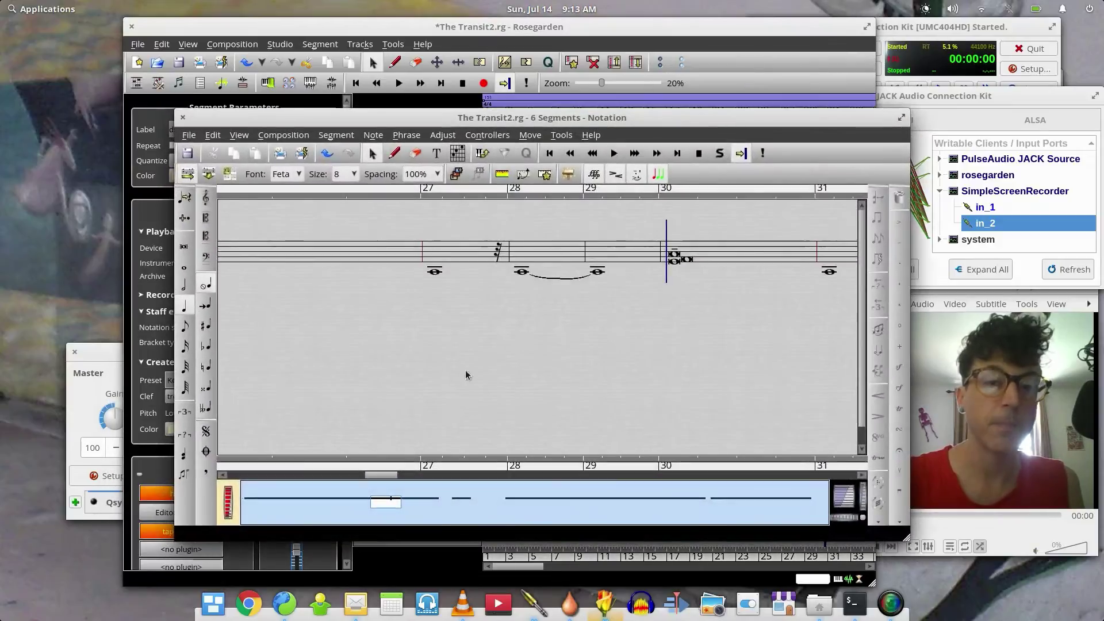
drag(396, 503, 253, 486)
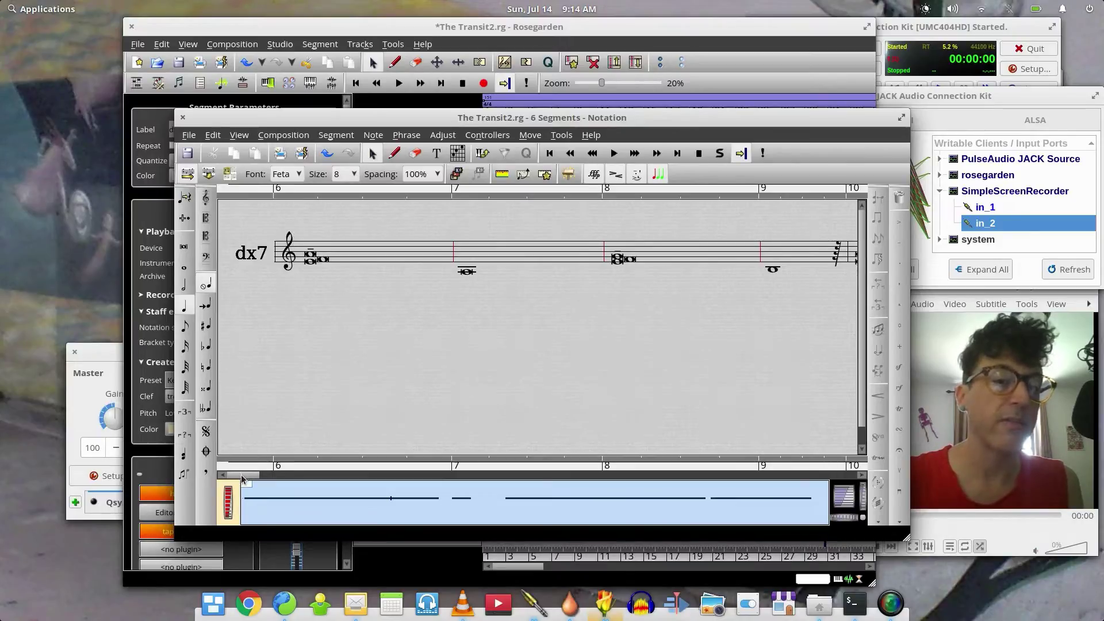
mouse_move(241, 474)
mouse_down()
mouse_move(275, 475)
mouse_move(230, 475)
mouse_up()
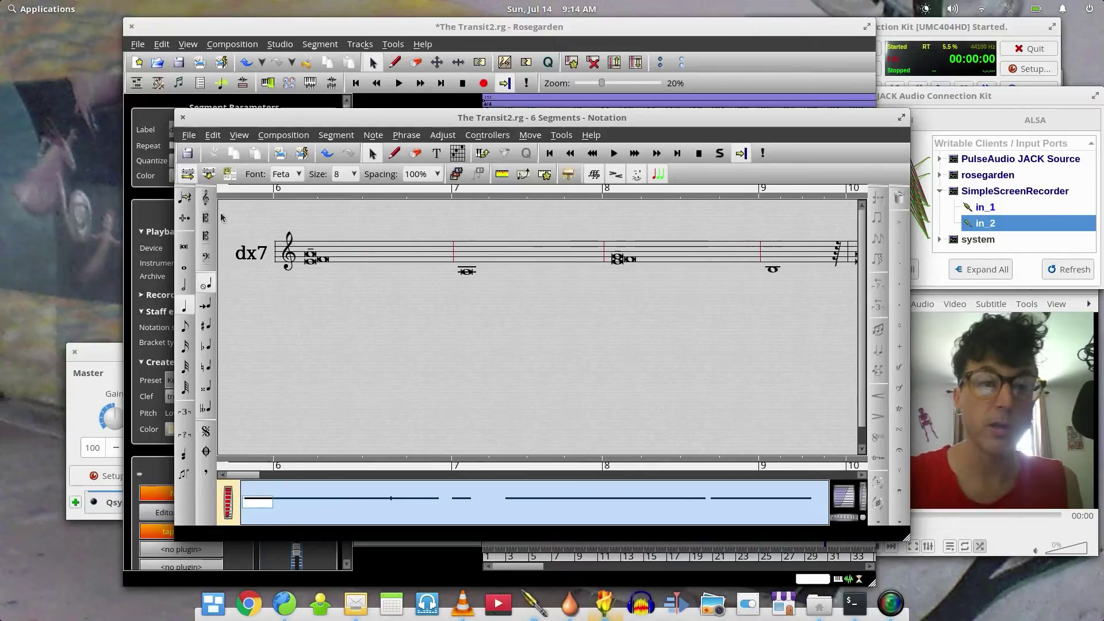
click(182, 117)
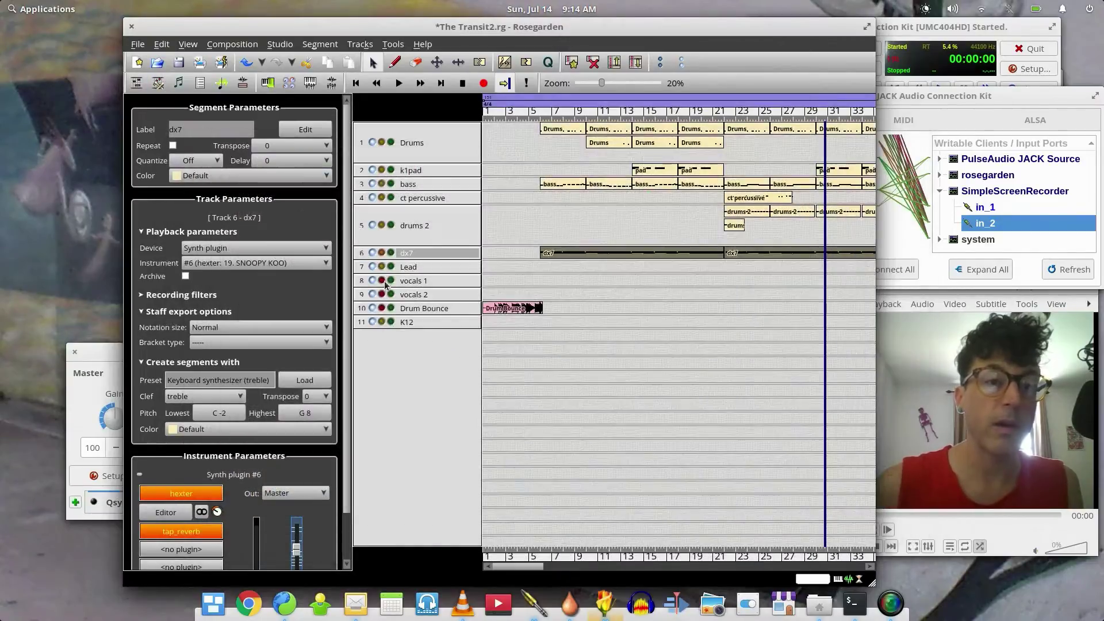
Open all bass track segments in the notation editor, check the clef and notes from bar 6, and close the editor.
click(433, 184)
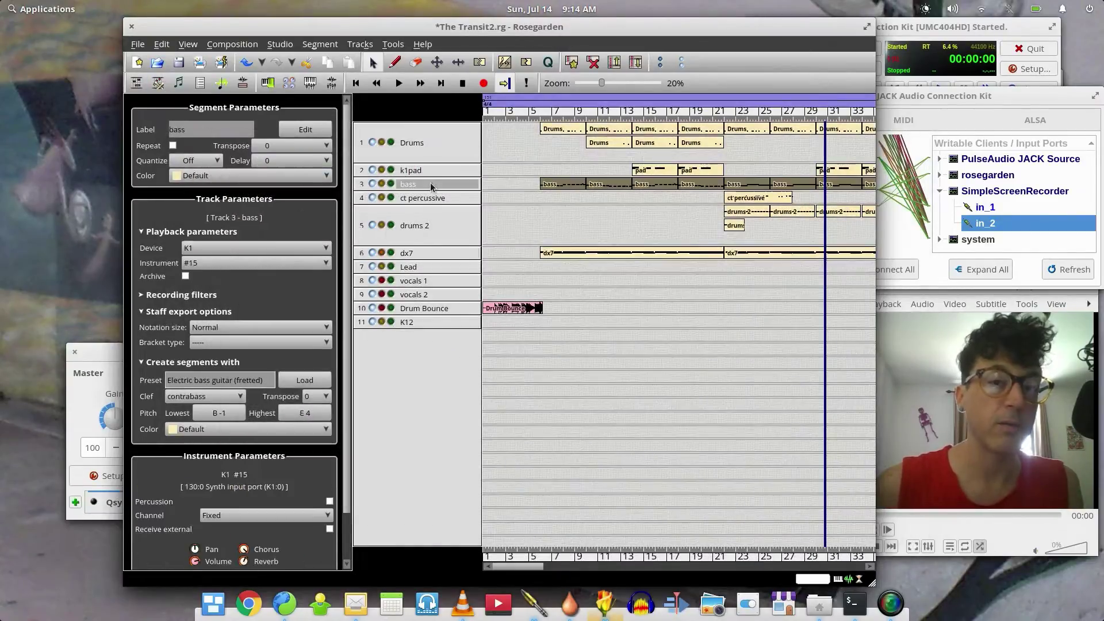
right_click(565, 186)
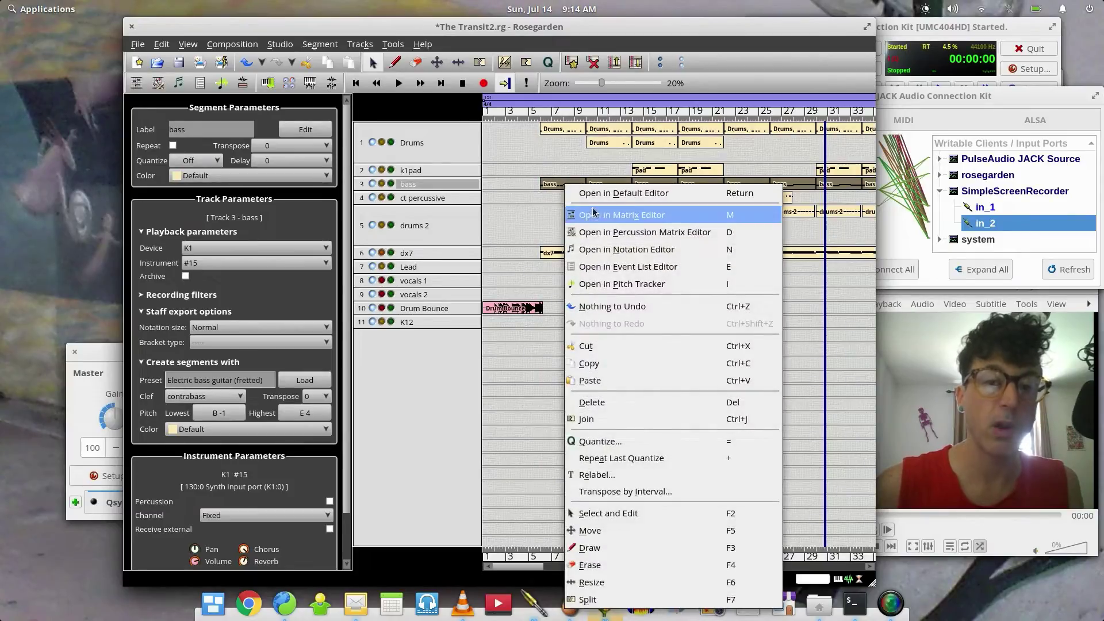
click(649, 250)
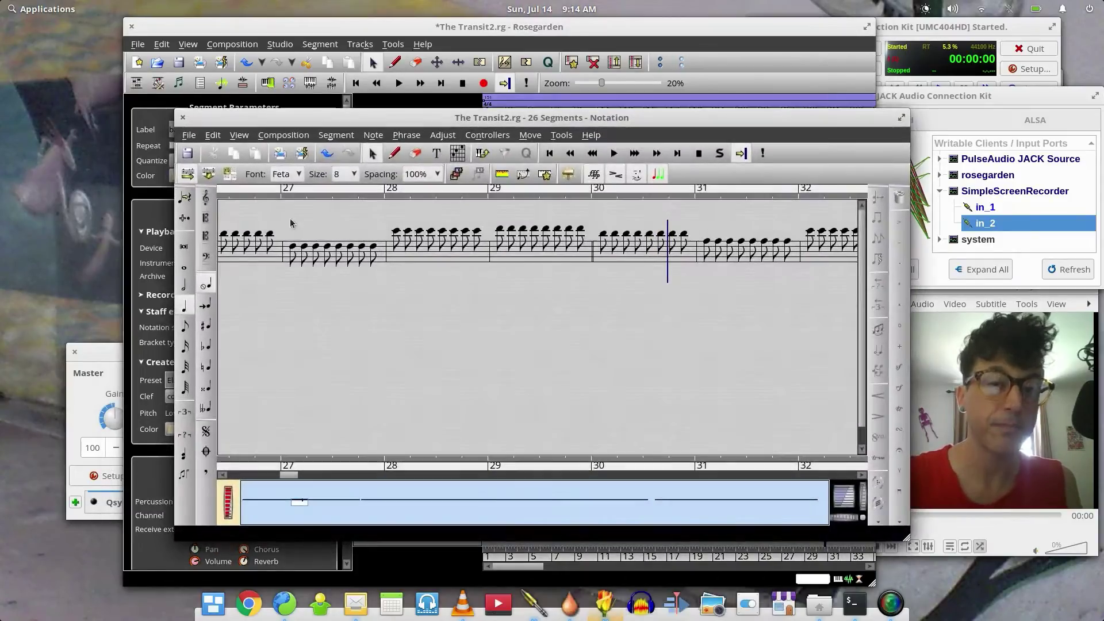
drag(290, 475, 215, 473)
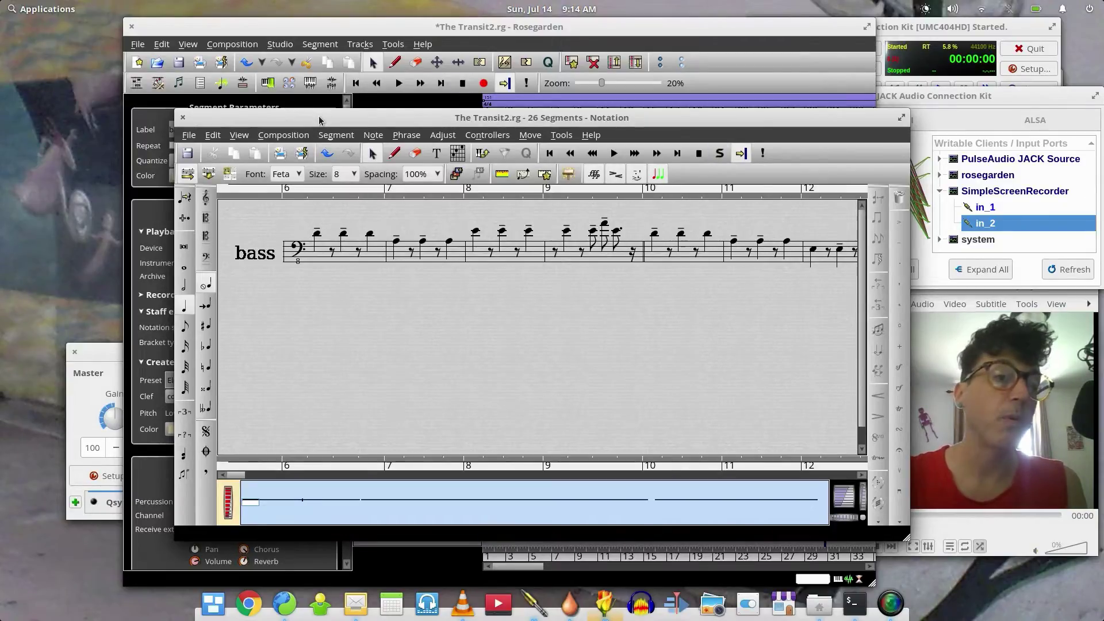
drag(319, 120, 287, 123)
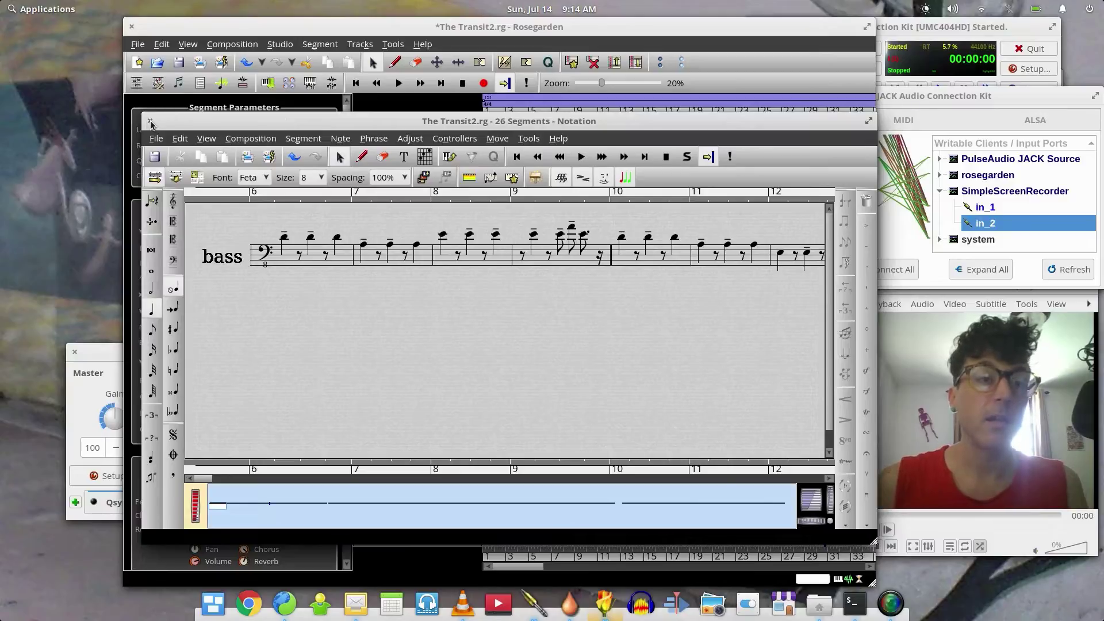
click(150, 122)
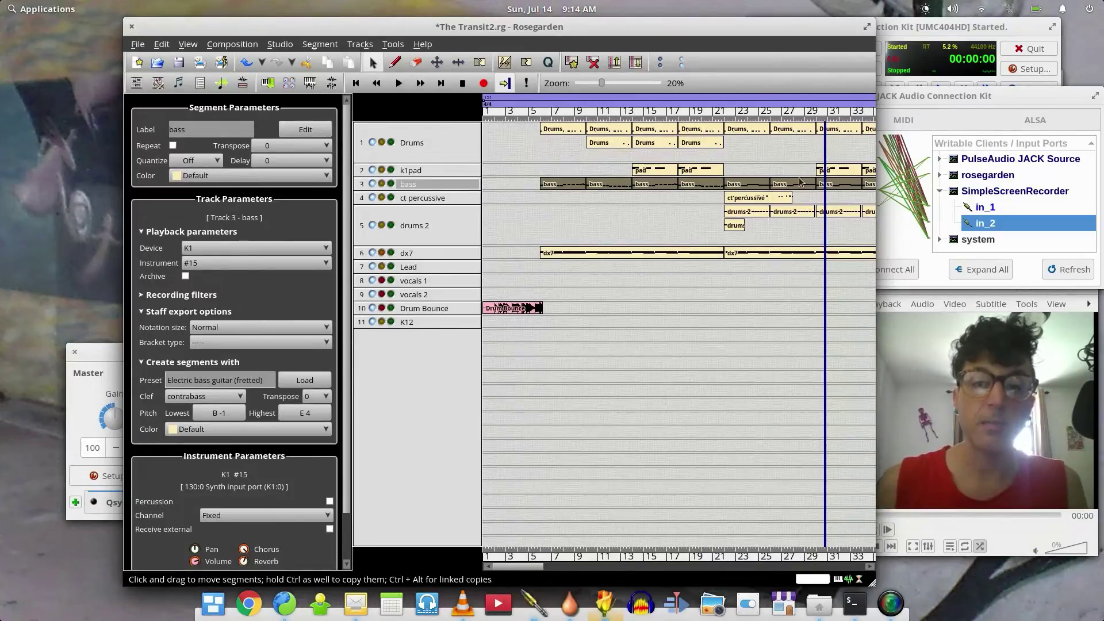
View the bass segment starting at bar 46 in the notation editor, then close the editor.
drag(512, 567, 523, 571)
click(760, 182)
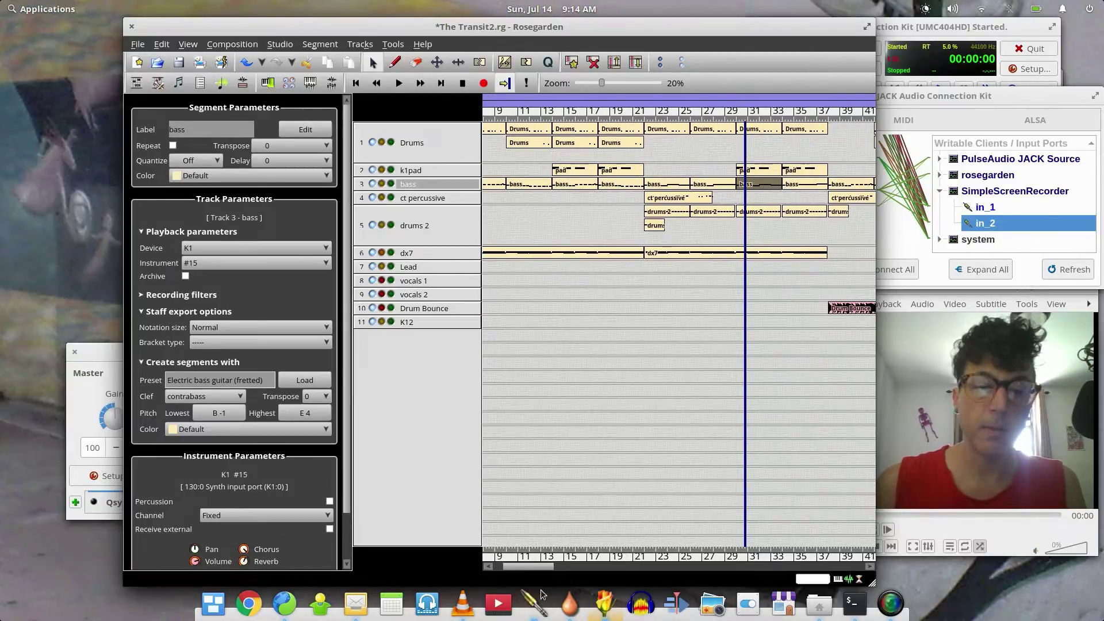
drag(542, 569, 576, 571)
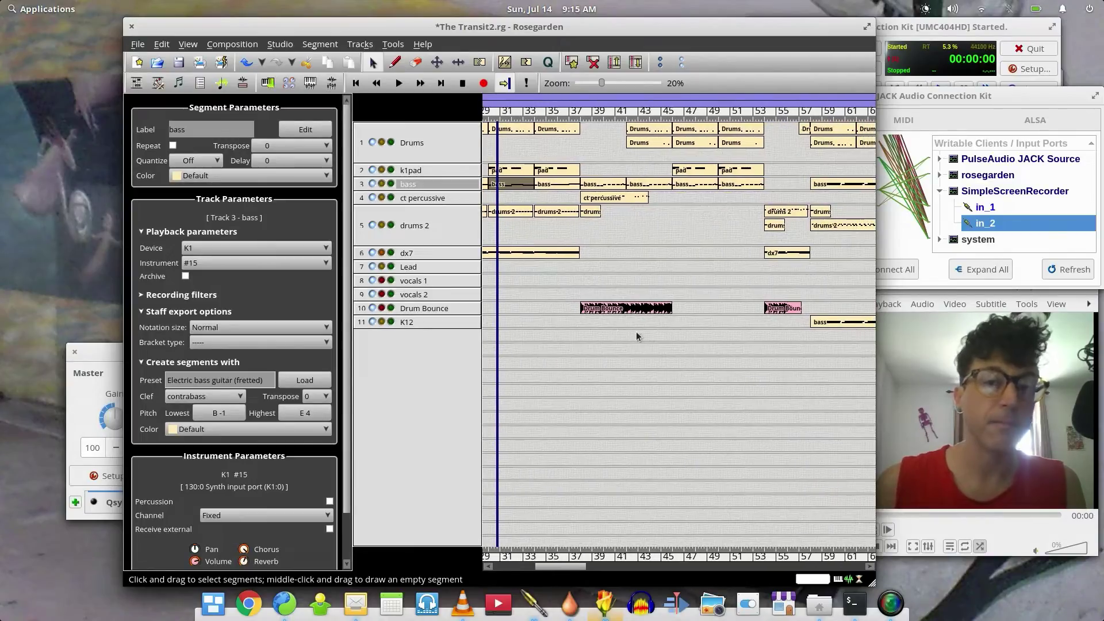
click(710, 186)
right_click(707, 184)
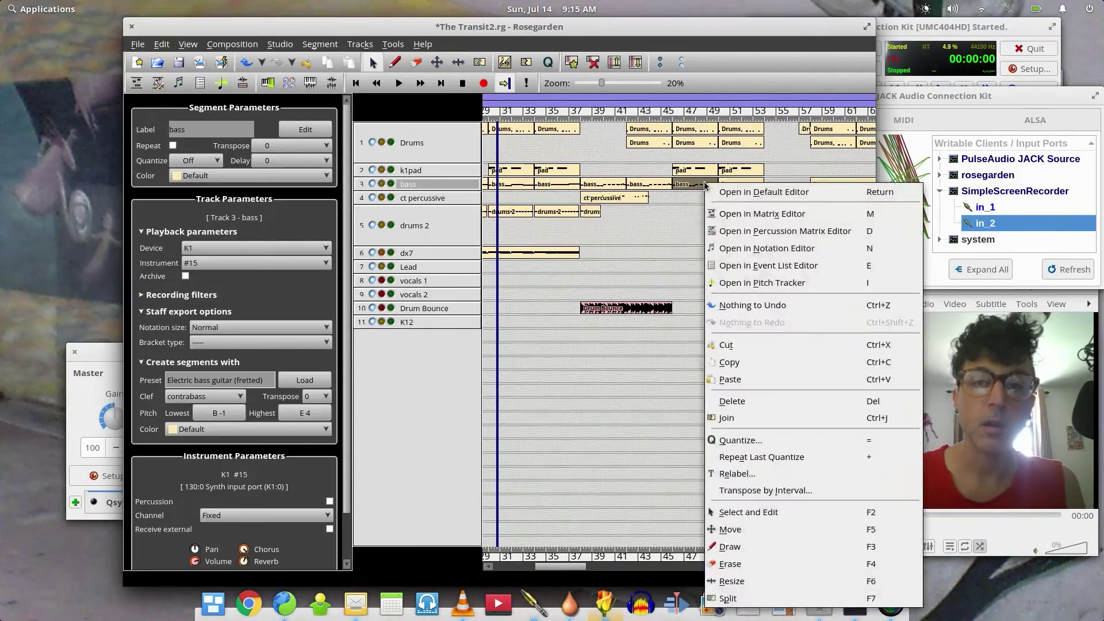
click(778, 248)
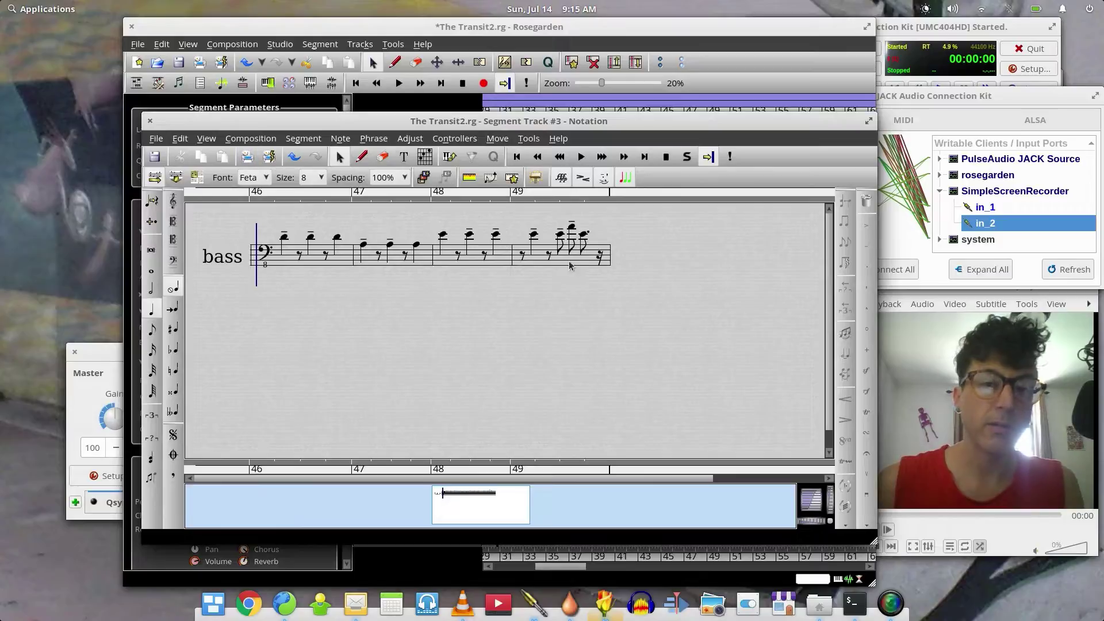
click(151, 122)
Open the bass segment starting at bar 50 in the notation editor and select all its notes and rests.
right_click(740, 182)
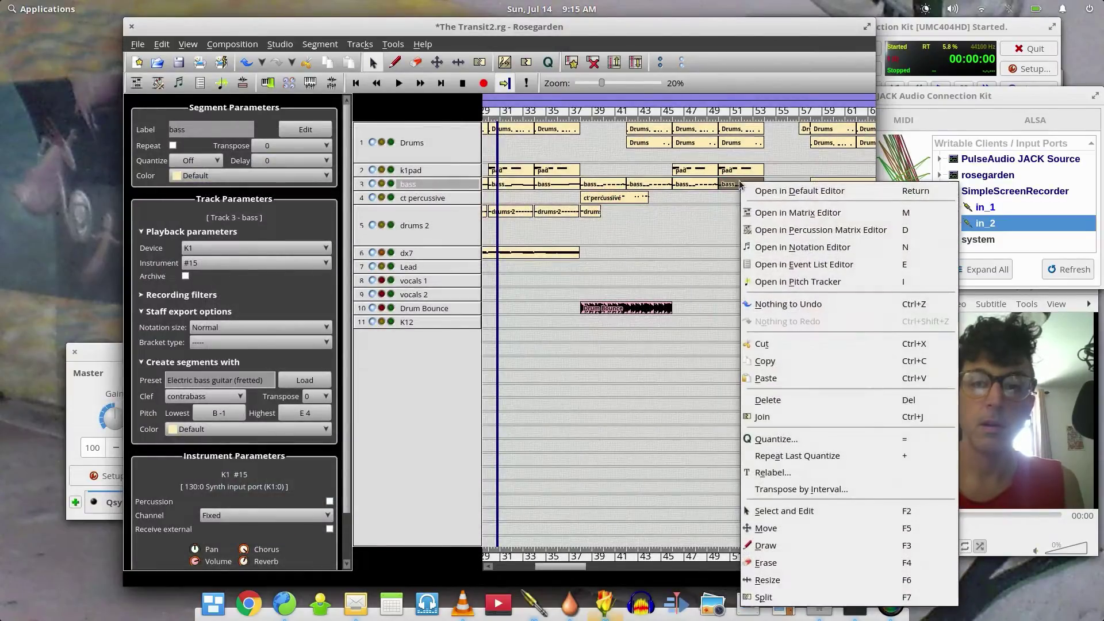
click(793, 247)
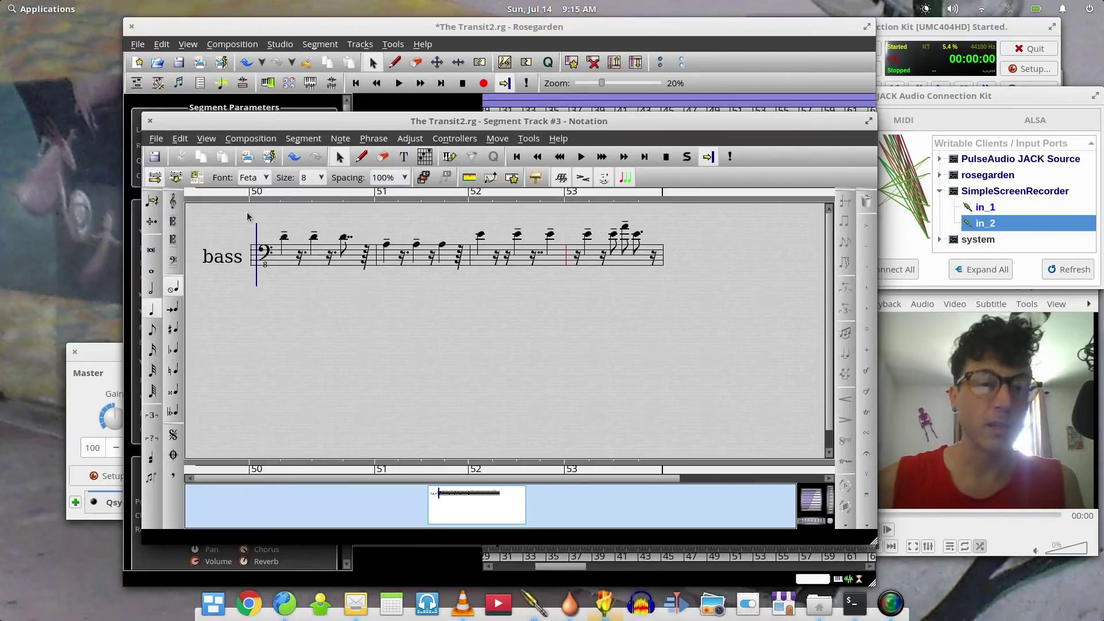
drag(257, 209, 676, 313)
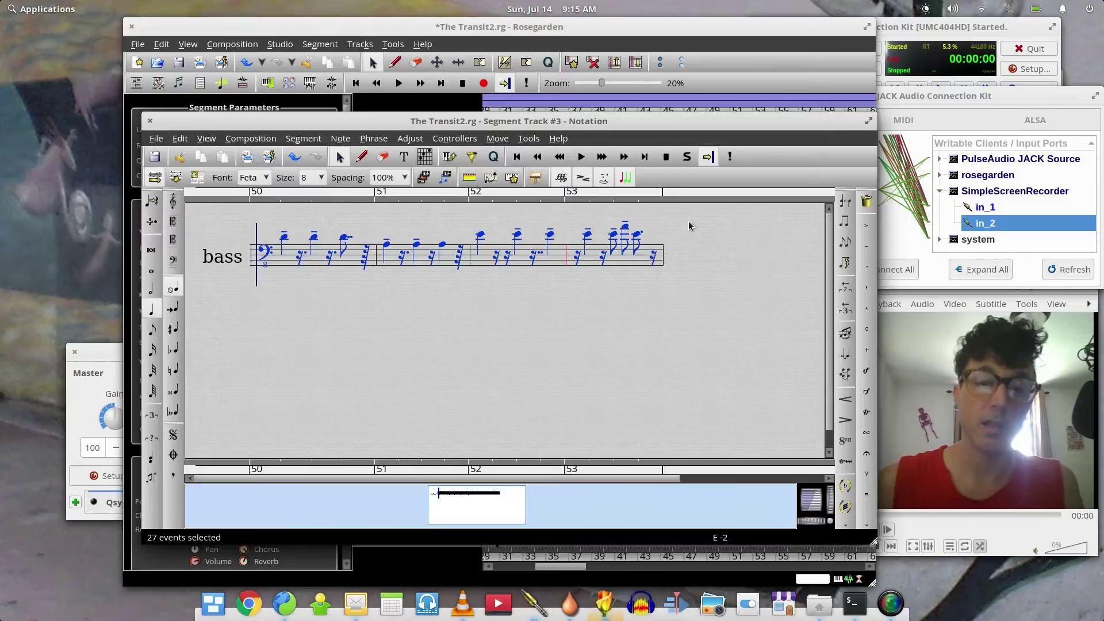
Quantize the selected bass notes with the heuristic notation quantizer at High complexity, thirty-second note grid and Triplet level, and close the editor.
click(494, 157)
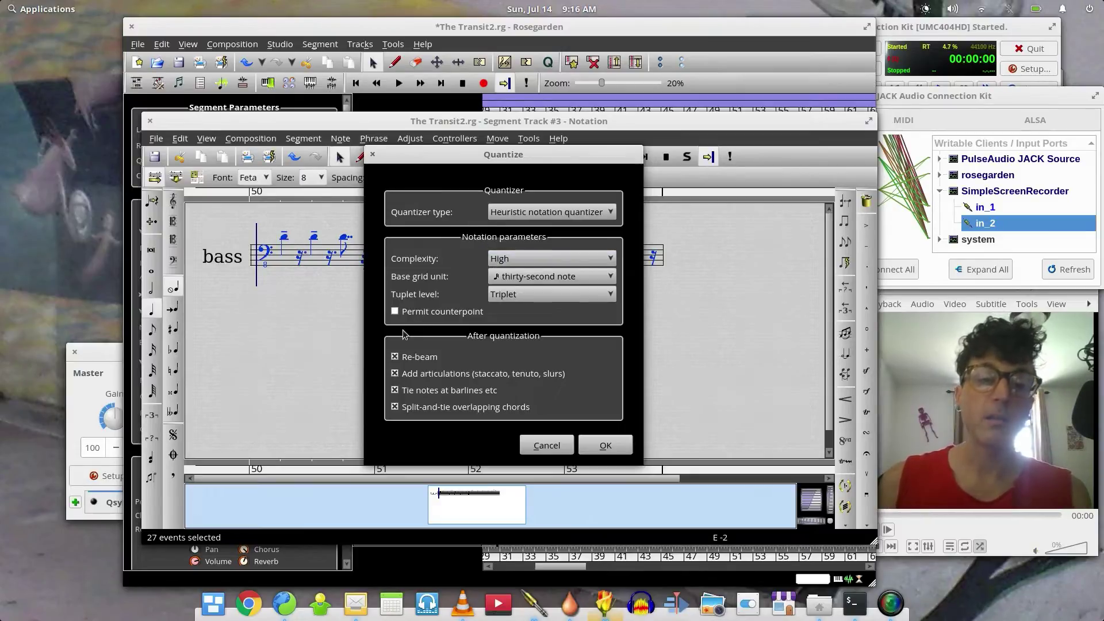
click(522, 260)
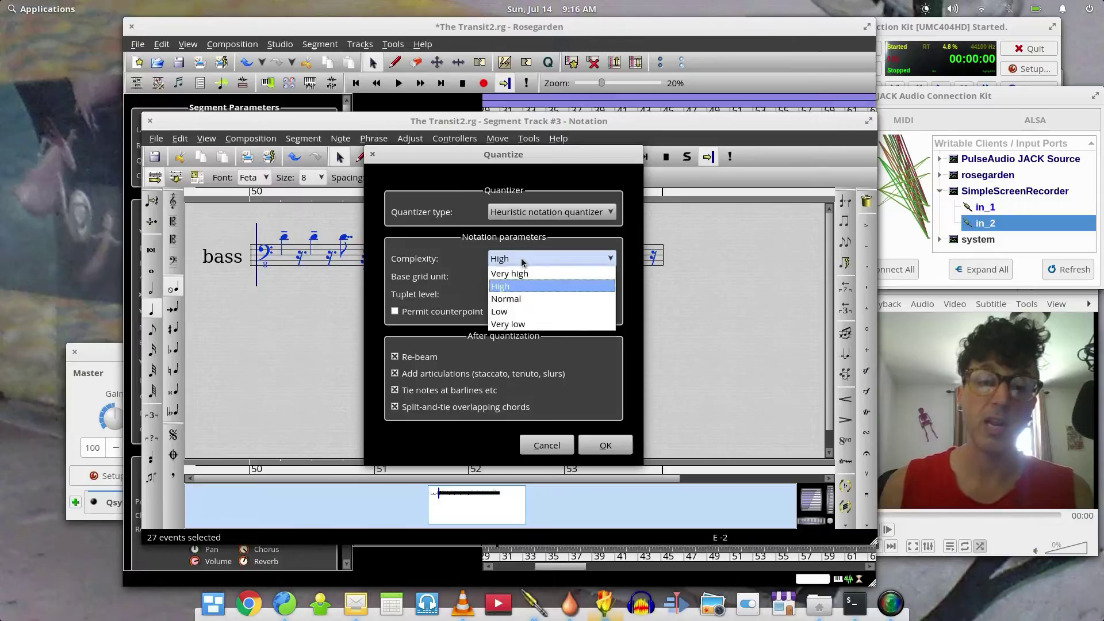
click(519, 291)
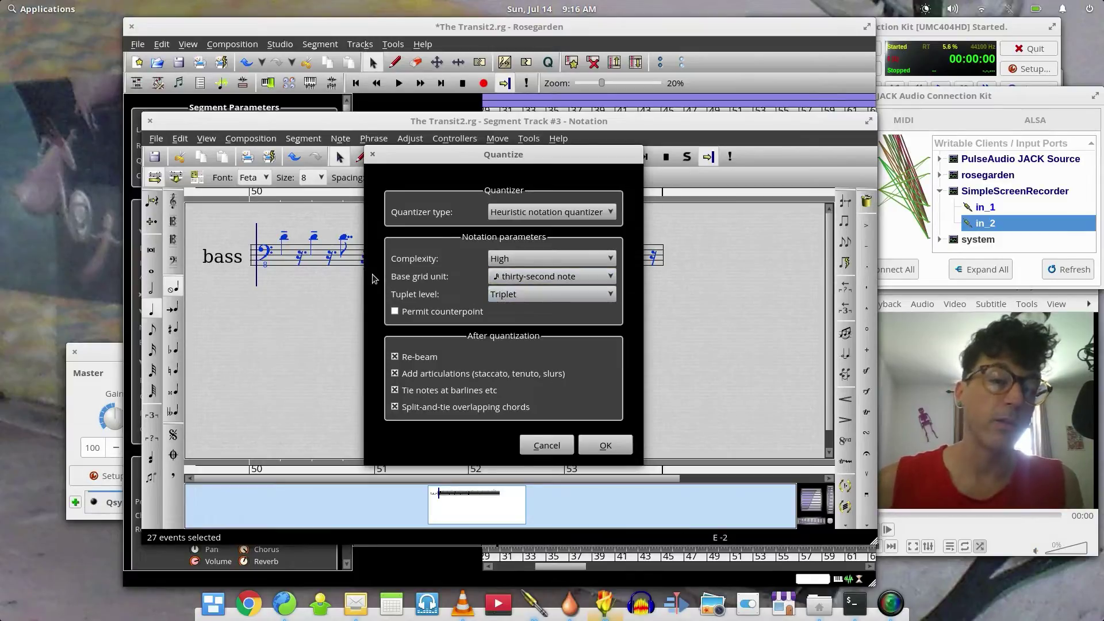
click(509, 295)
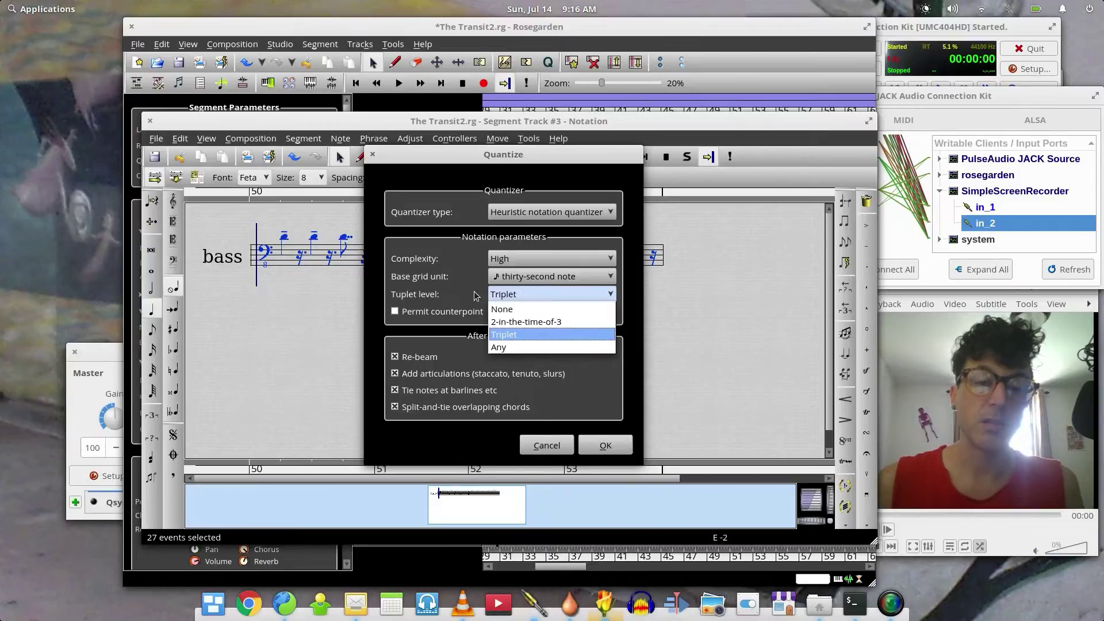
click(436, 289)
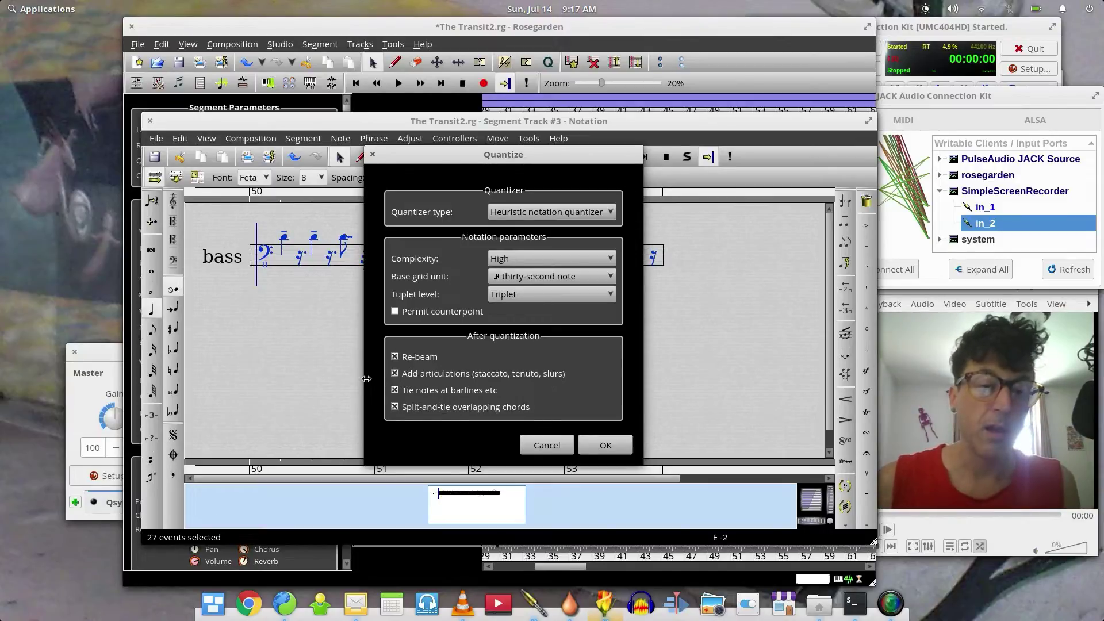
click(607, 446)
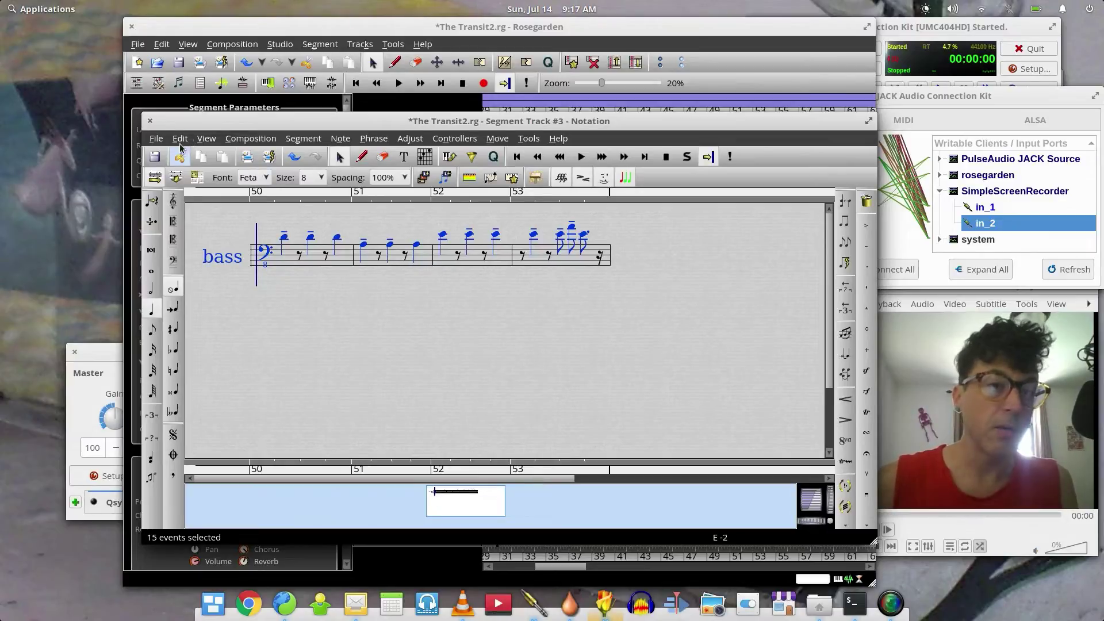
click(152, 123)
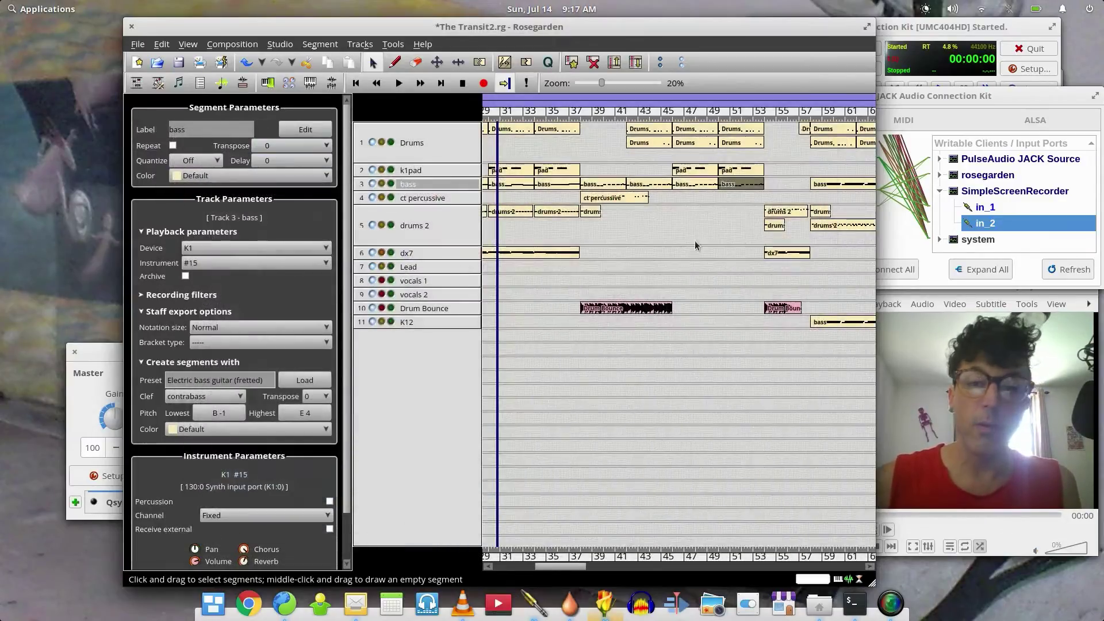
Open the bass segment starting at bar 58 in the notation editor and quantize all its notes with the heuristic notation quantizer.
click(821, 185)
right_click(822, 184)
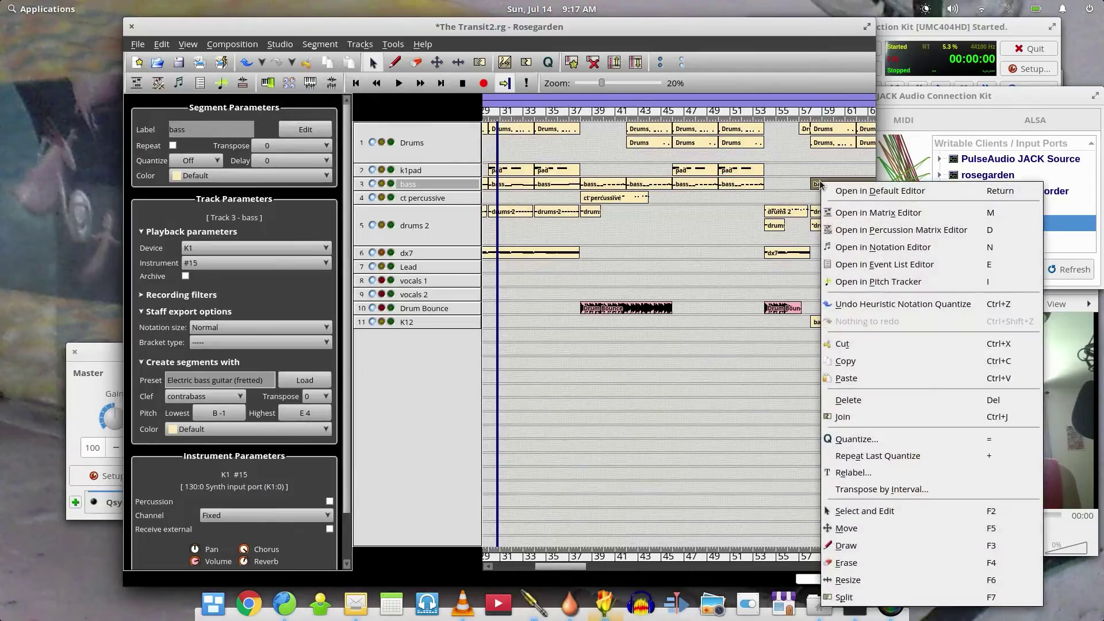
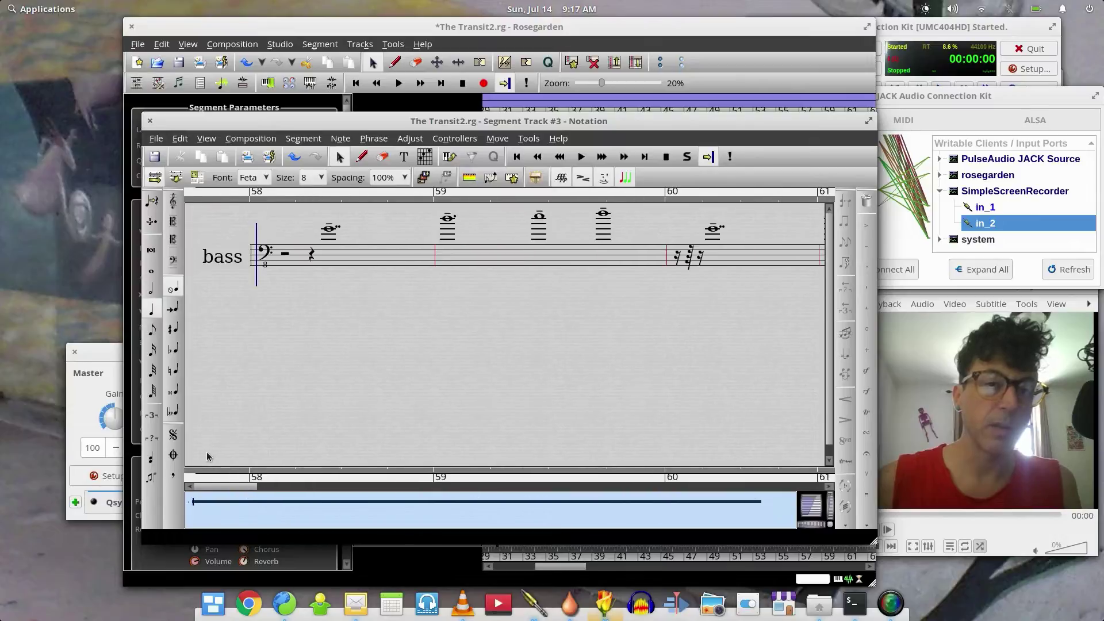
drag(263, 208, 964, 328)
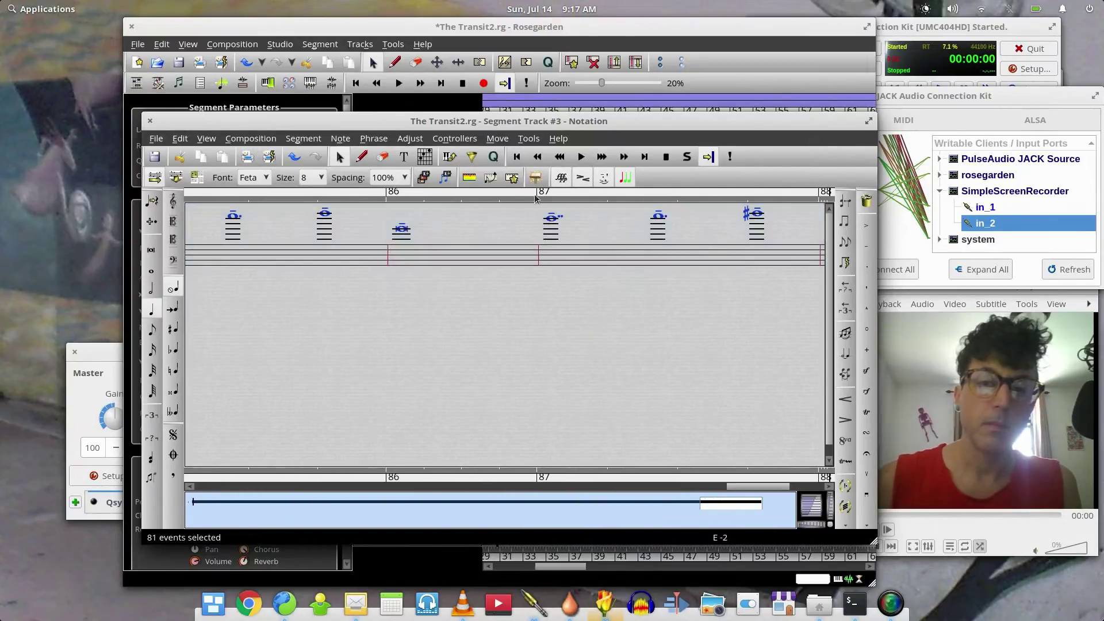
click(493, 157)
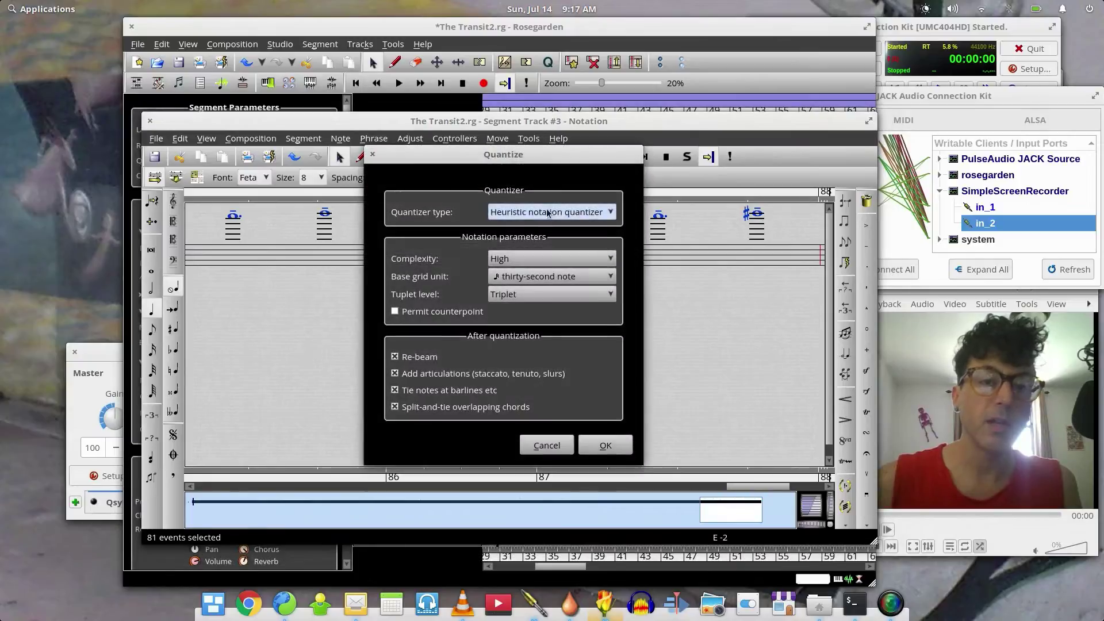
click(598, 445)
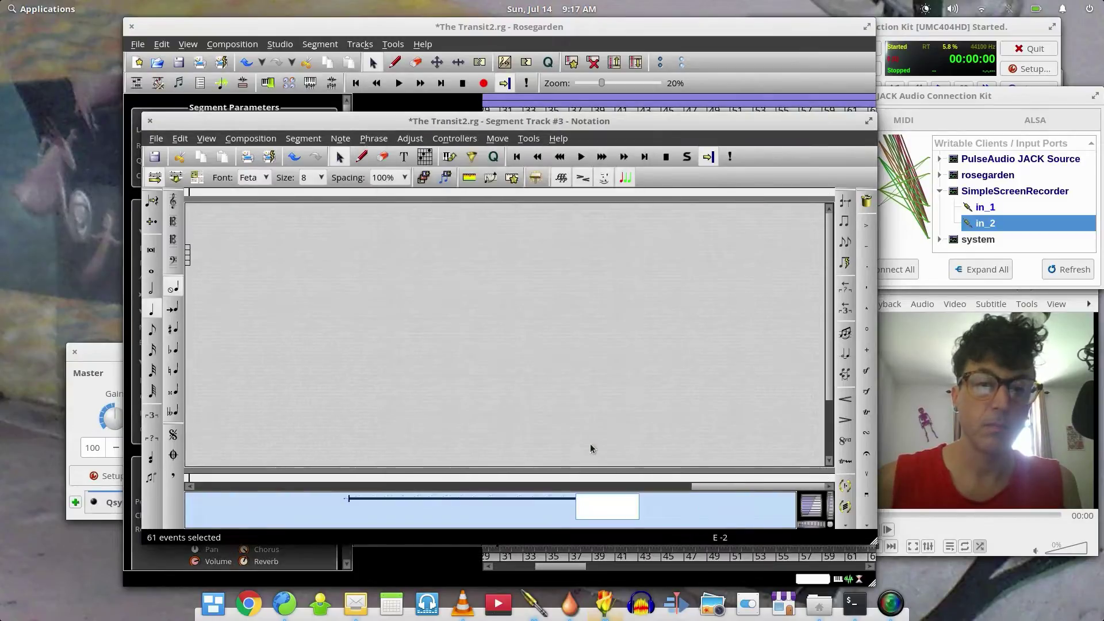
Review the bass segment's notation from bar 58, play it back for several bars, stop playback and close the editor.
click(582, 486)
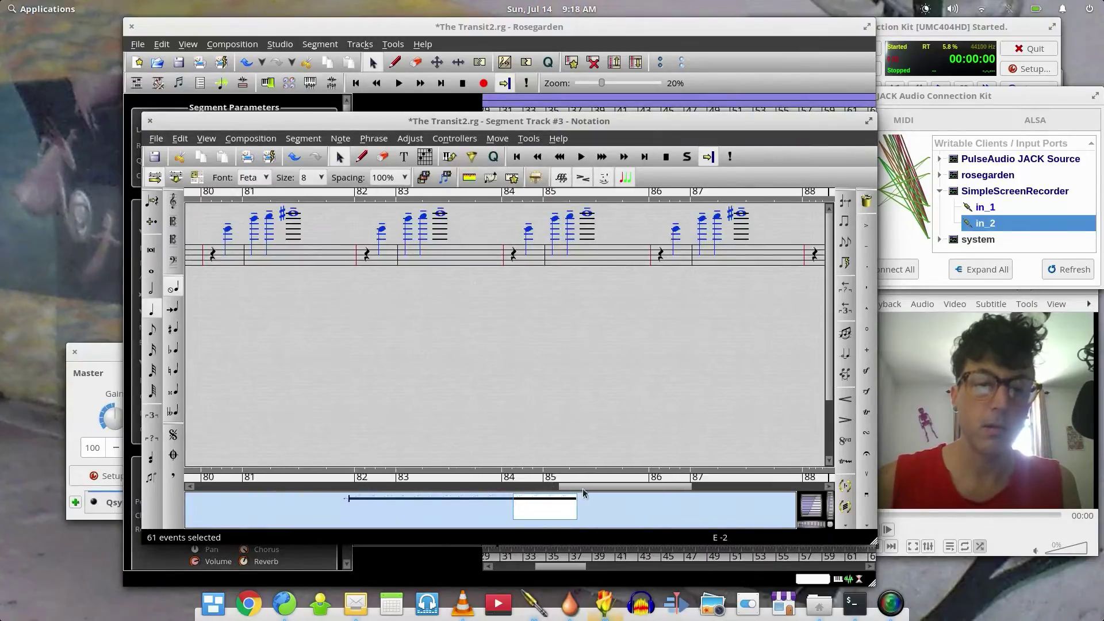
drag(609, 486, 247, 469)
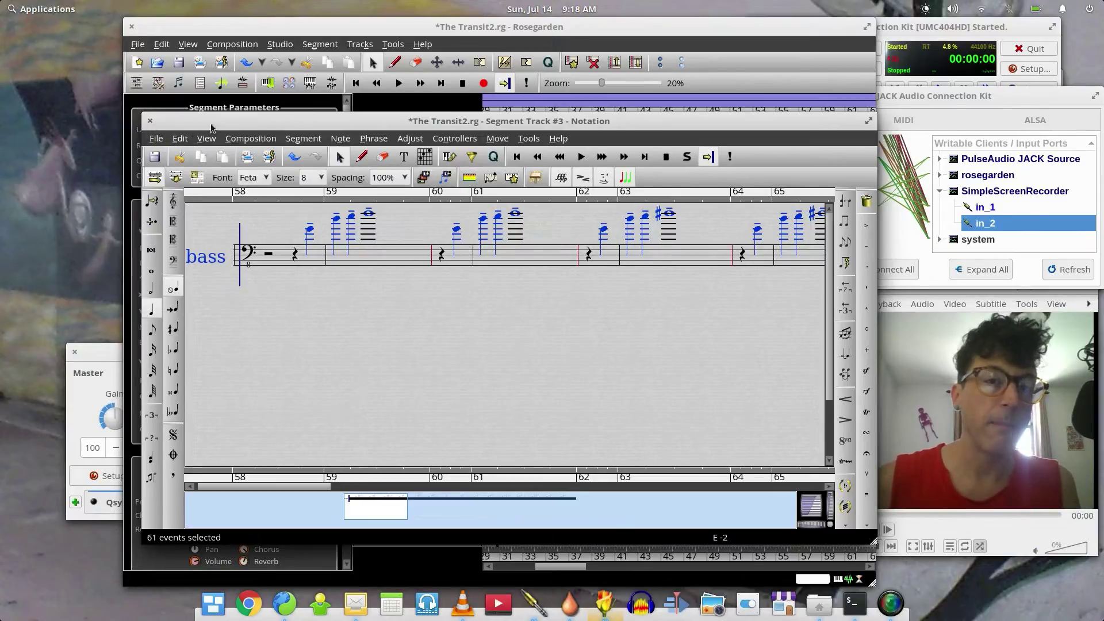
drag(213, 126, 214, 141)
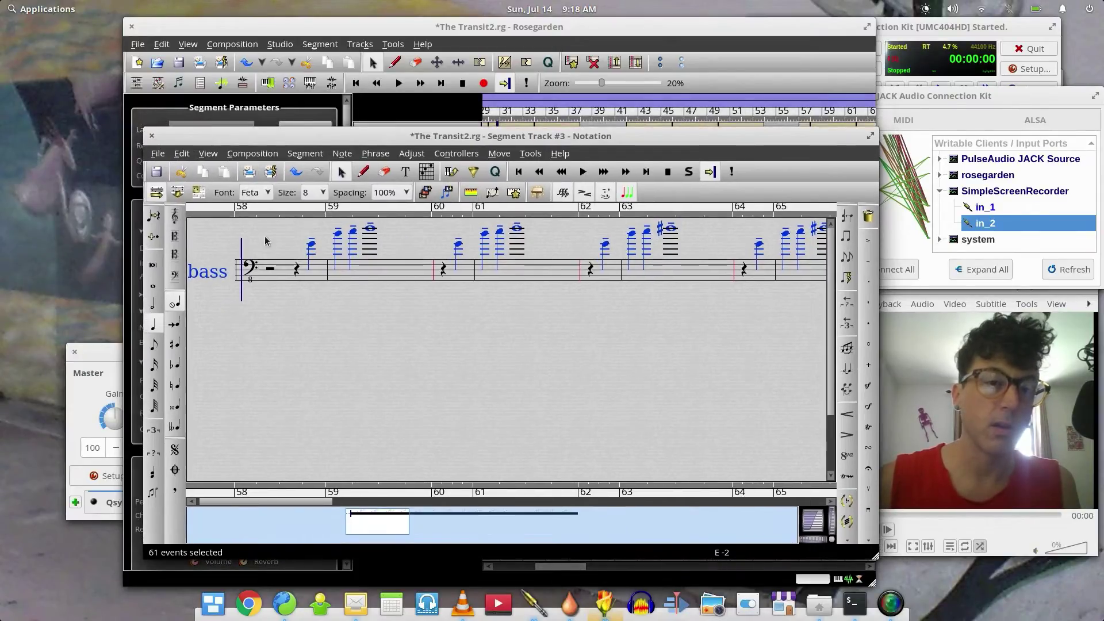
click(232, 223)
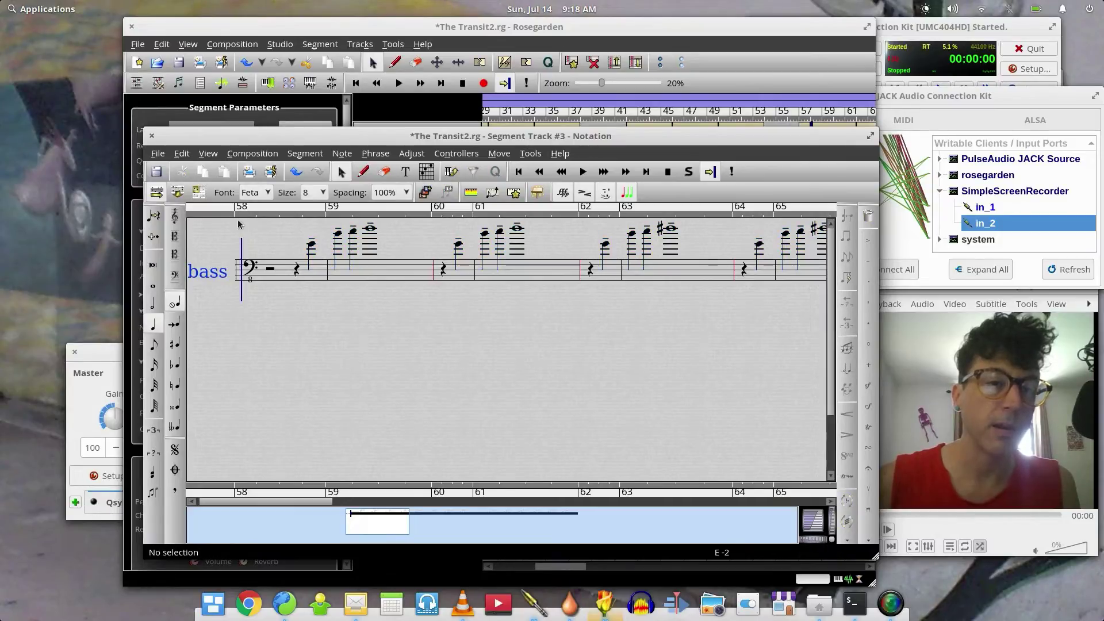
click(584, 173)
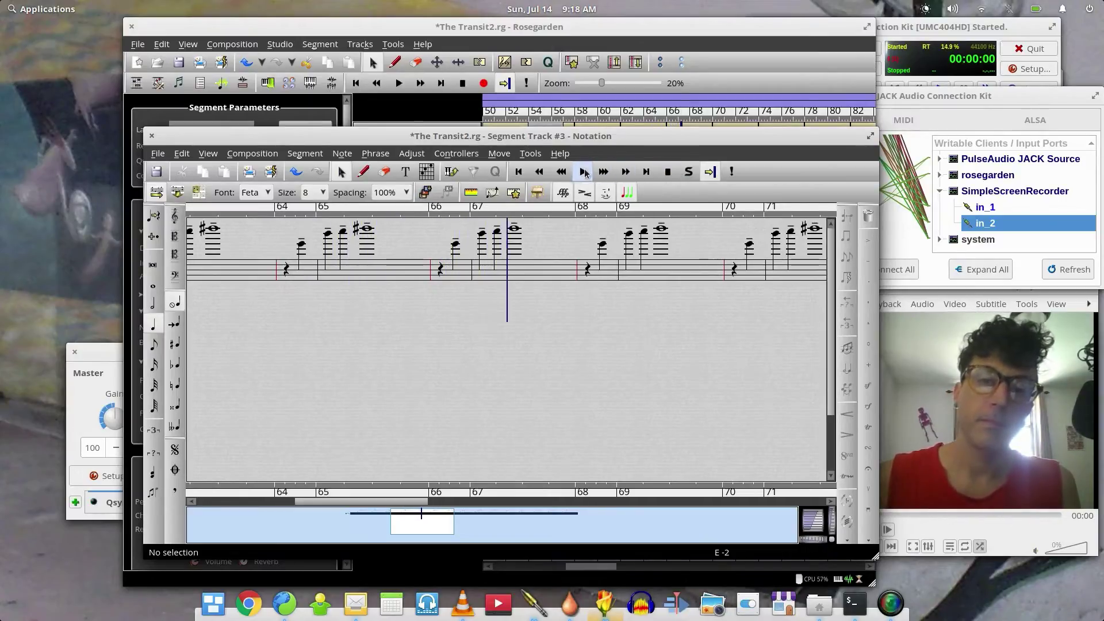
click(668, 171)
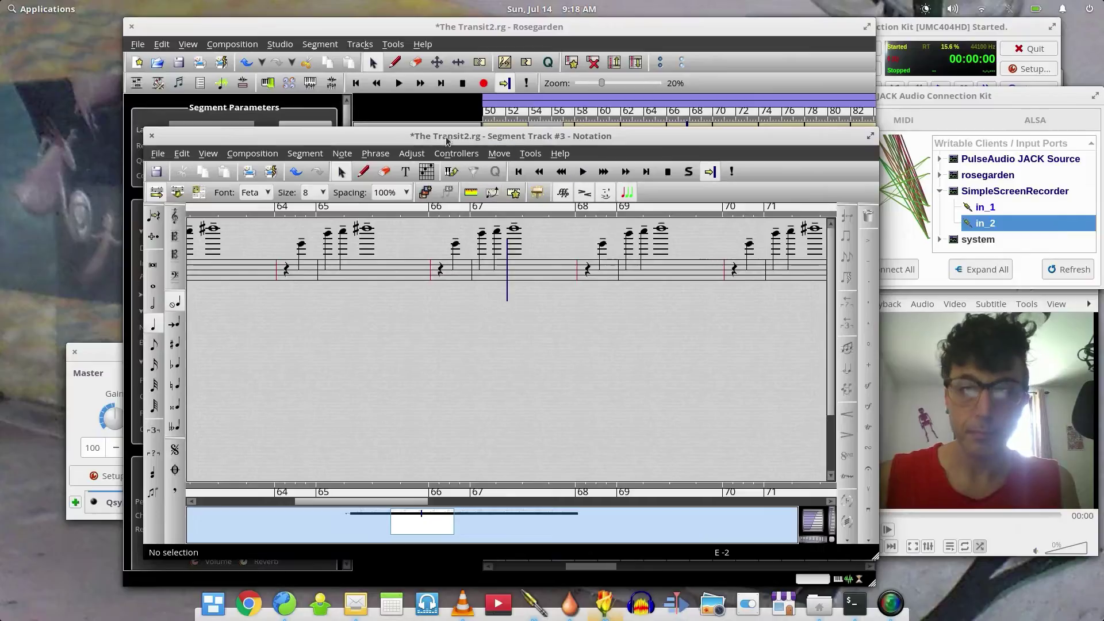
click(153, 137)
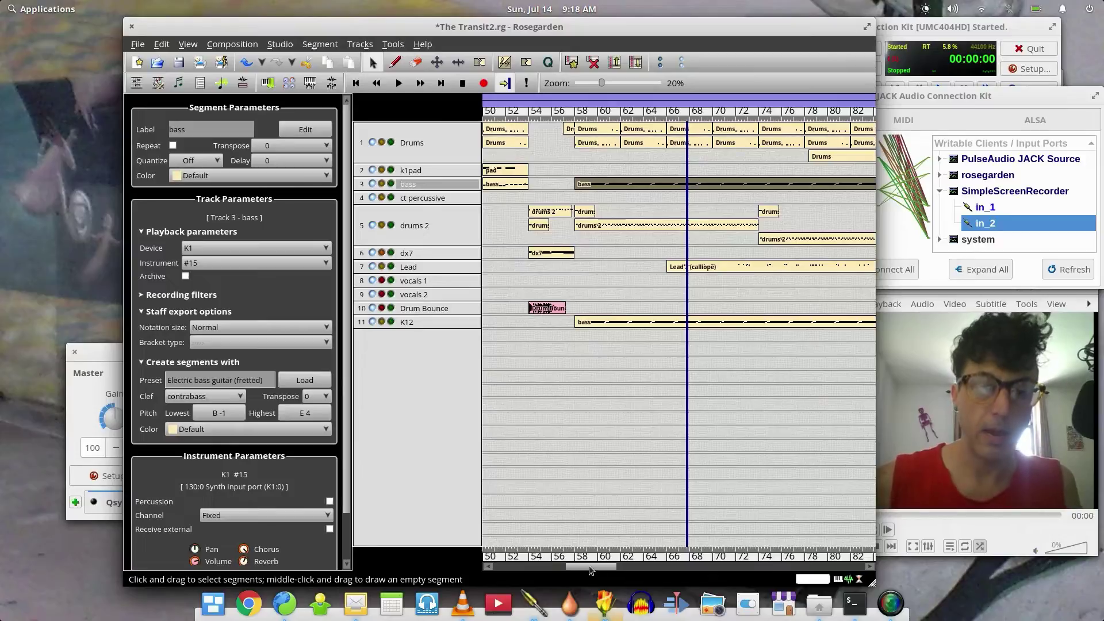
Select the first four segments on the bass track, covering bars 6 to 21.
drag(591, 569, 624, 559)
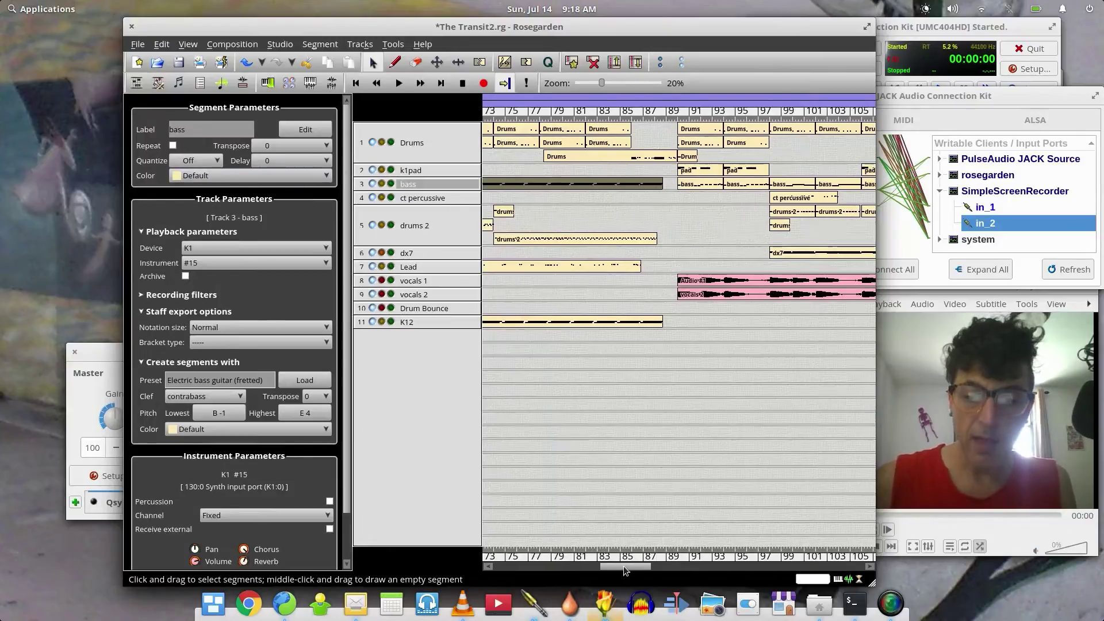
drag(621, 562, 499, 561)
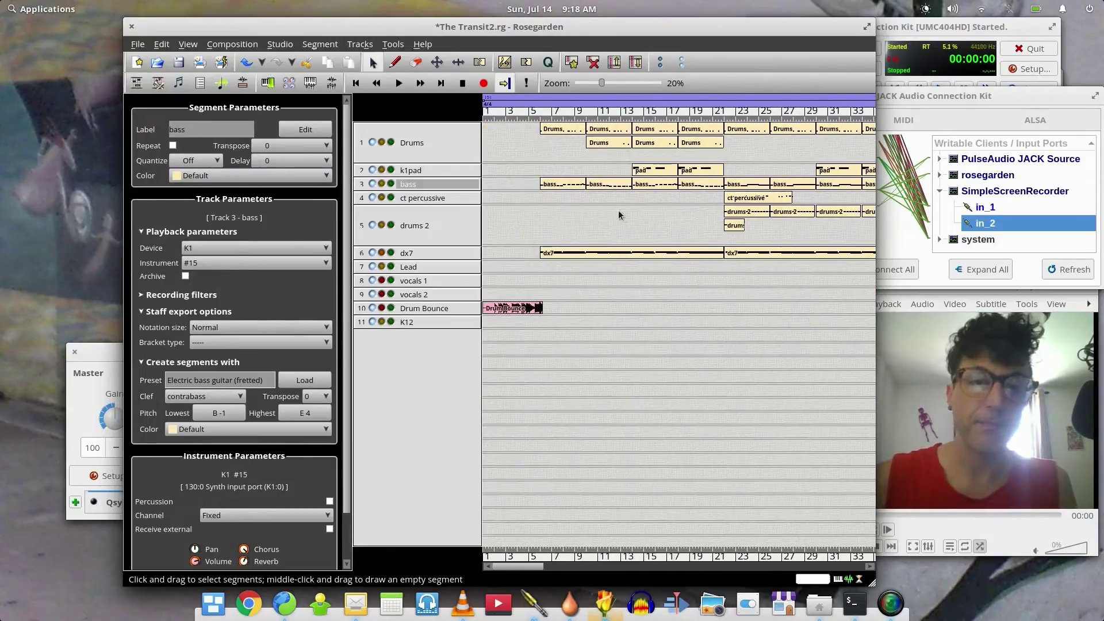
click(563, 184)
shift+click(717, 185)
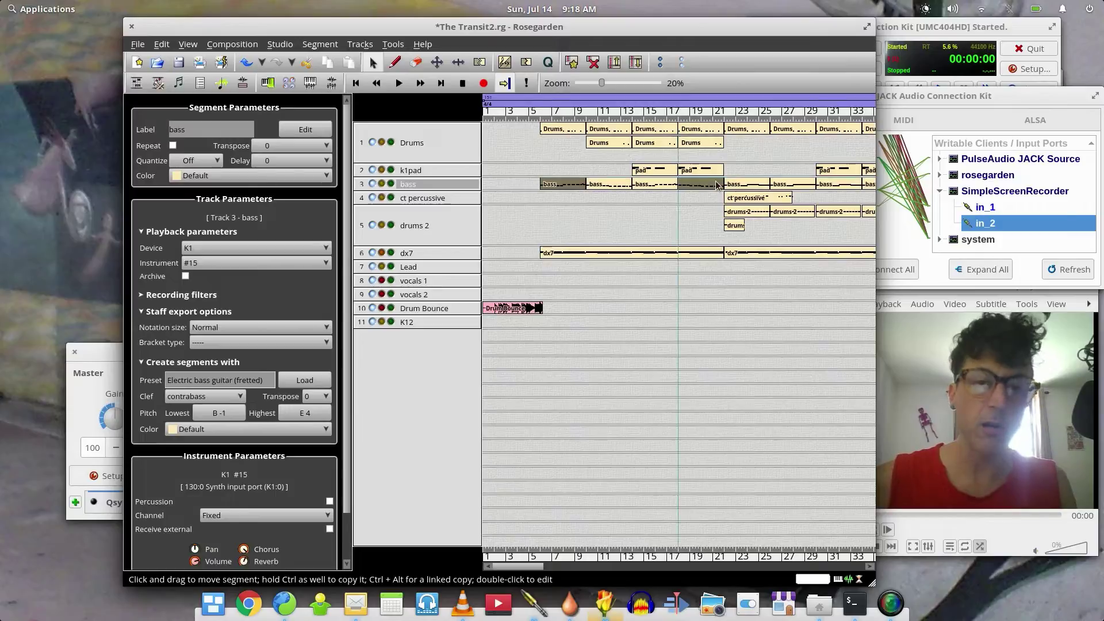
shift+click(662, 185)
shift+click(611, 184)
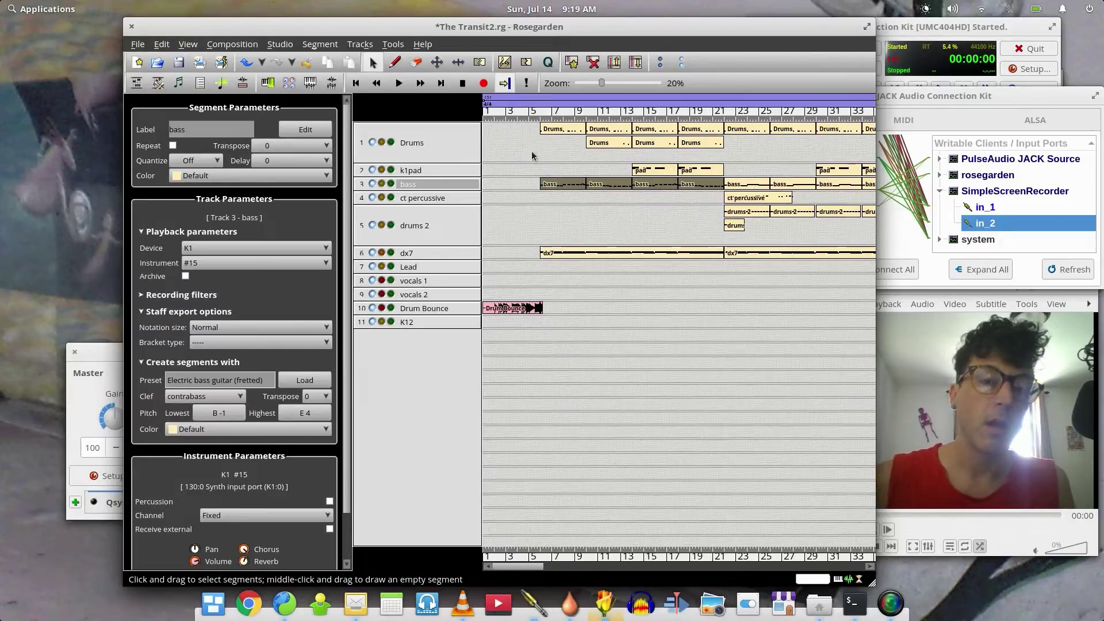
Generate a LilyPond print preview of the non-muted tracks on US Letter paper and dismiss the progress dialog.
click(134, 46)
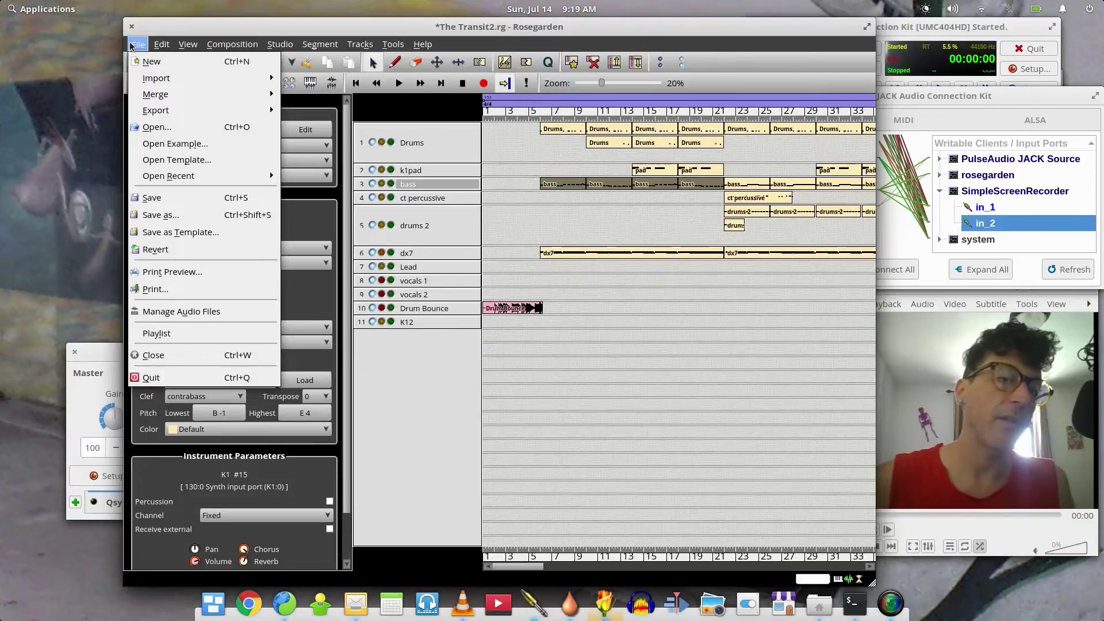
click(219, 272)
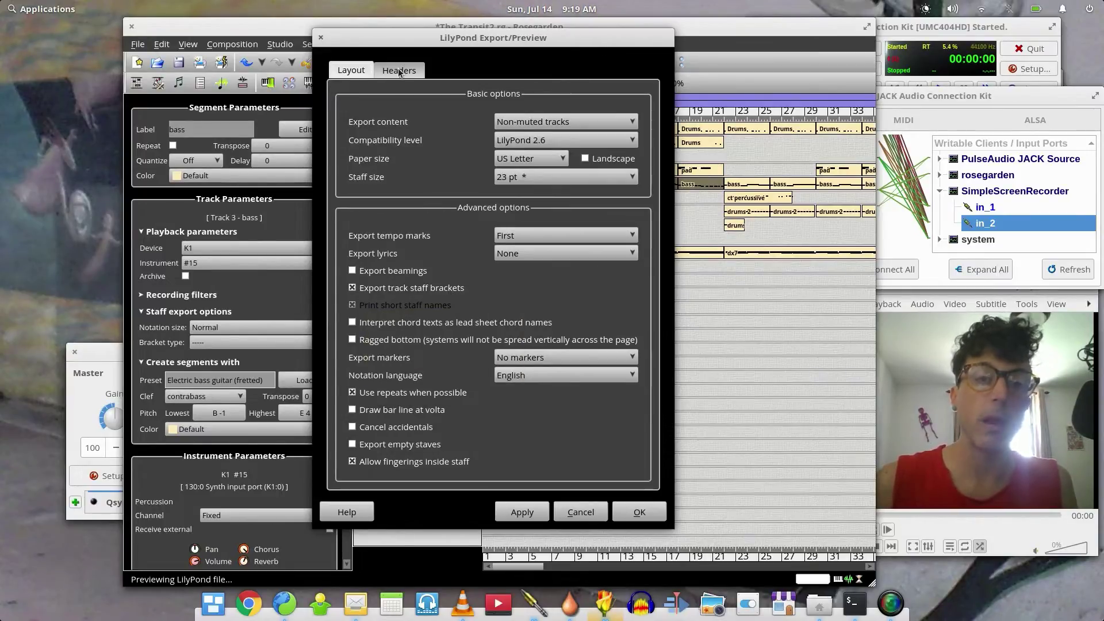
click(633, 510)
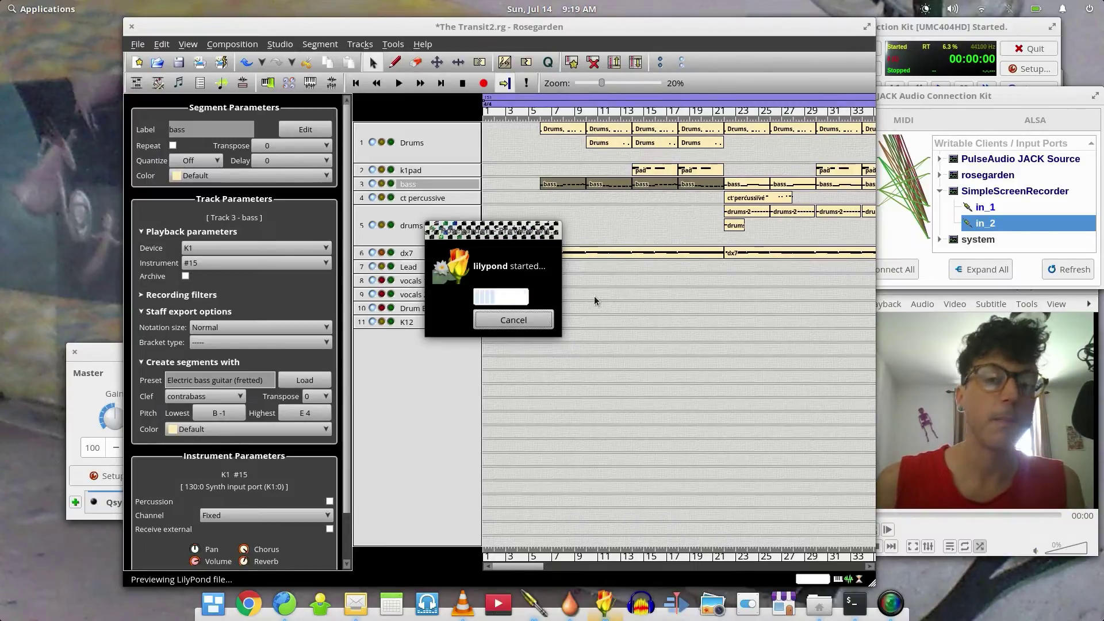
click(500, 322)
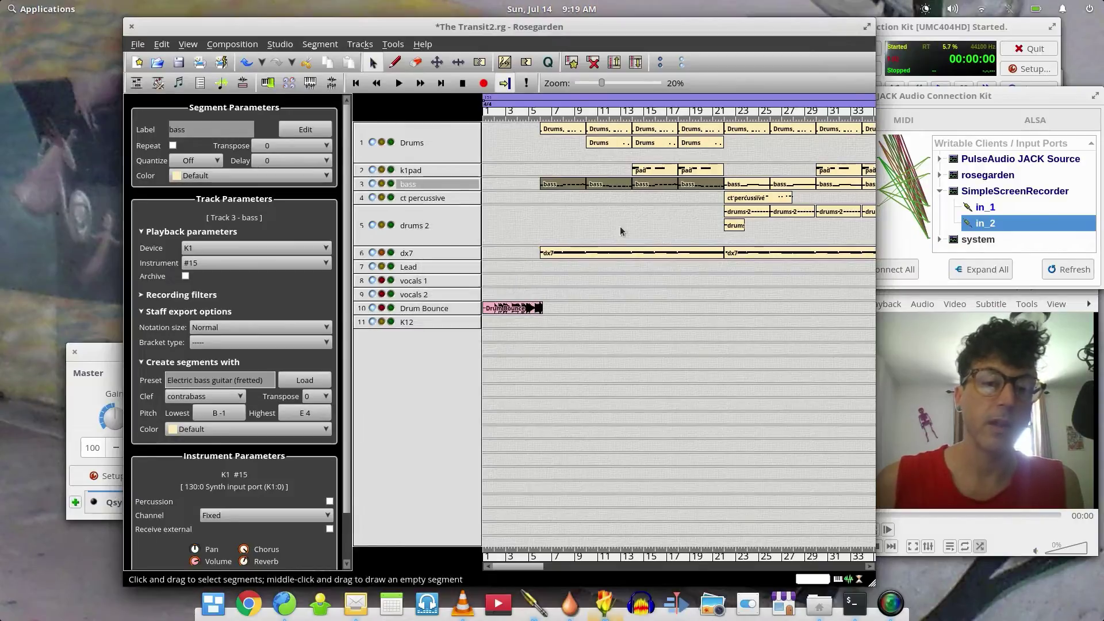
Open the four selected bass segments in the notation editor, look through the PDF preview of the score and close it.
right_click(555, 183)
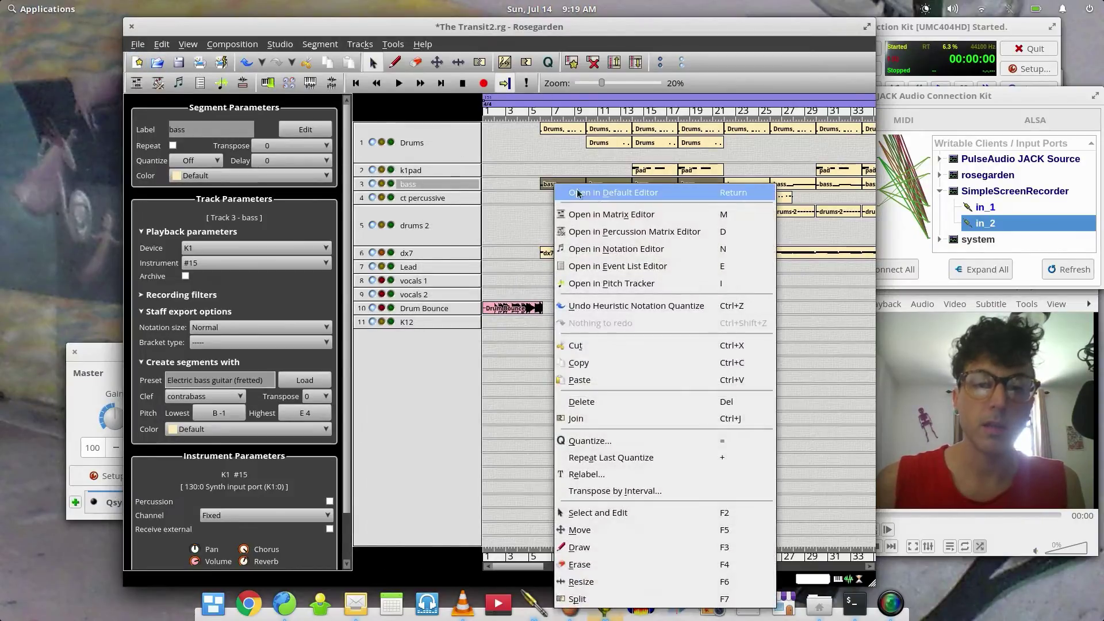
click(659, 253)
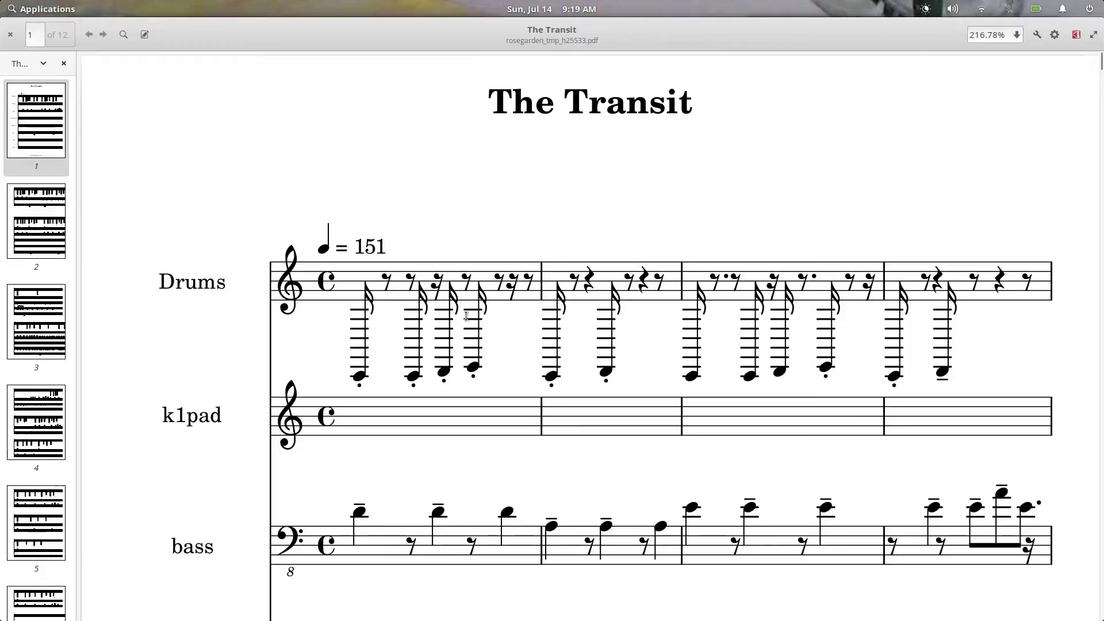
scroll(512, 349, down, 10)
scroll(514, 349, up, 10)
click(10, 34)
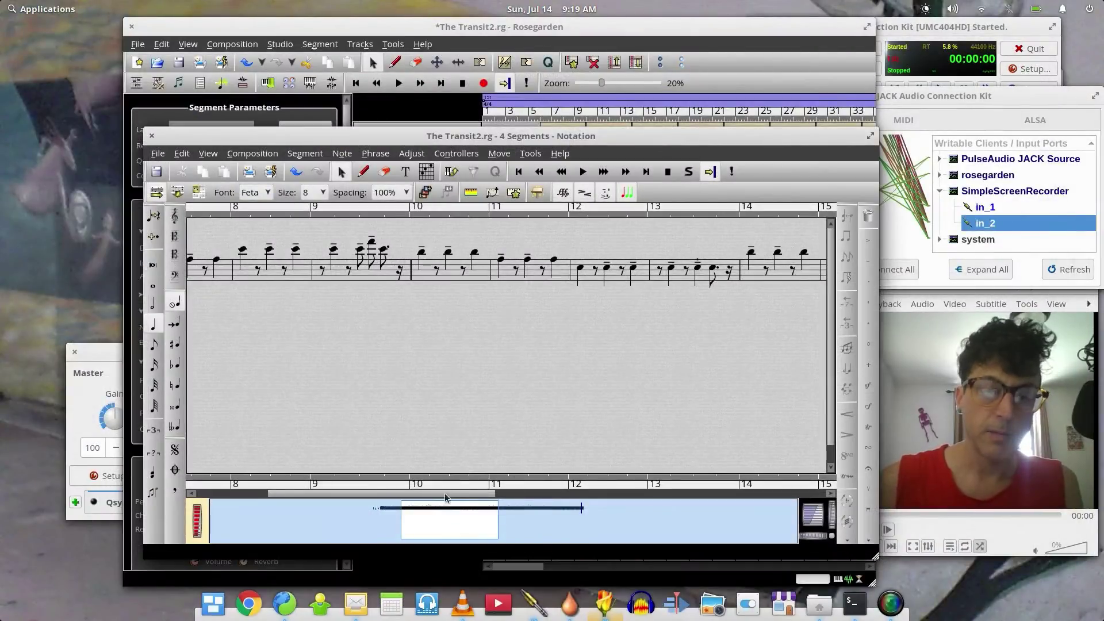
Generate a LilyPond print preview of the selected bass track from the notation editor, keeping US Letter paper.
drag(411, 493, 297, 483)
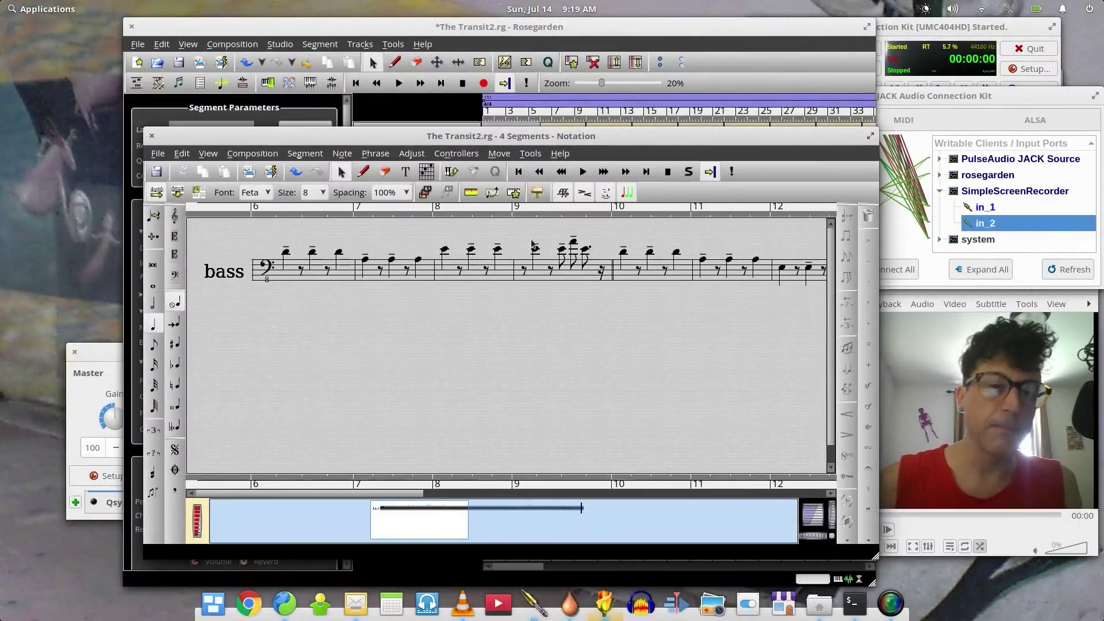
click(159, 155)
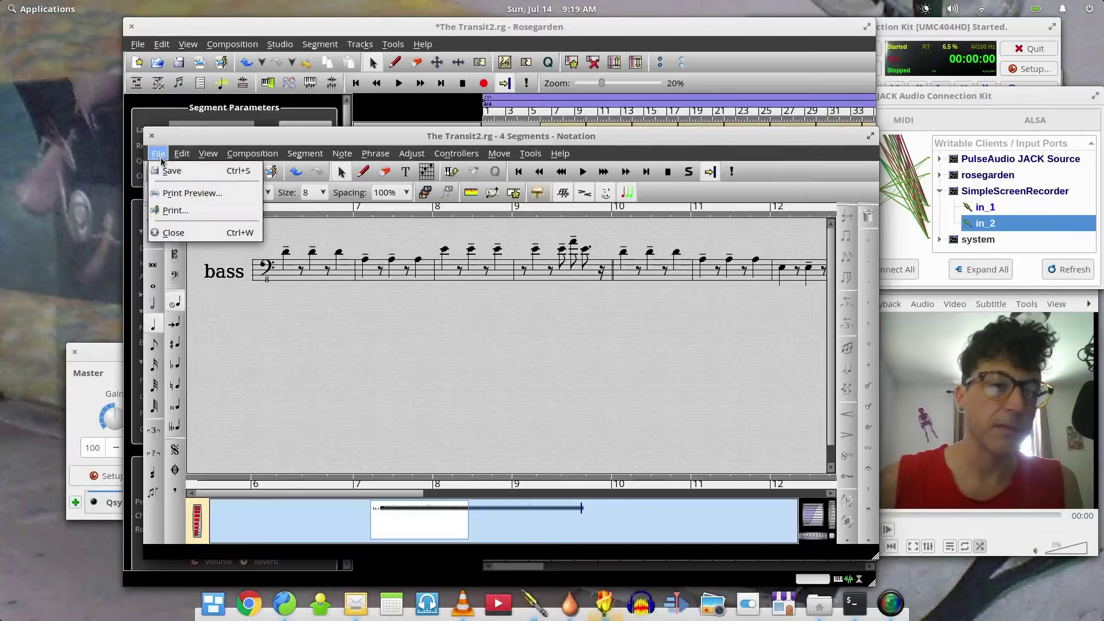
click(193, 199)
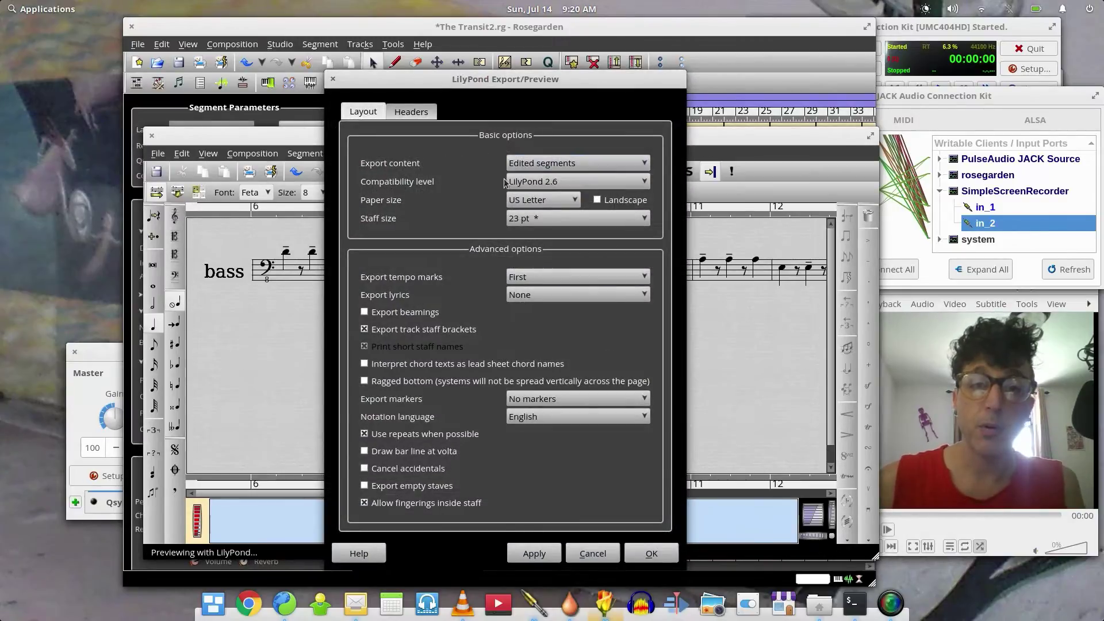
click(531, 164)
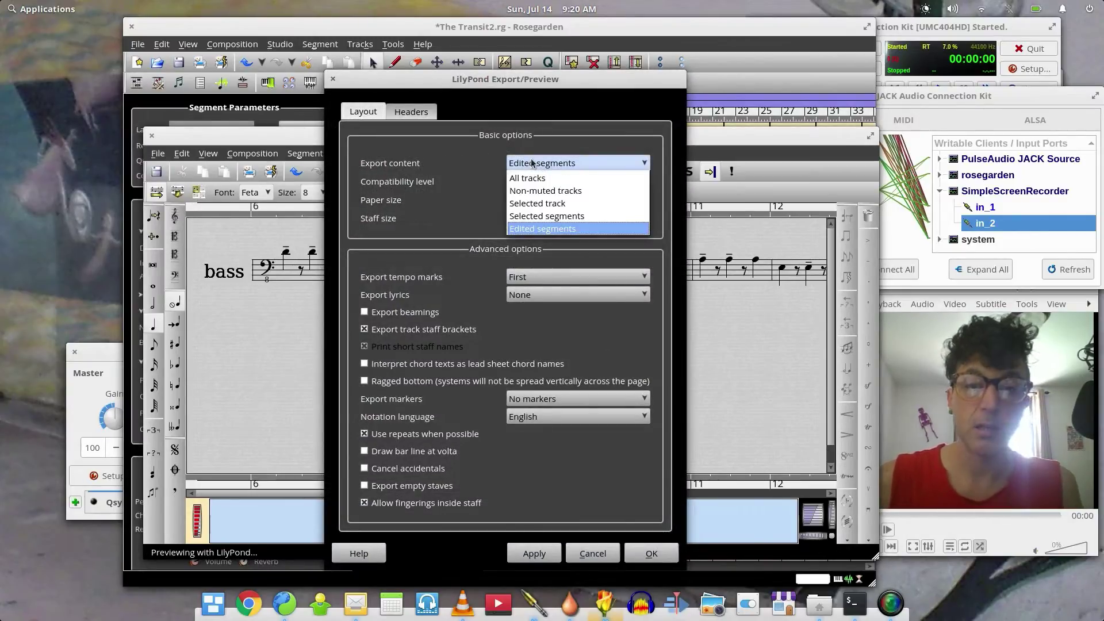
click(545, 205)
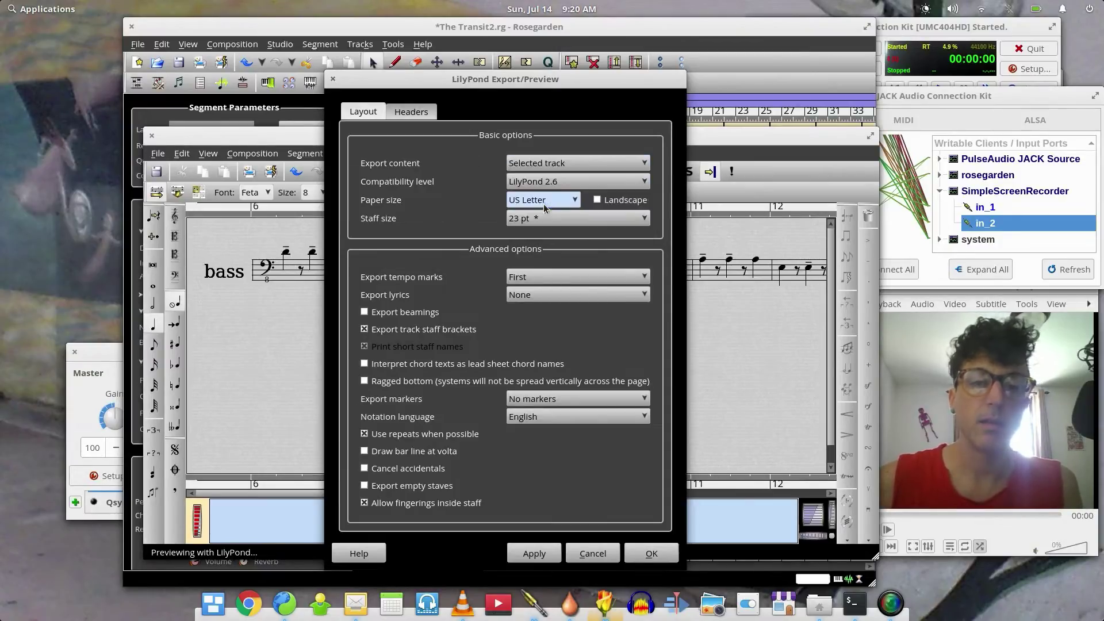
click(652, 554)
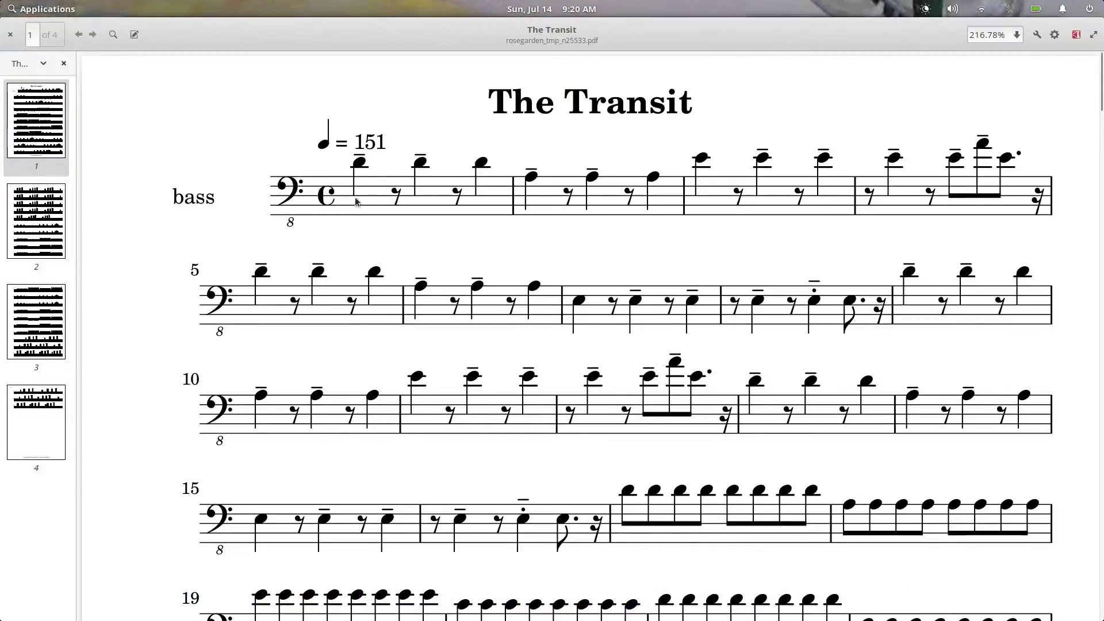
Look through all four pages of the bass score's PDF preview, return to the first page and close it.
scroll(784, 355, down, 10)
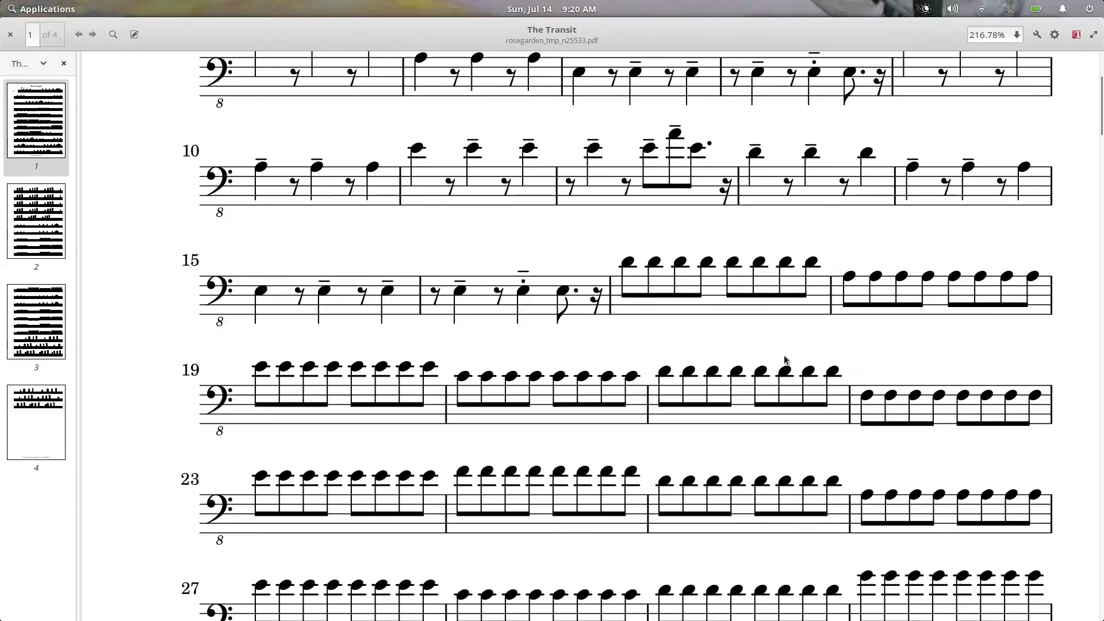
scroll(786, 354, down, 3)
scroll(788, 354, down, 10)
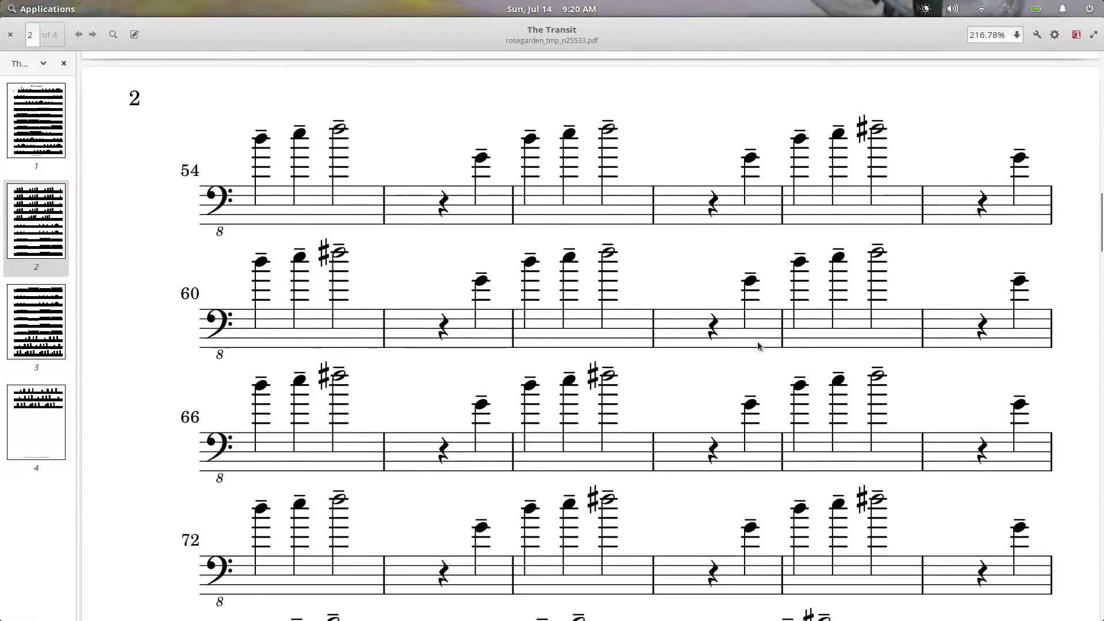
scroll(713, 348, down, 3)
scroll(696, 346, down, 3)
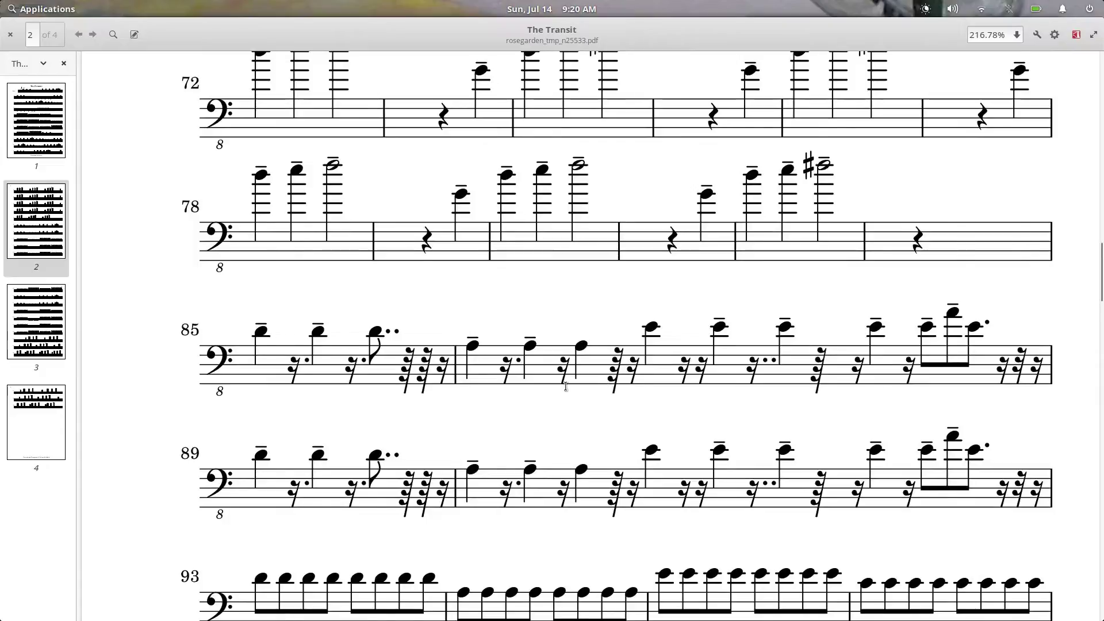
scroll(459, 315, down, 2)
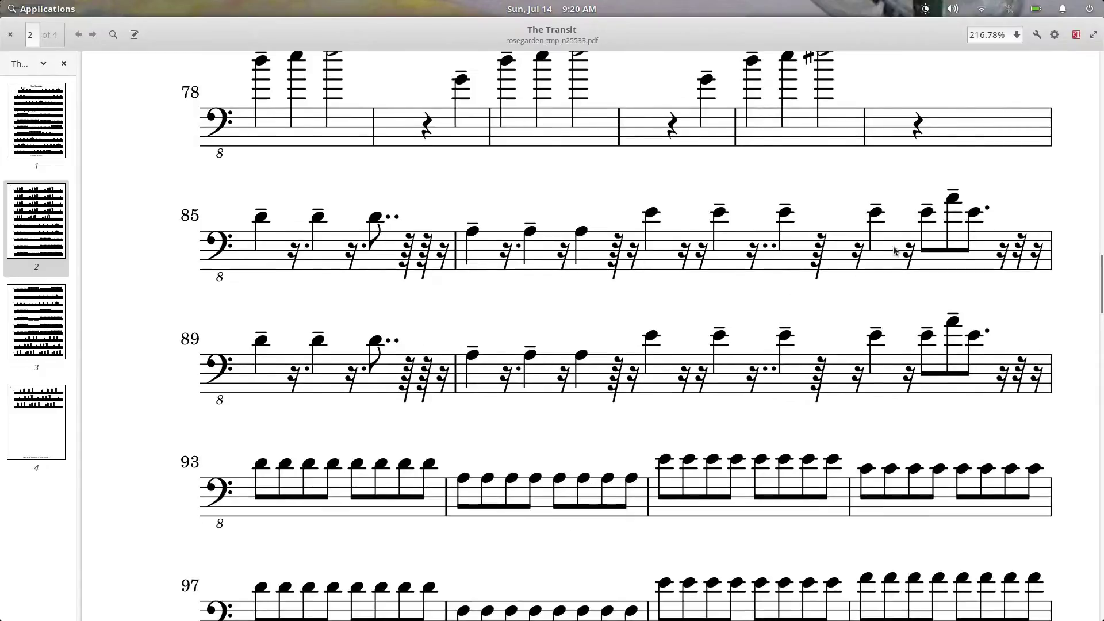
scroll(601, 317, down, 13)
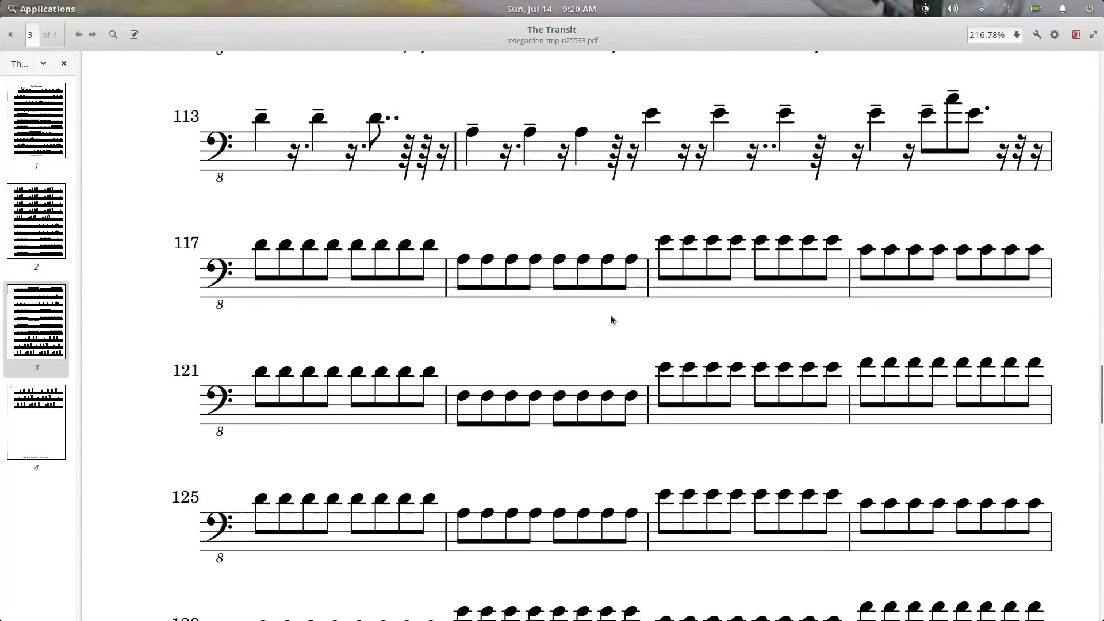
scroll(612, 320, down, 16)
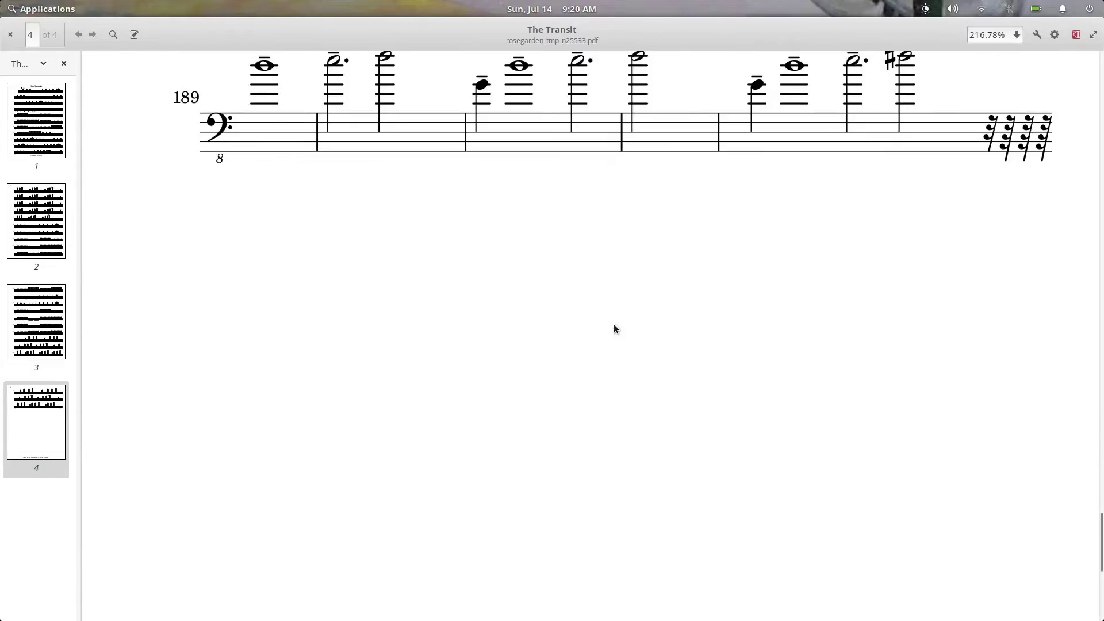
scroll(613, 328, up, 20)
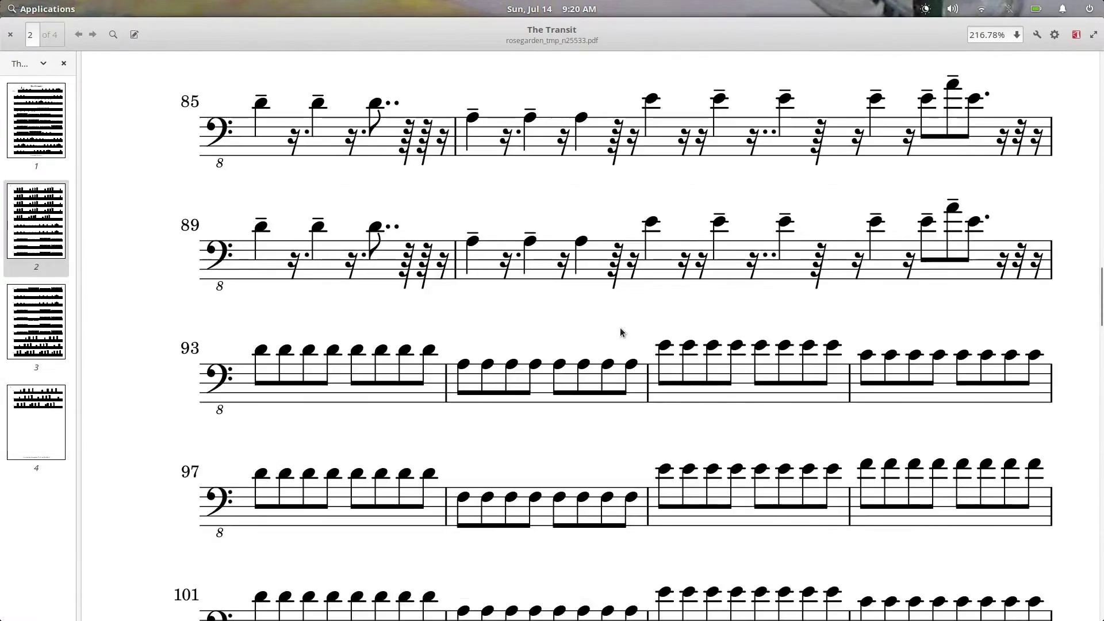
scroll(622, 332, up, 14)
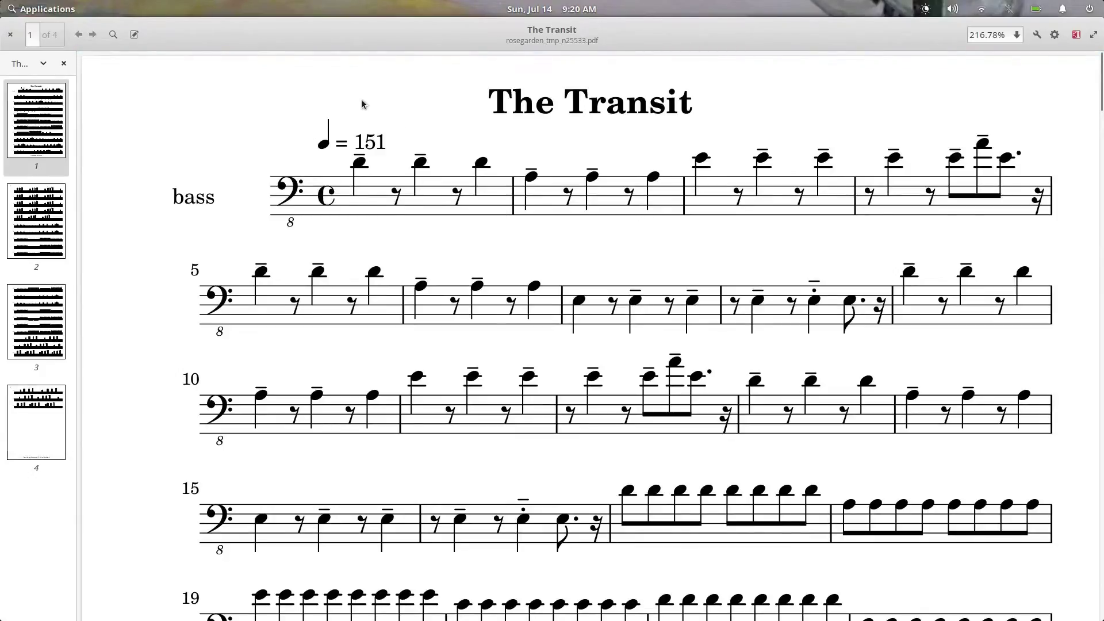
click(12, 35)
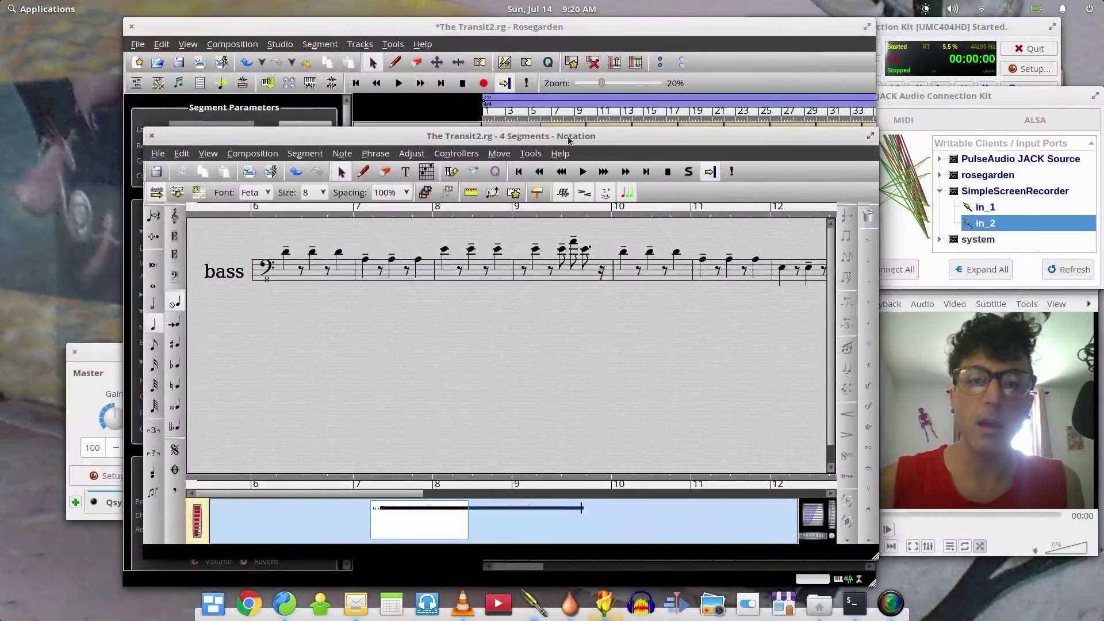
Close the bass notation editor and look along the arrangement past bar 100, returning to bar 1.
drag(565, 137, 496, 133)
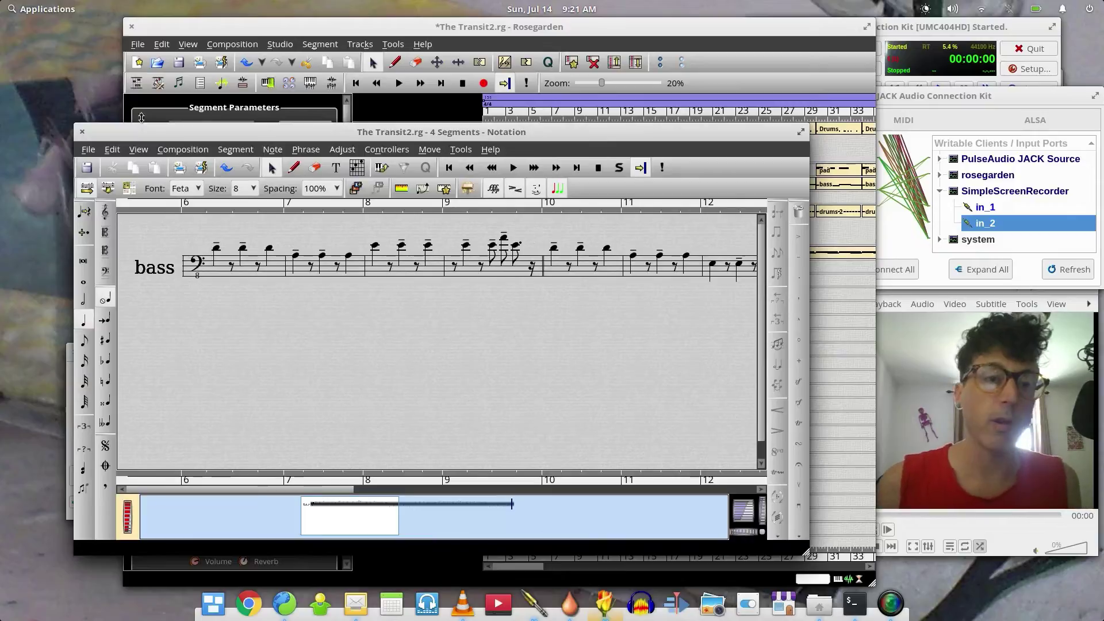
mouse_move(145, 133)
mouse_down()
mouse_move(182, 140)
mouse_move(148, 145)
mouse_up()
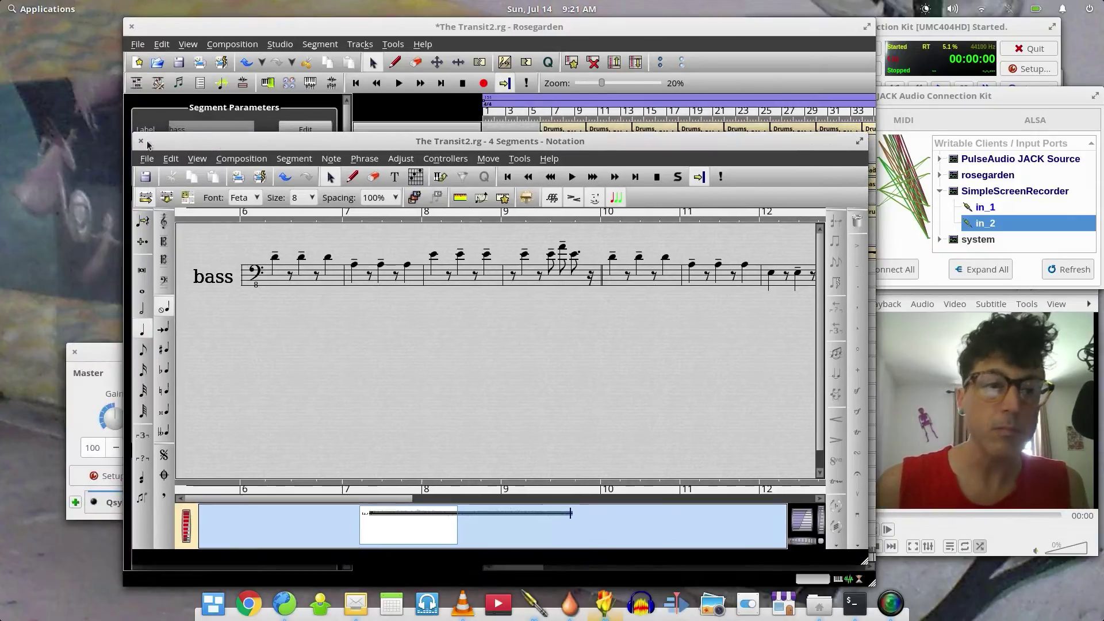
click(142, 142)
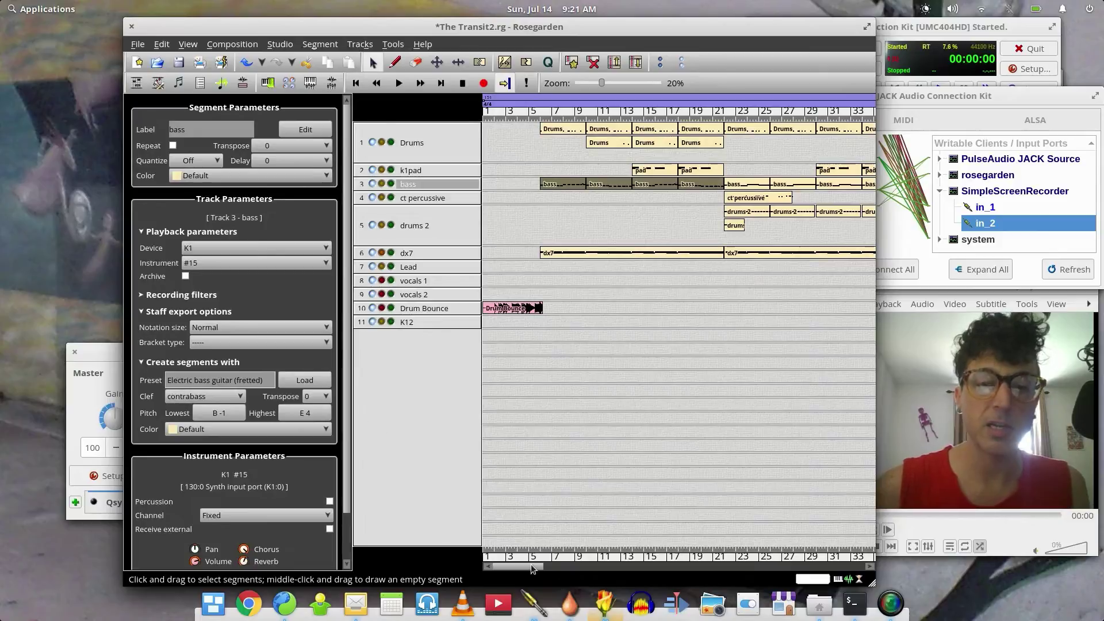
drag(530, 566, 580, 569)
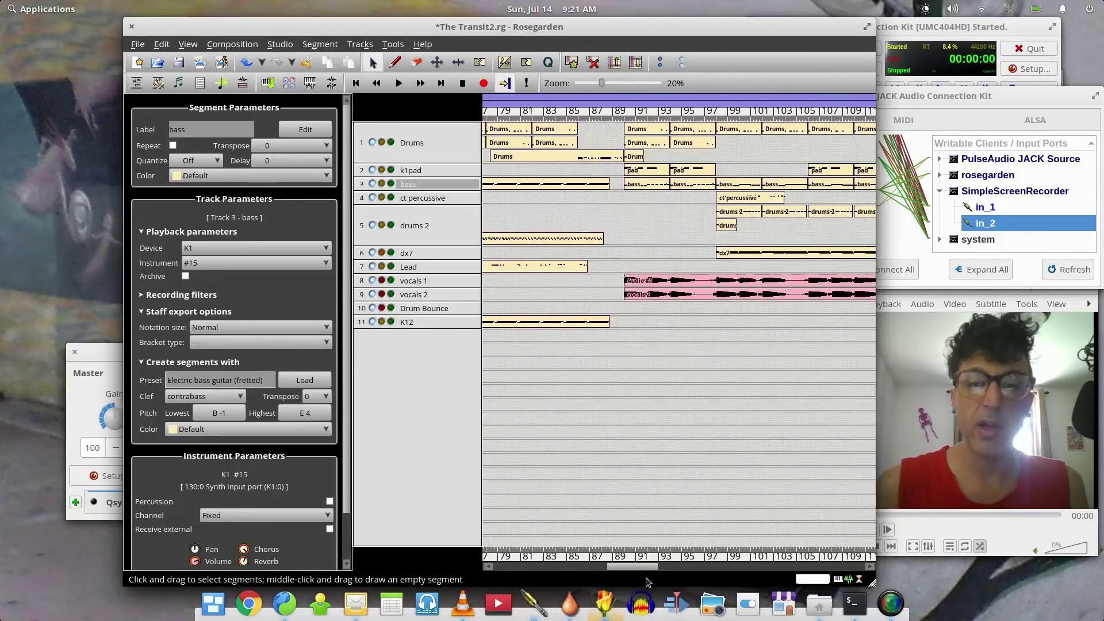
scroll(613, 566, right, 5)
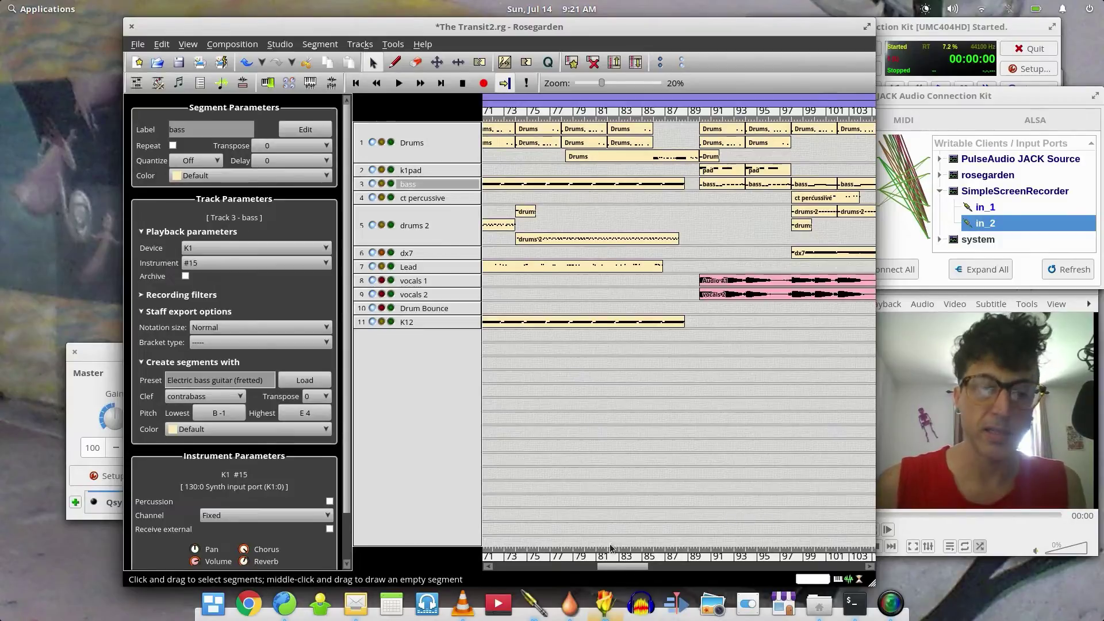
drag(627, 566, 500, 555)
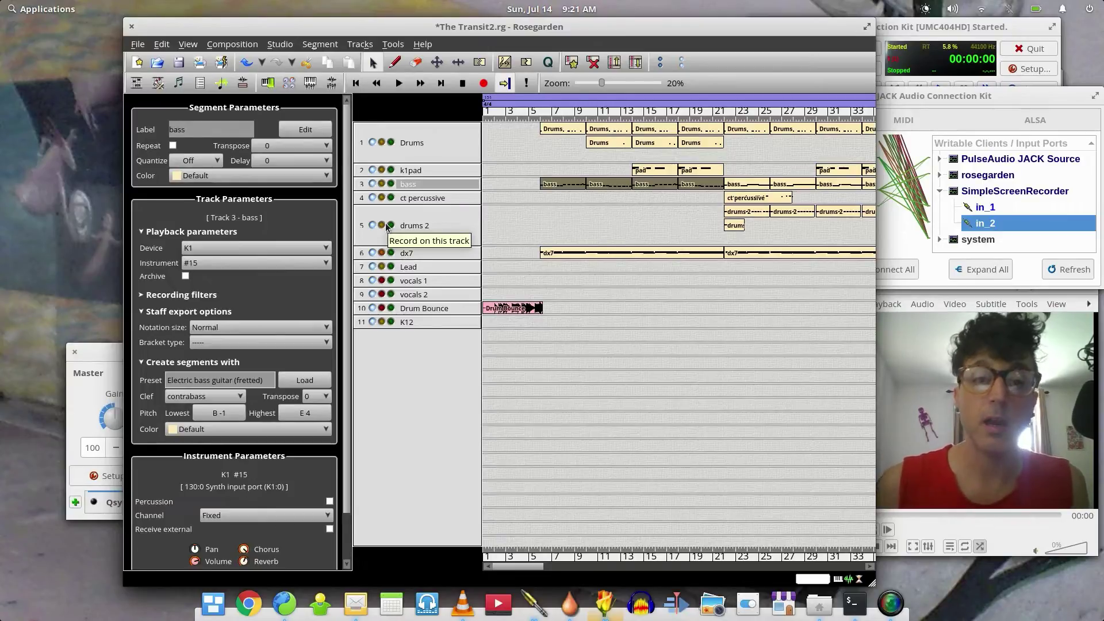
Select the dx7 track, and reposition and widen the main arrangement window.
click(418, 252)
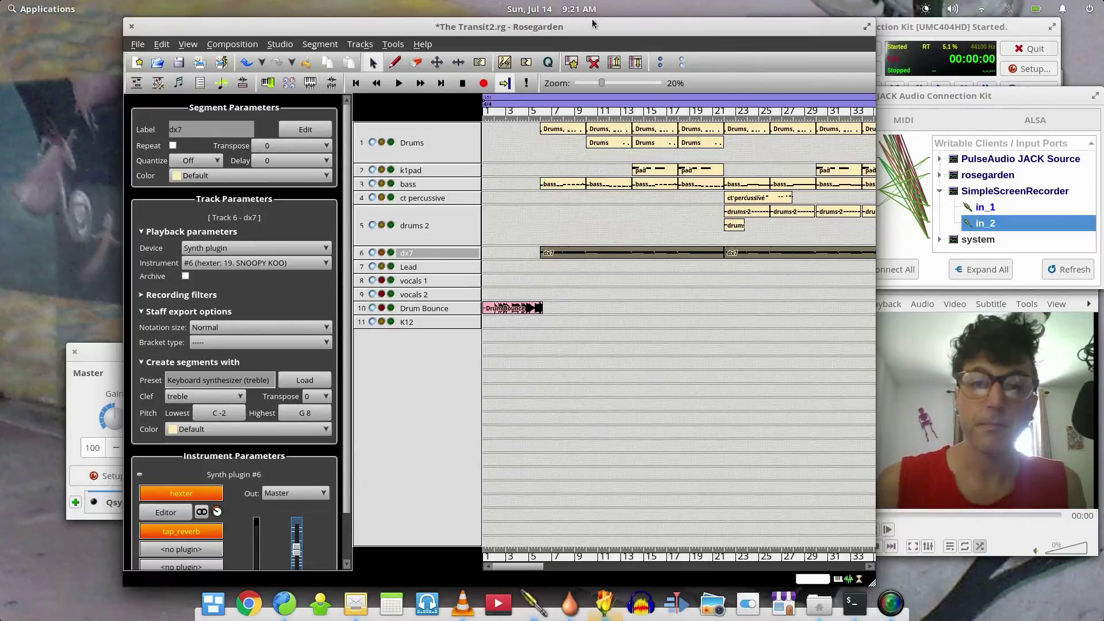
drag(592, 23, 499, 23)
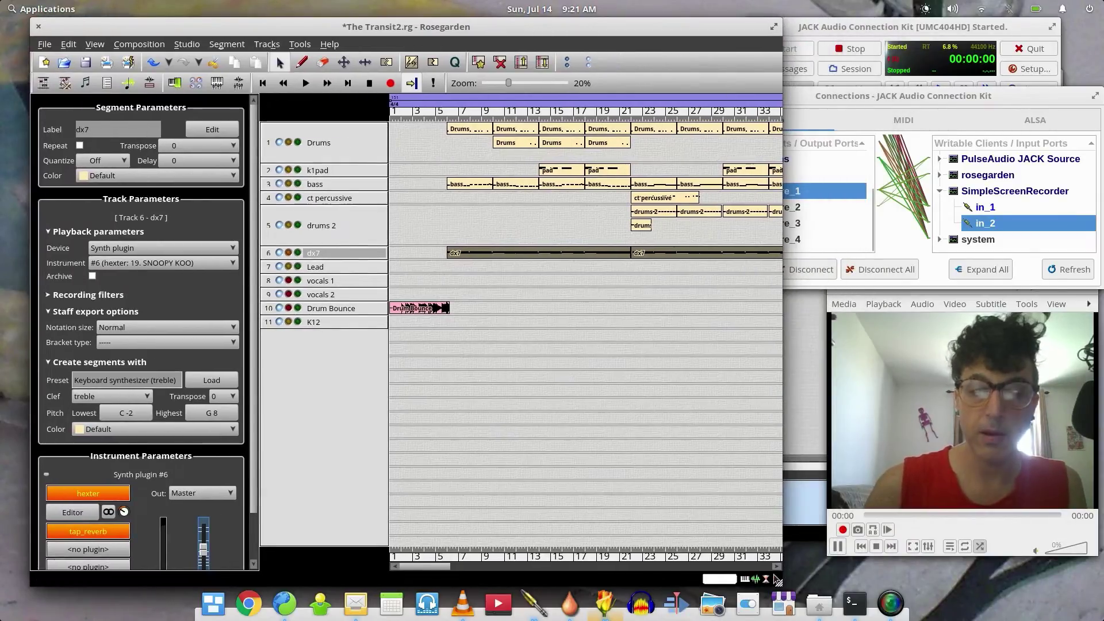
drag(780, 580, 818, 578)
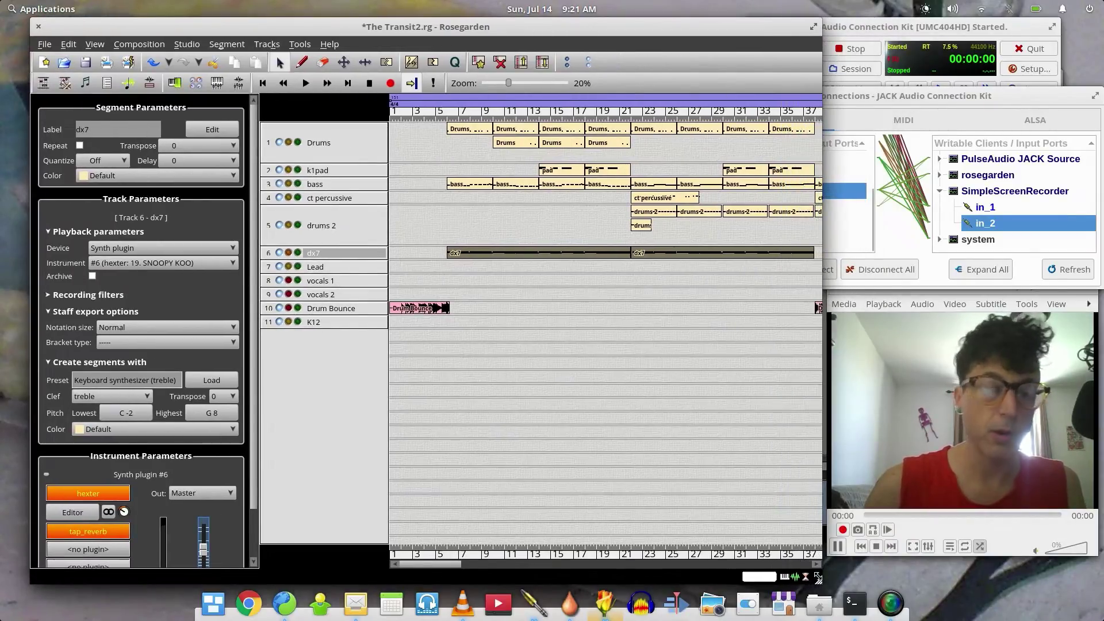
Examine the dx7 track's instrument parameters and the playback devices available for it, keeping Synth plugin.
scroll(253, 399, down, 2)
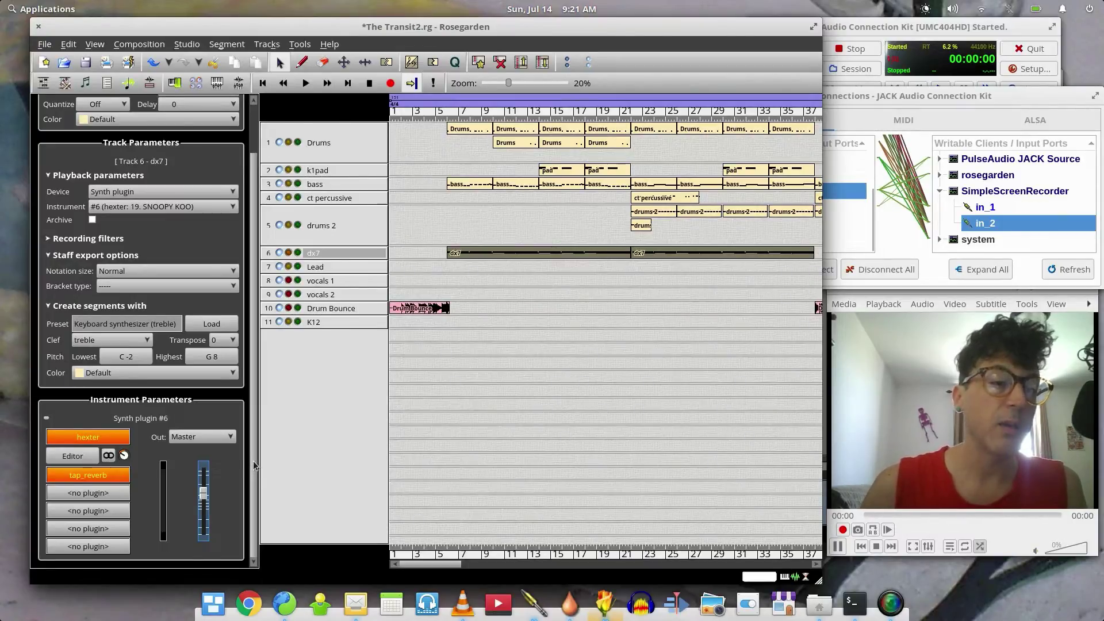
scroll(253, 461, up, 2)
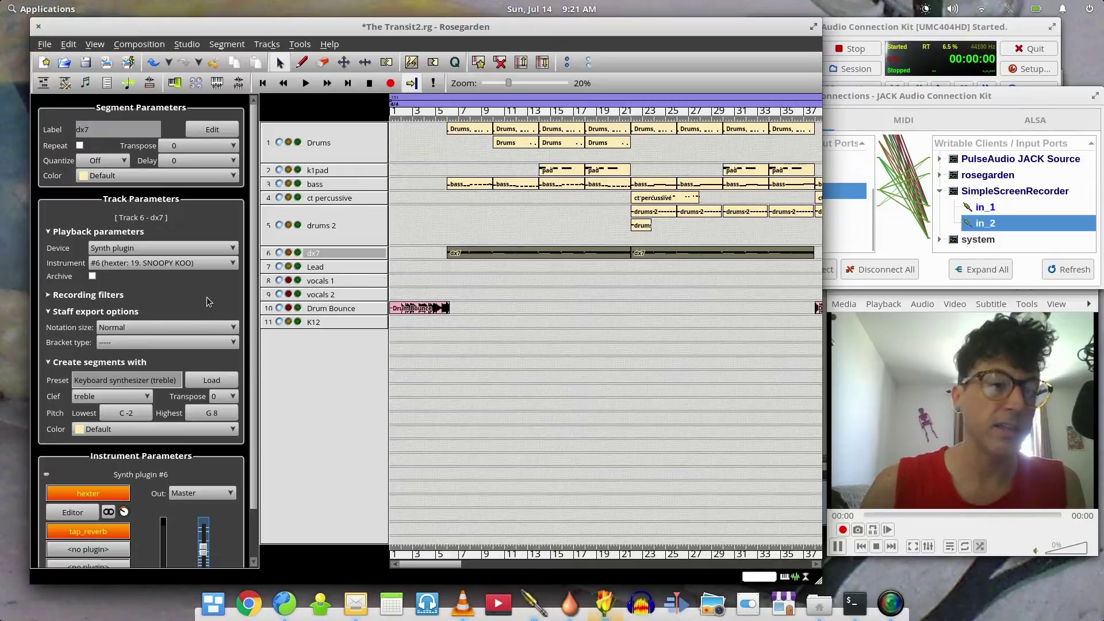
click(172, 245)
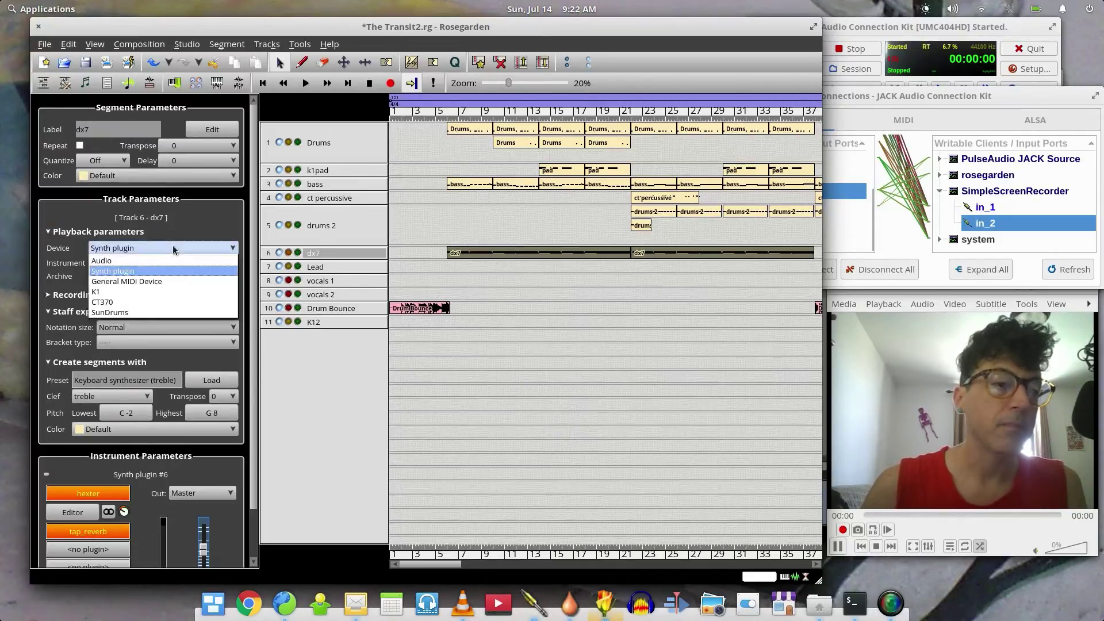
click(188, 219)
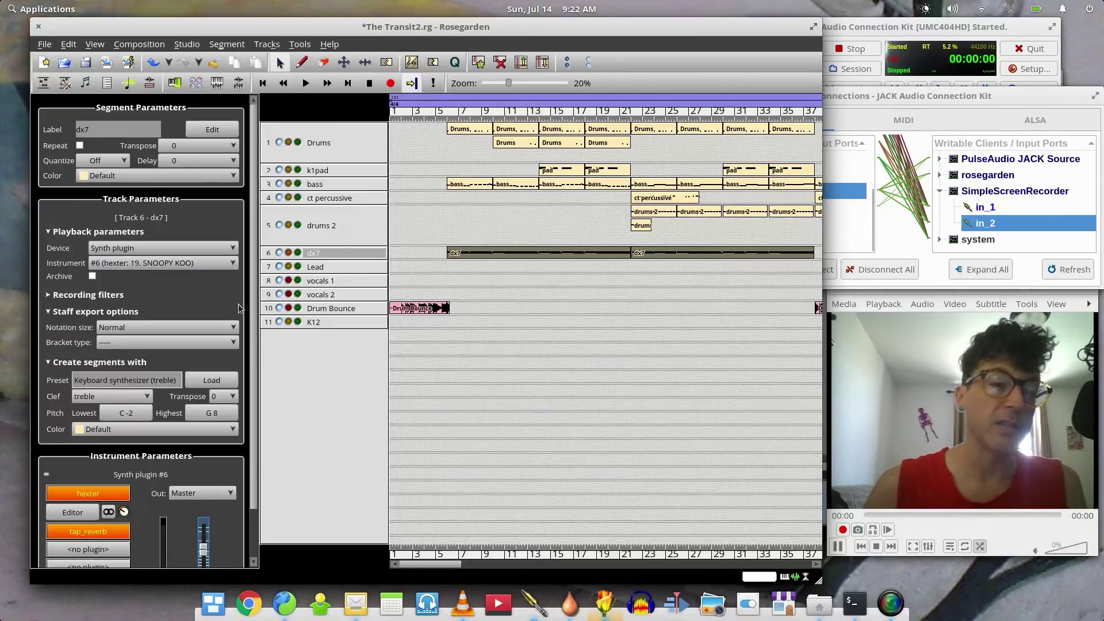
Open the dx7 track's hexter plugin editor and look over its patch list, configuration and patch bank import and export options.
scroll(253, 331, down, 3)
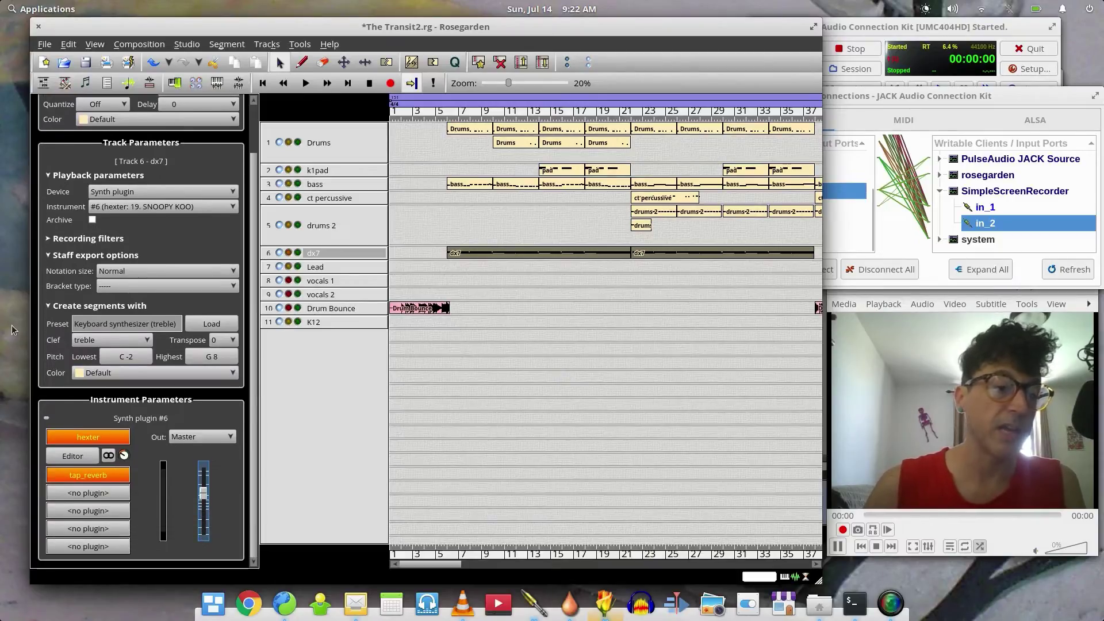
click(77, 457)
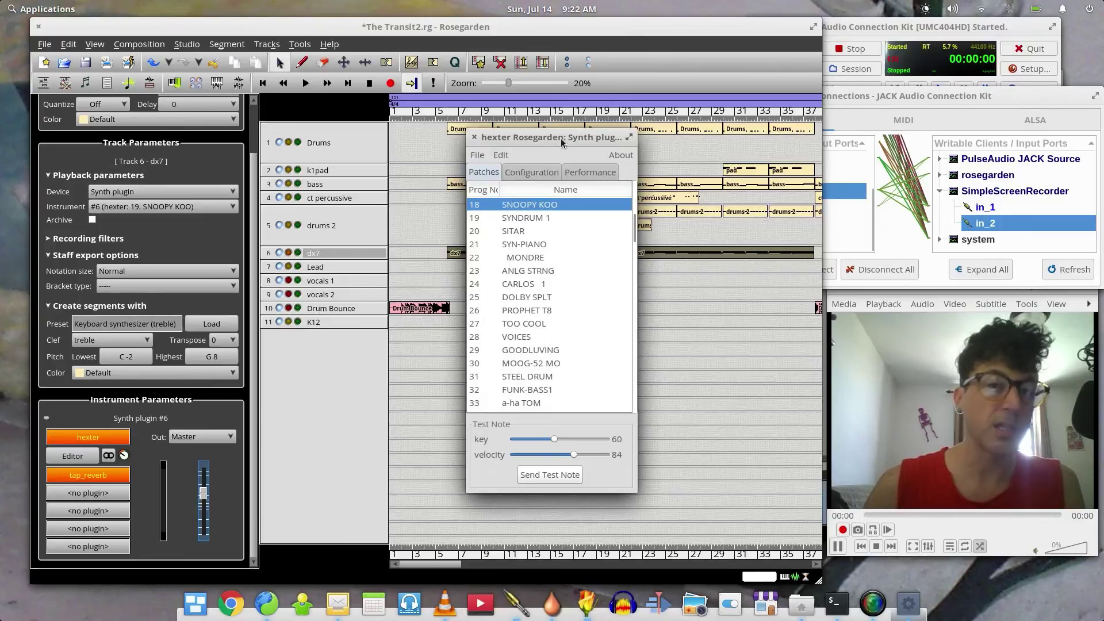
drag(562, 142, 471, 142)
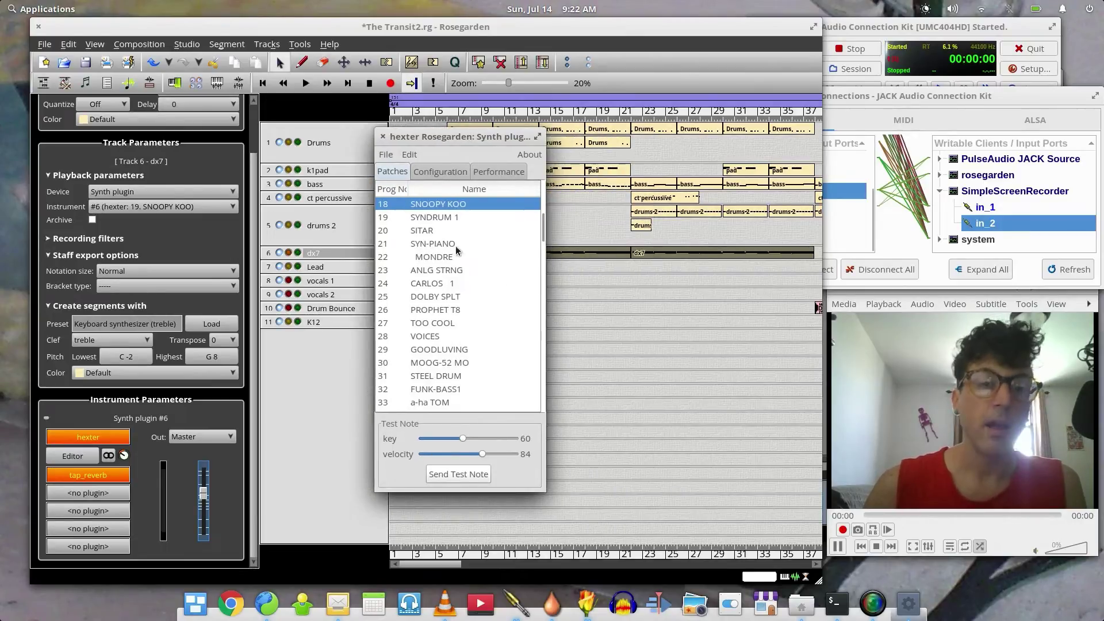
scroll(458, 251, up, 6)
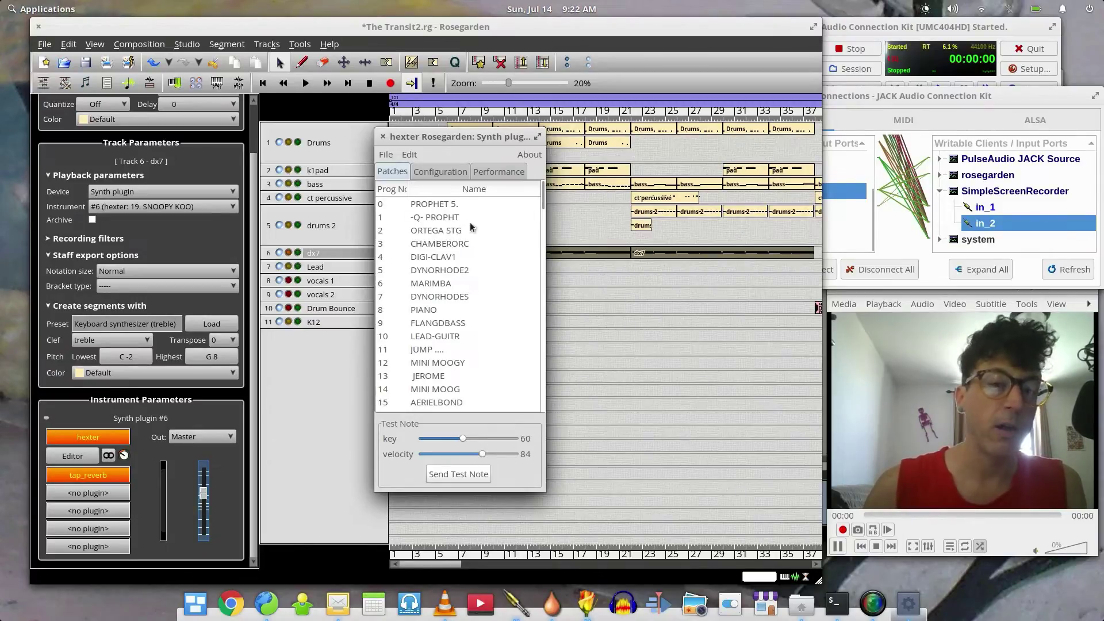
click(442, 171)
click(390, 171)
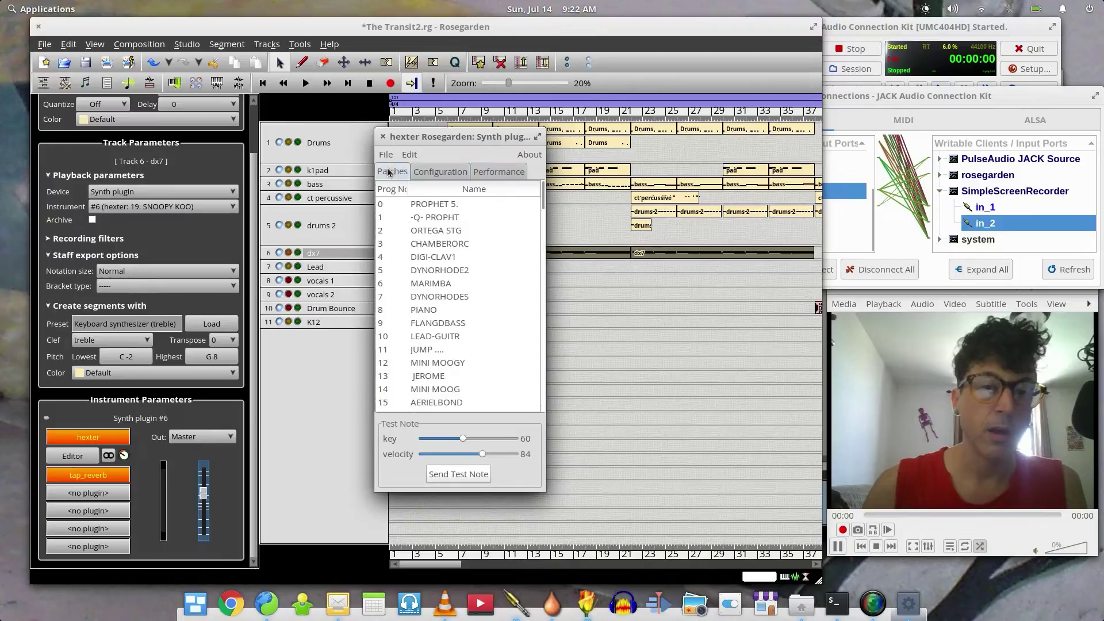
click(382, 154)
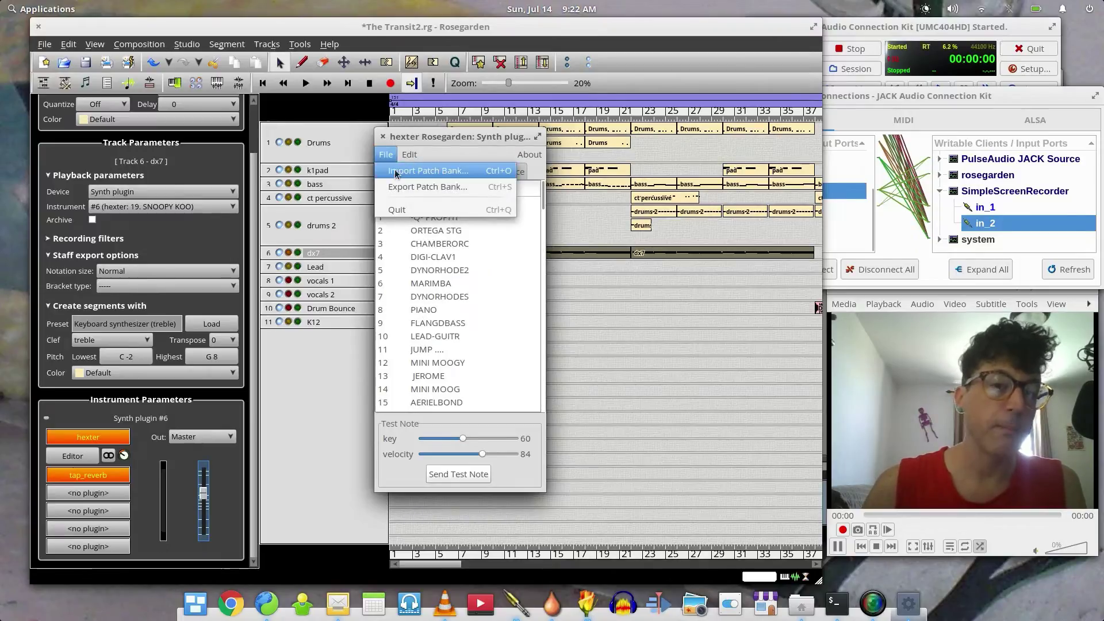
click(452, 139)
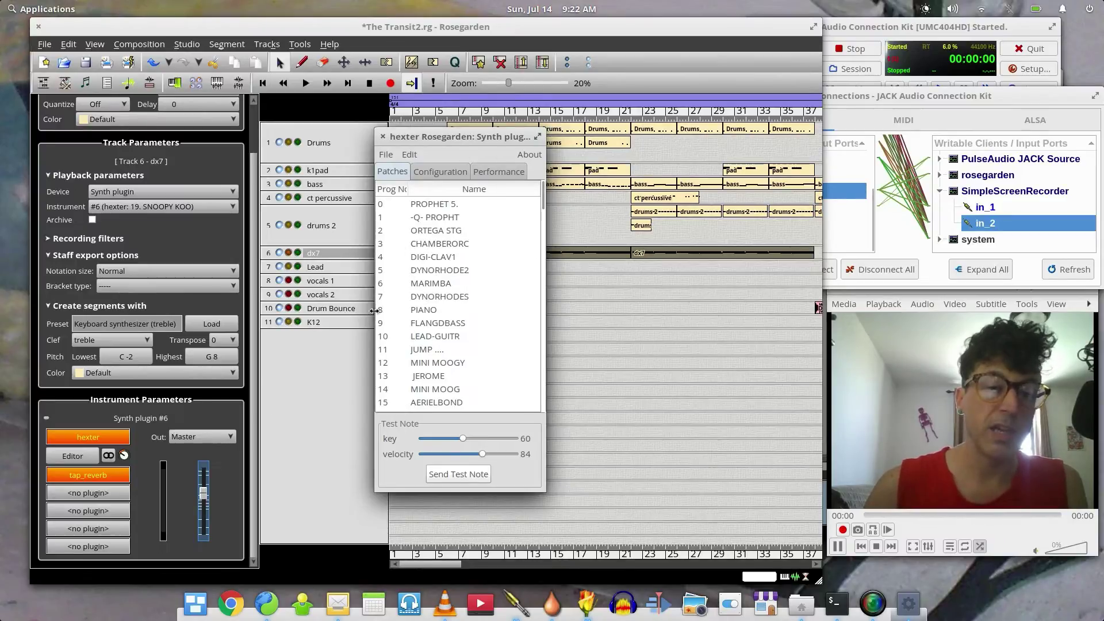
Look over hexter's performance and configuration settings, return to its patch list, and close the plugin editor.
click(484, 172)
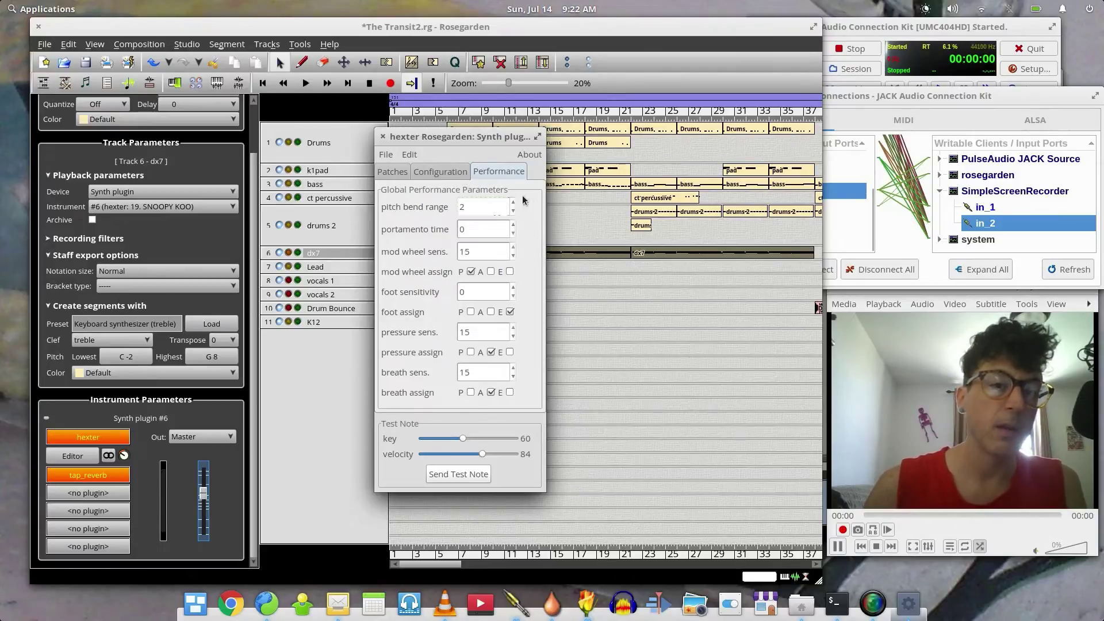
click(425, 171)
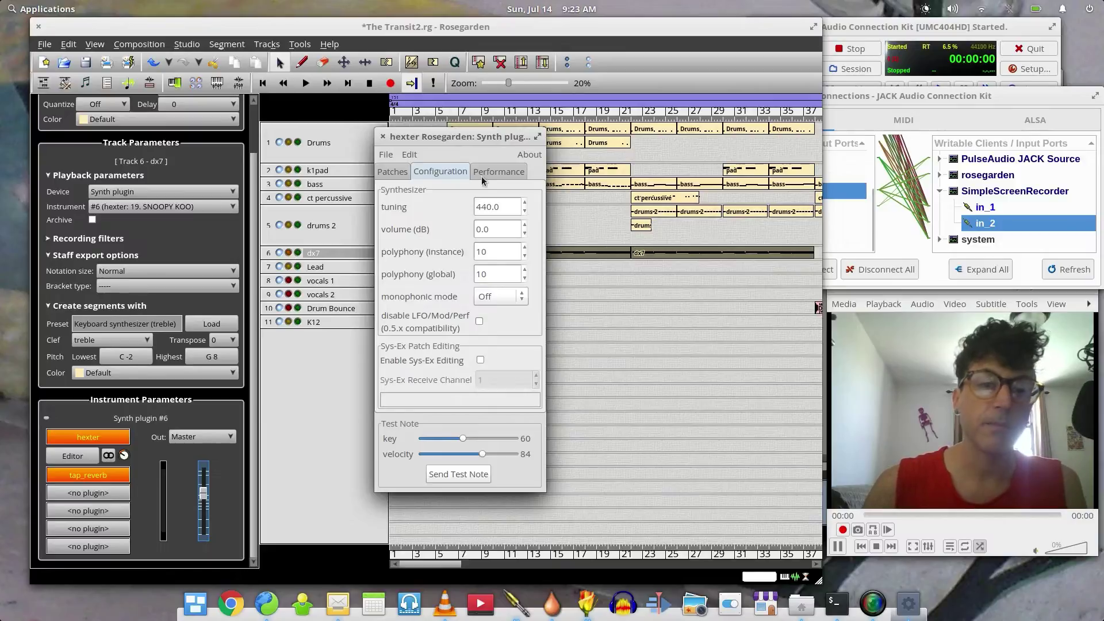
click(393, 172)
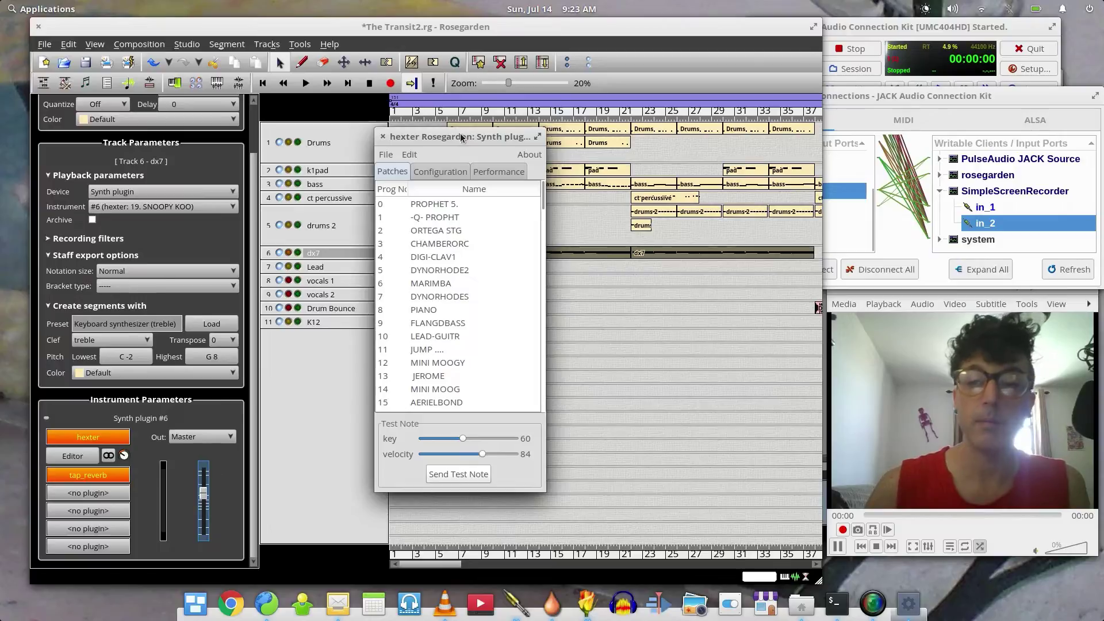
click(383, 137)
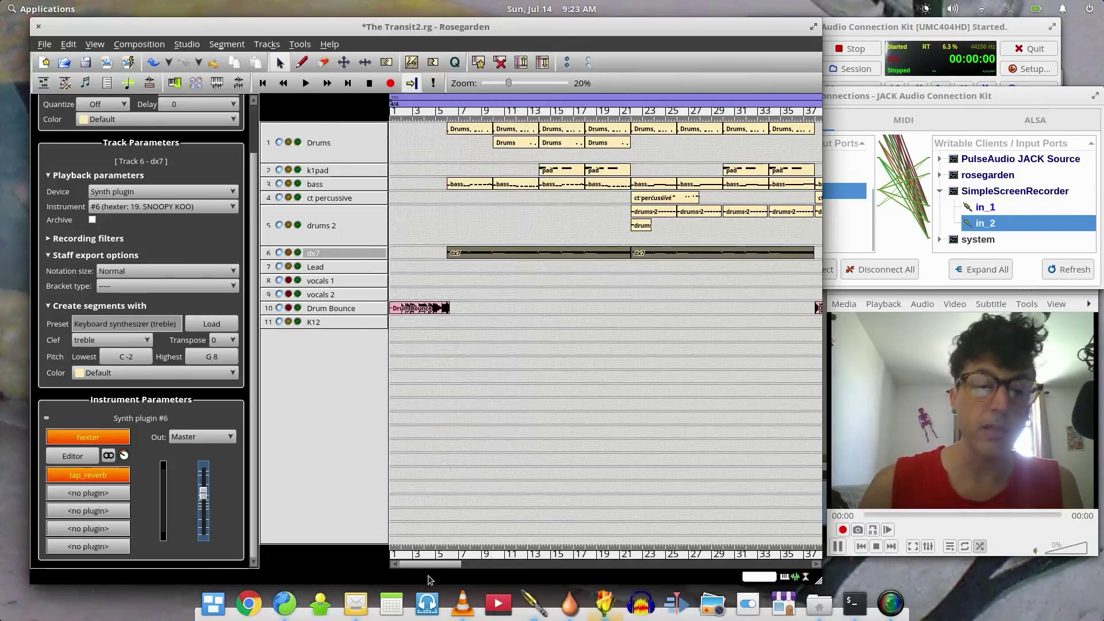
Select the vocals 1 segment near bar 89, then play the arrangement from there and stop around bar 98.
drag(434, 568, 569, 577)
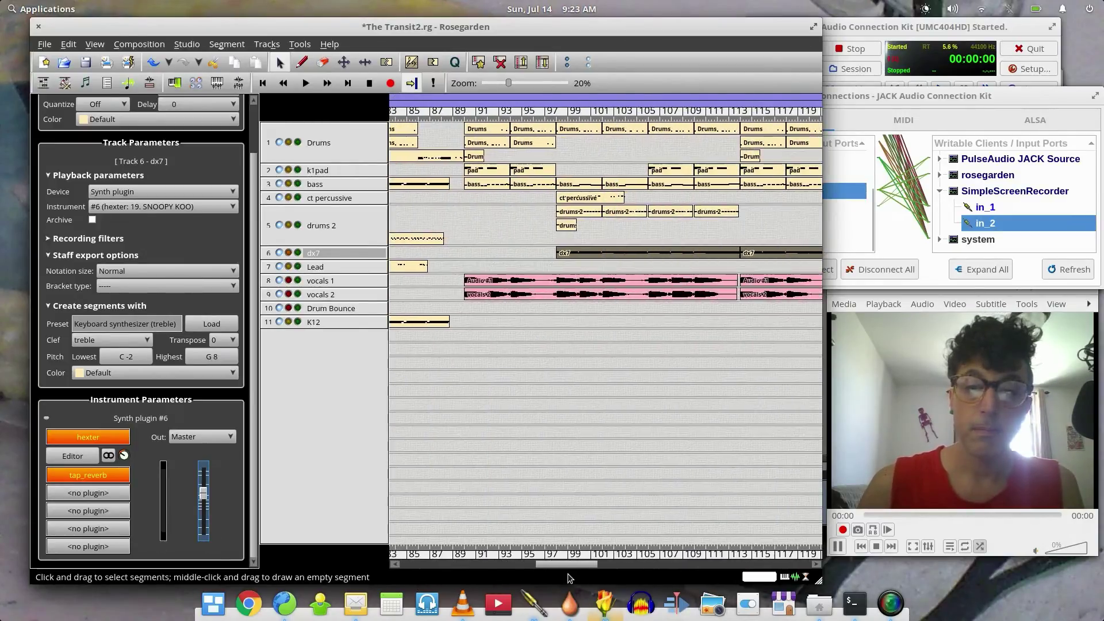
click(512, 276)
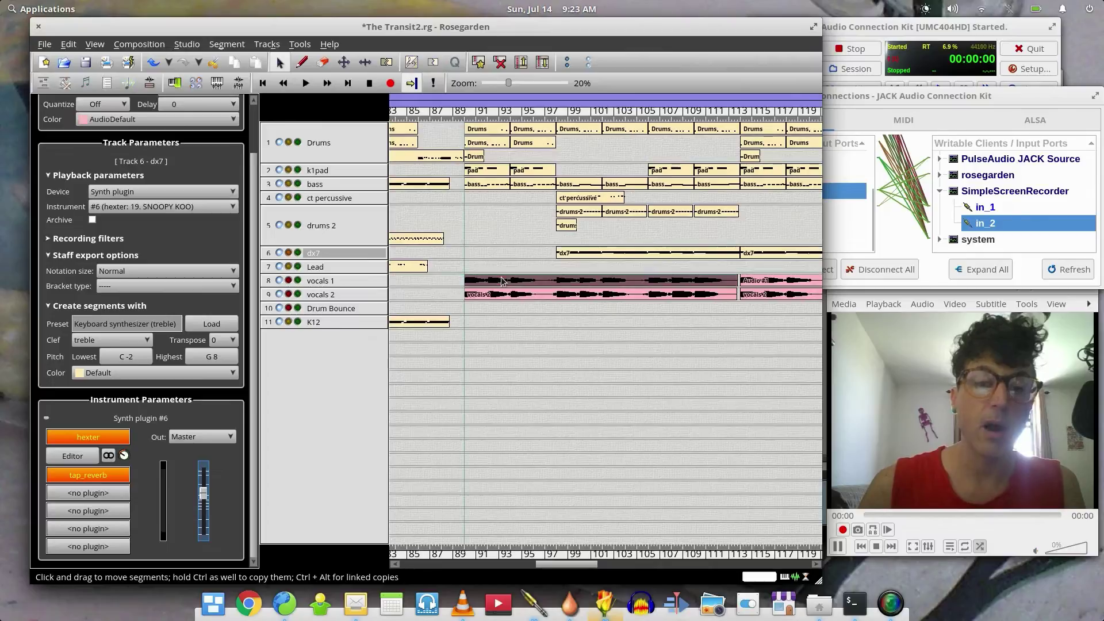
click(457, 119)
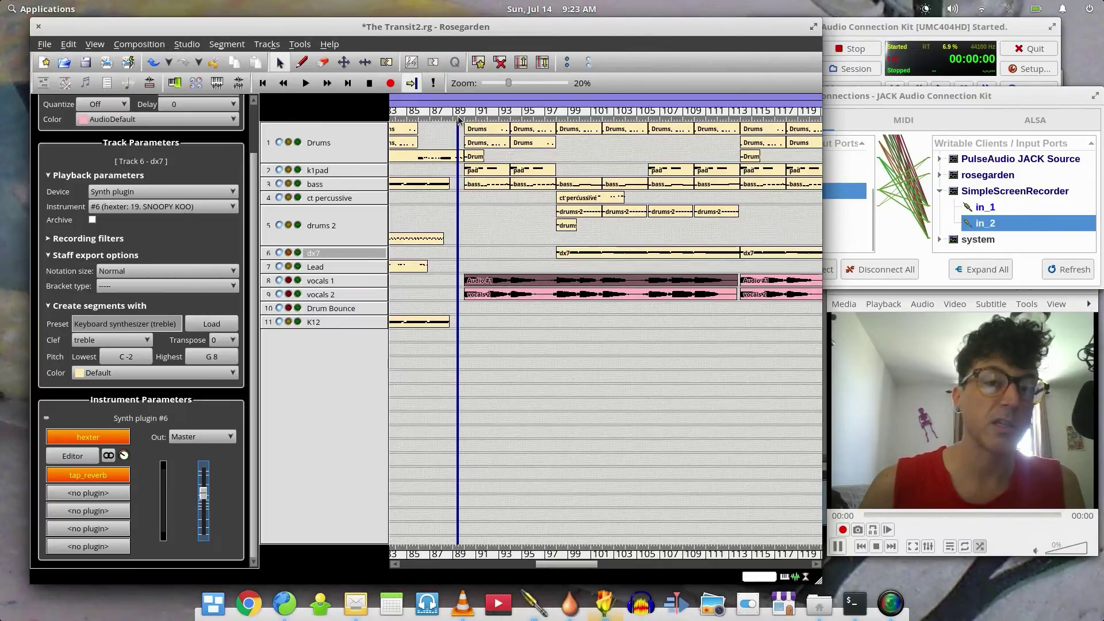
click(305, 84)
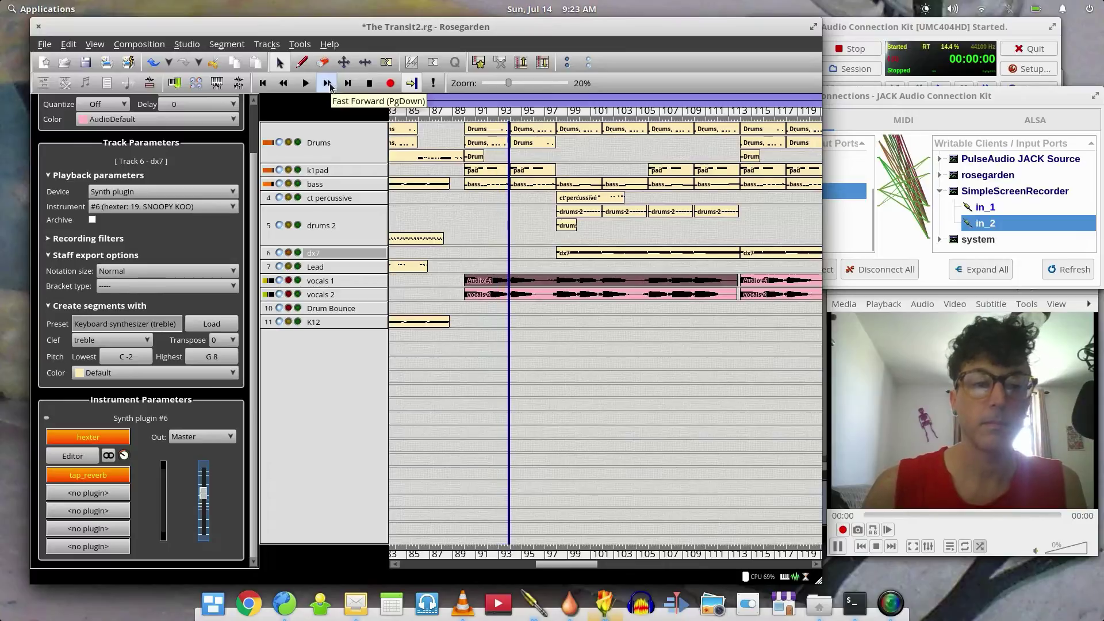
click(367, 83)
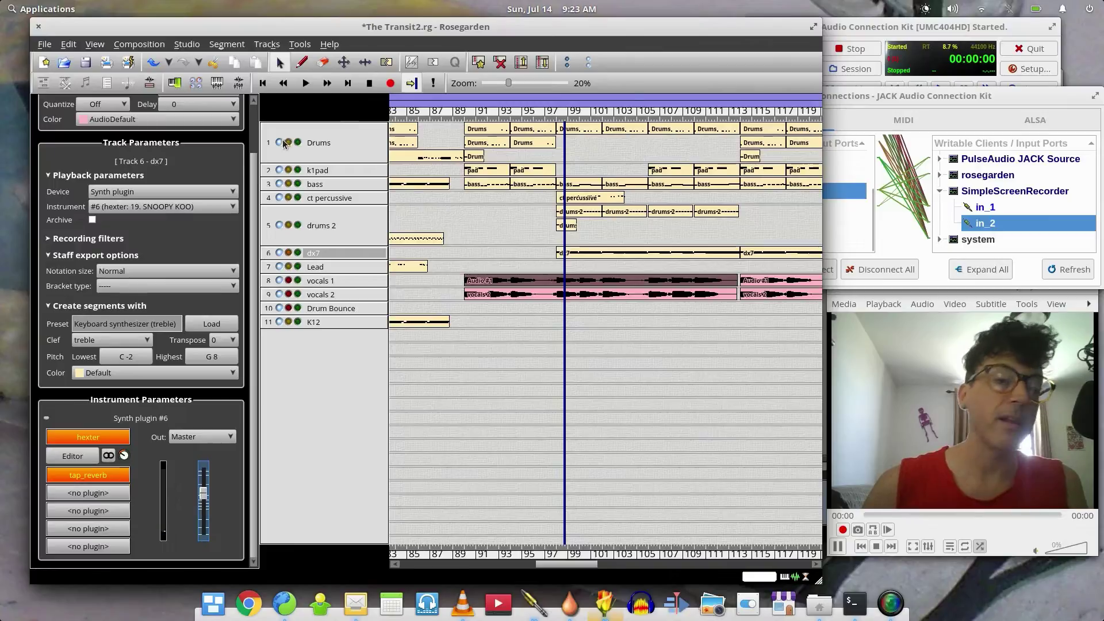
Select the vocals 1 track, examine its Autotalent plugin settings, and close the plugin dialog.
click(337, 280)
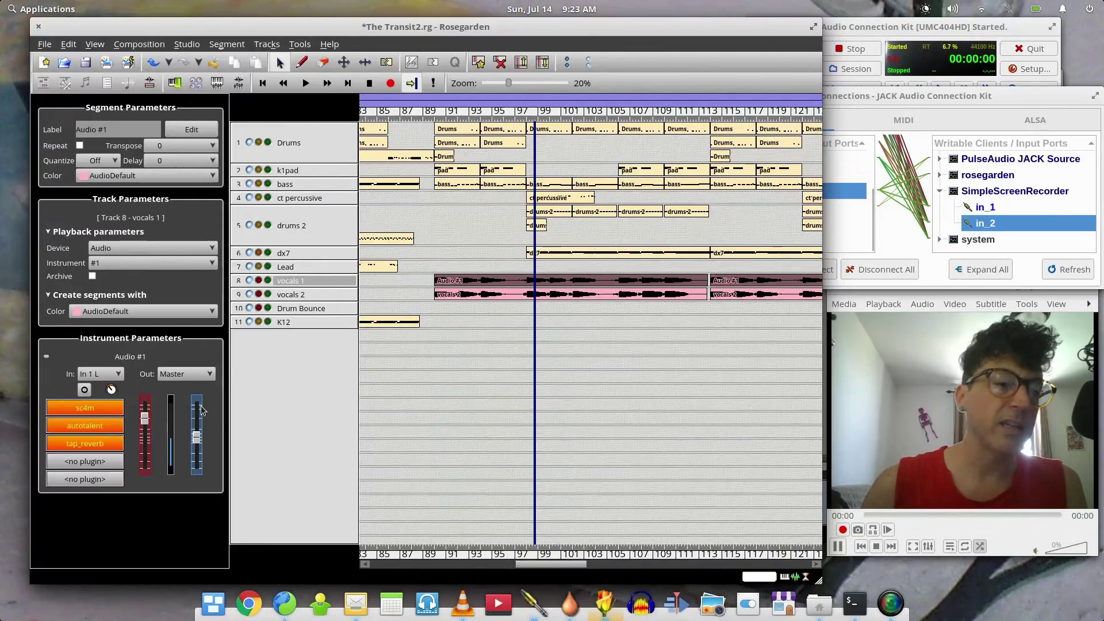
click(86, 428)
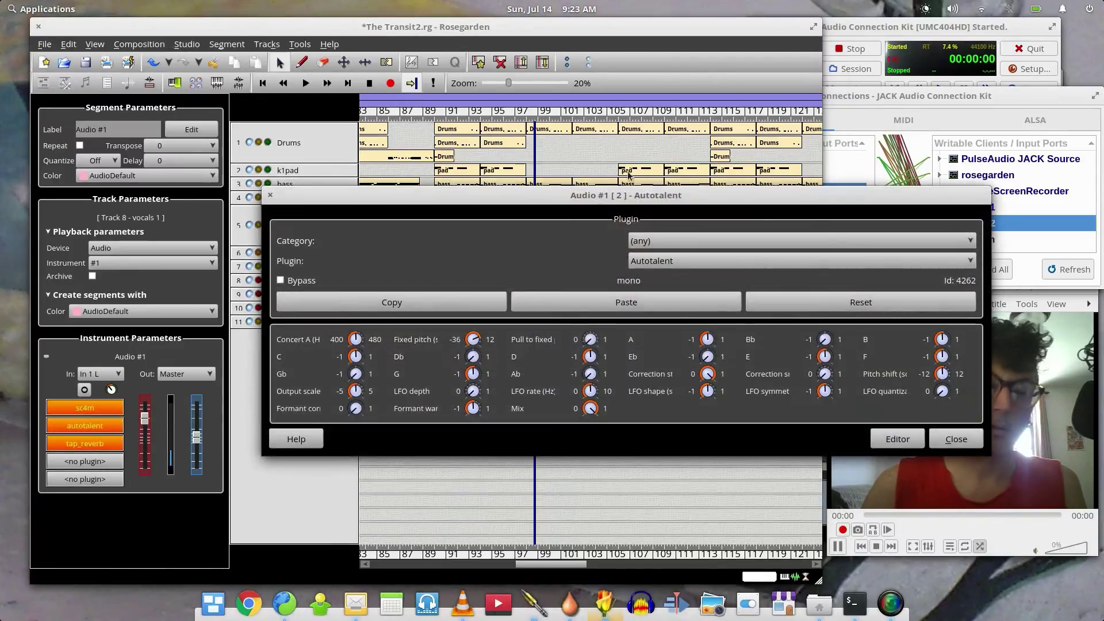
drag(584, 170, 465, 262)
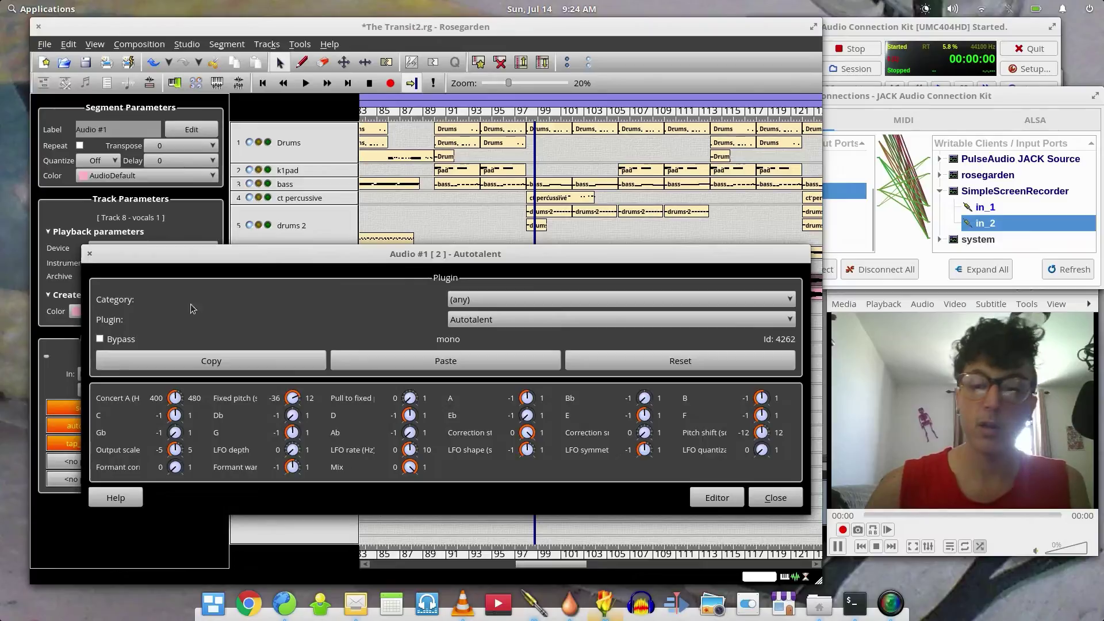
click(775, 498)
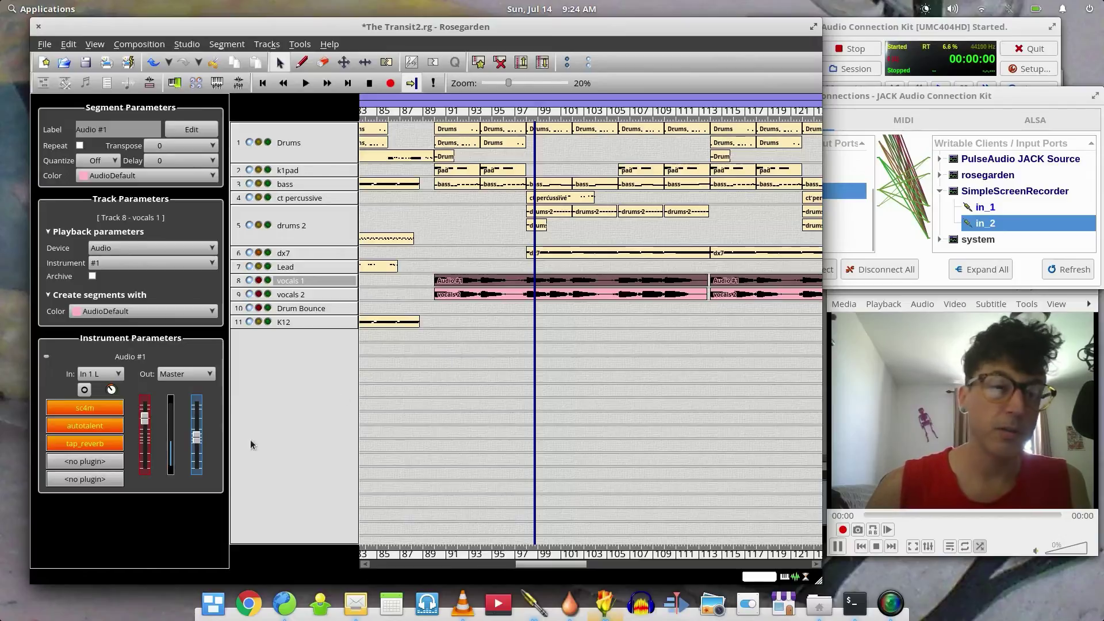
Examine the SC4 mono compressor and TAP Reverberator settings on vocals 1, closing each plugin dialog.
click(96, 409)
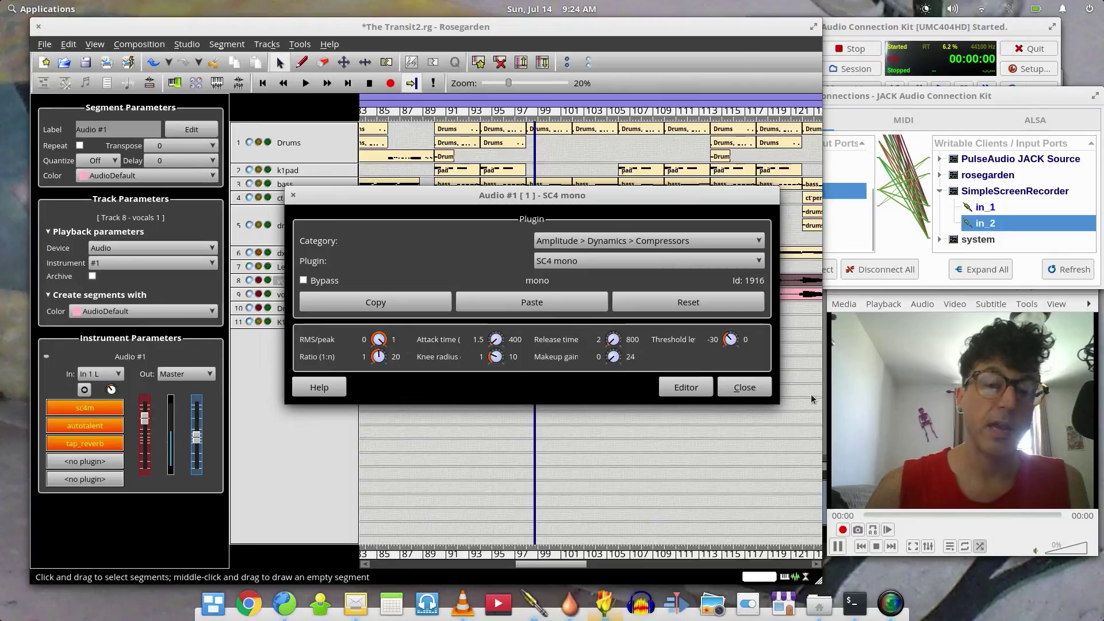
click(745, 387)
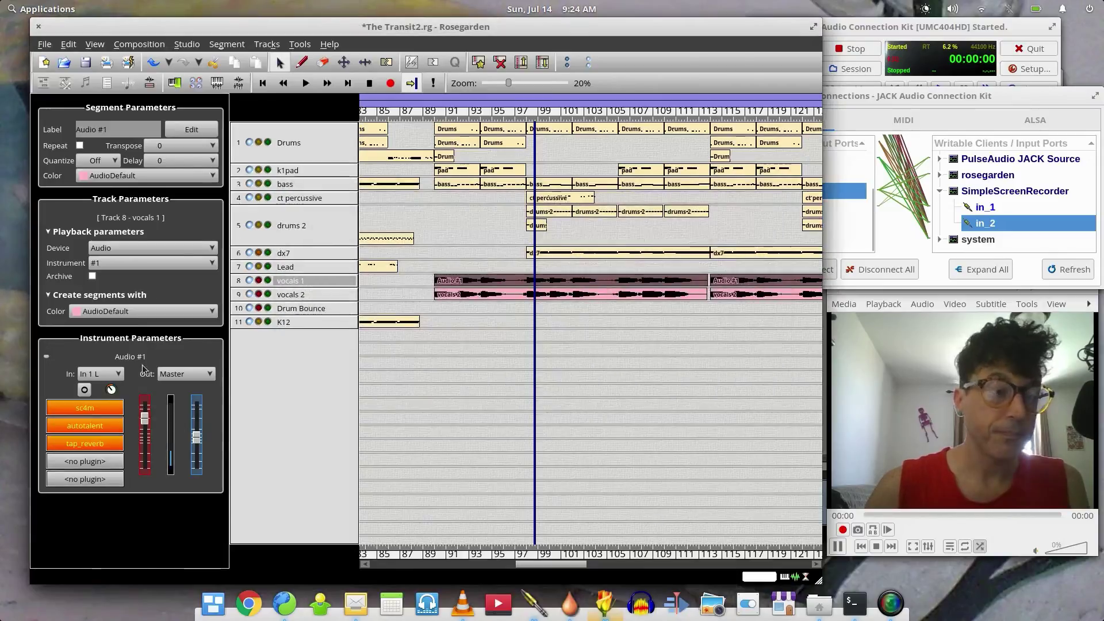
click(95, 448)
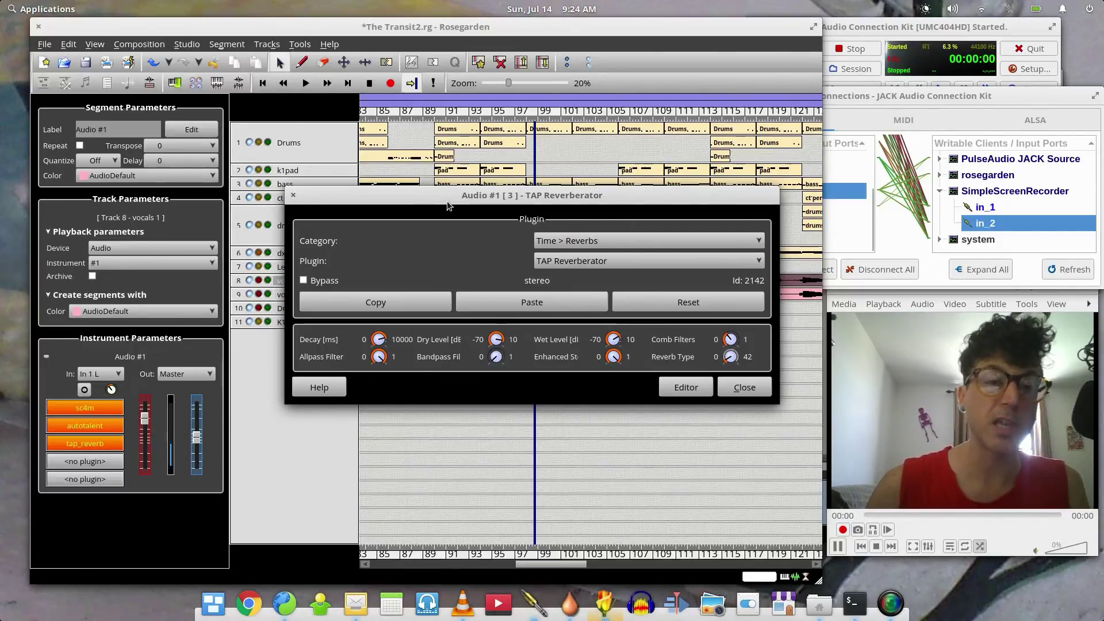
click(743, 387)
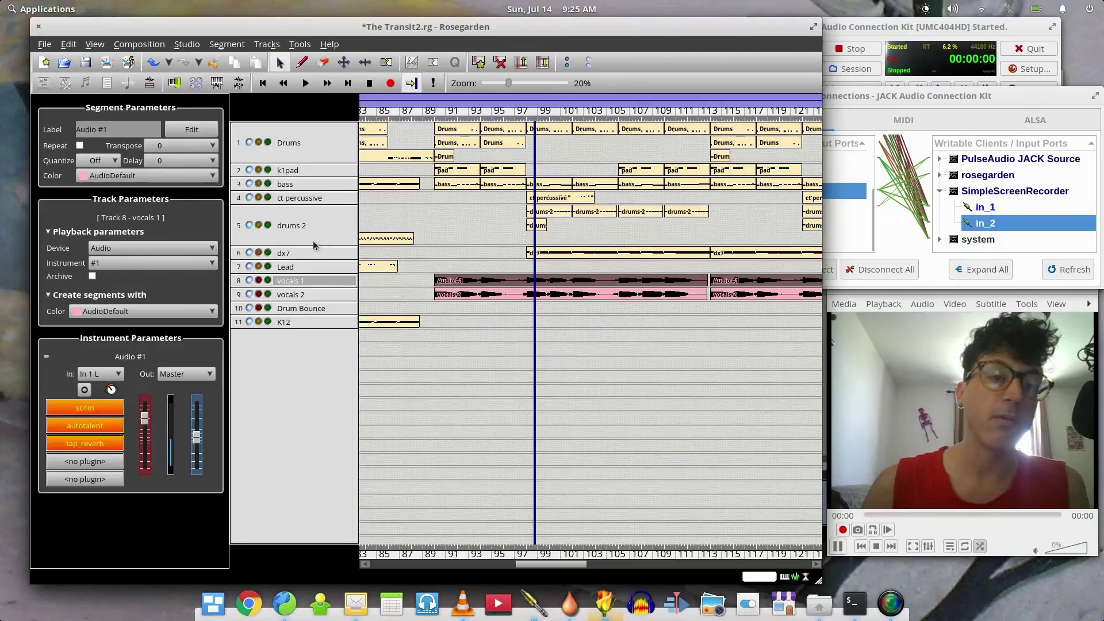
Select the Drums track, return to bar 1, and select only the two overlapping Drums segments spanning bars 10 to 13.
click(320, 149)
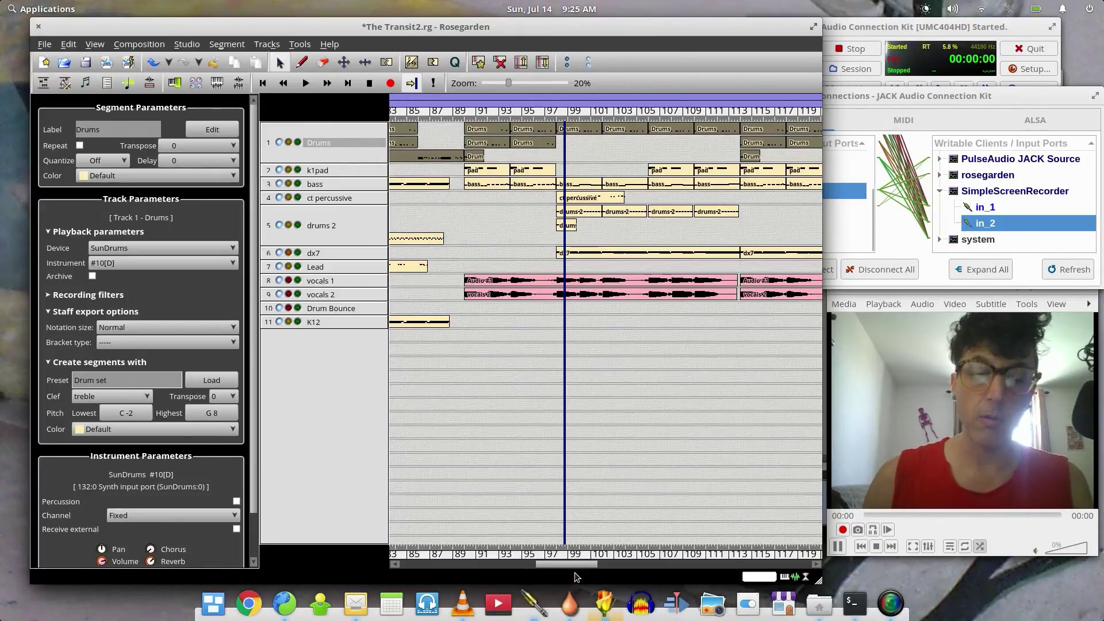
drag(577, 565, 528, 558)
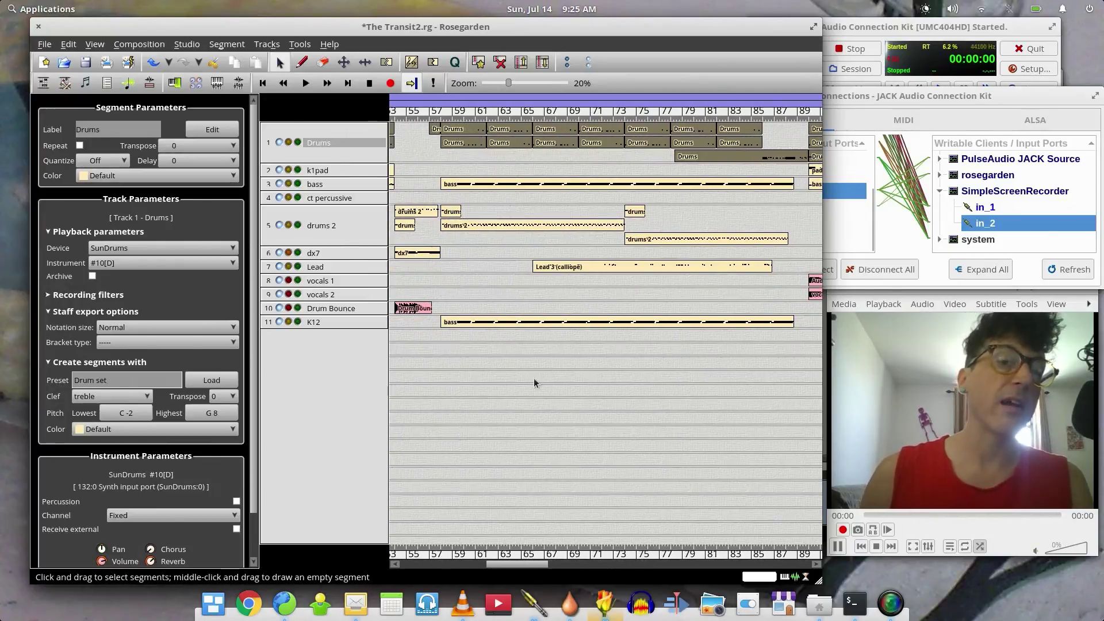
drag(514, 565, 432, 562)
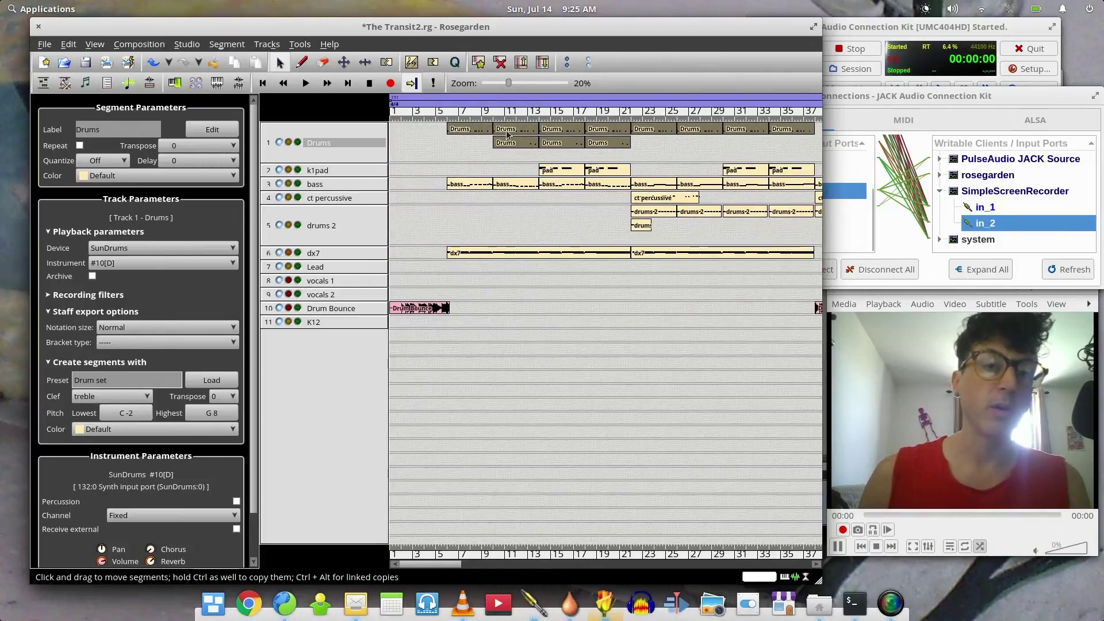
click(452, 152)
drag(519, 137, 519, 144)
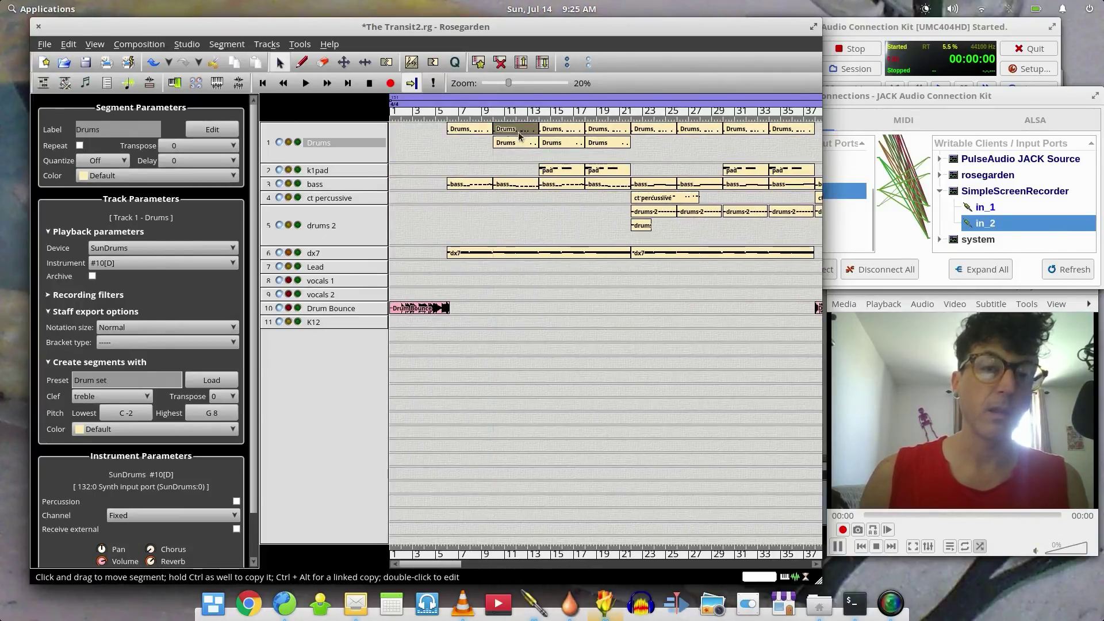
View the two selected Drums segments in the notation editor, try selecting their notes in bars 10 to 13, and close the editor.
right_click(520, 144)
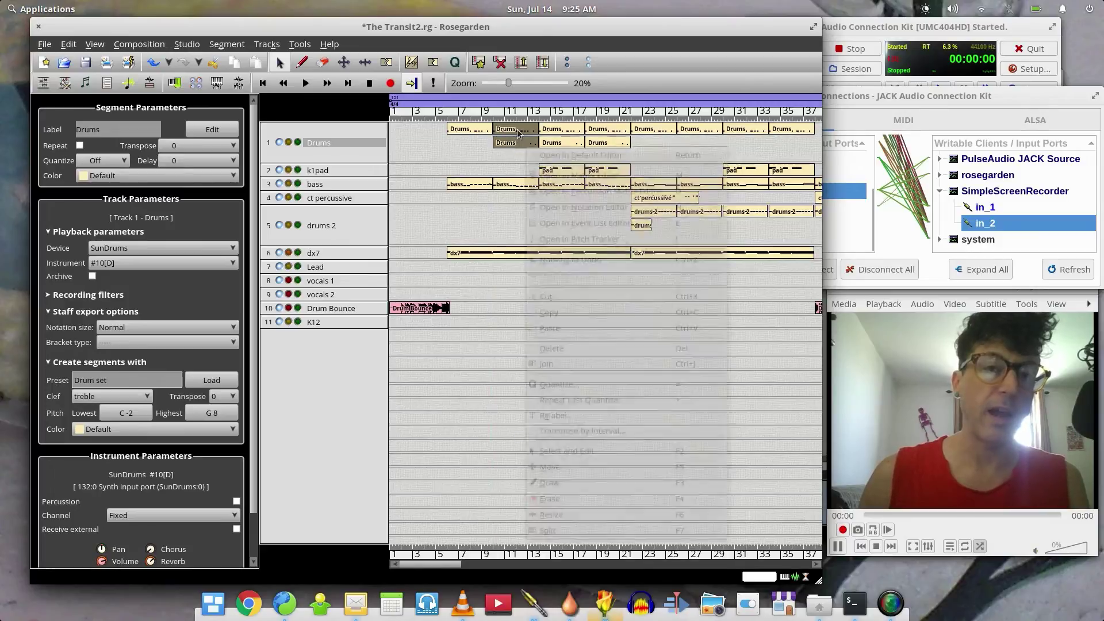
click(550, 194)
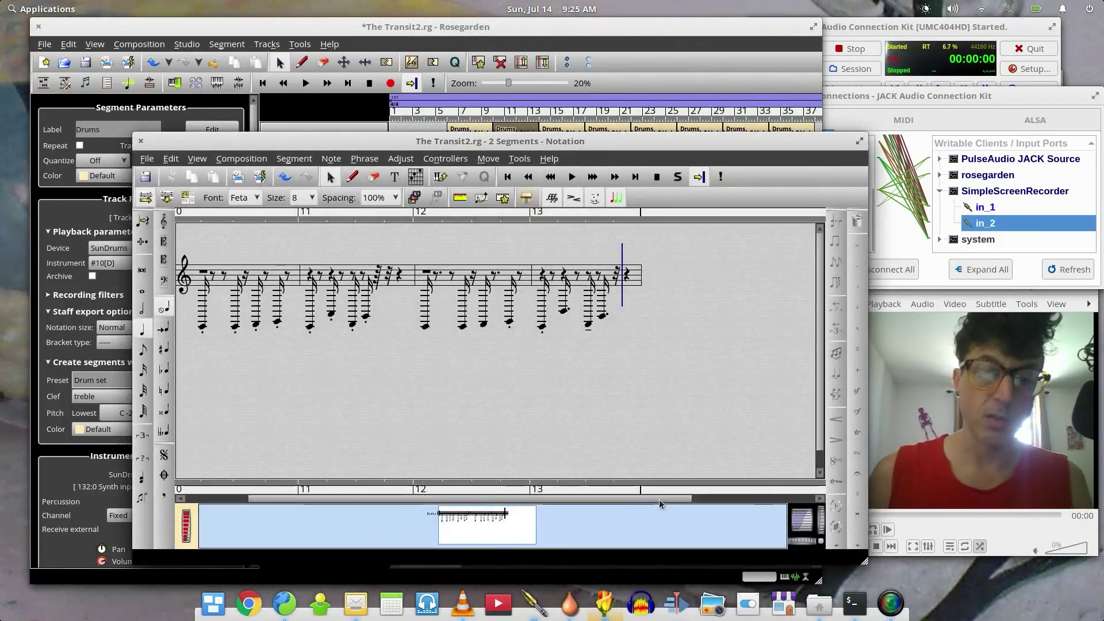
drag(660, 499, 503, 486)
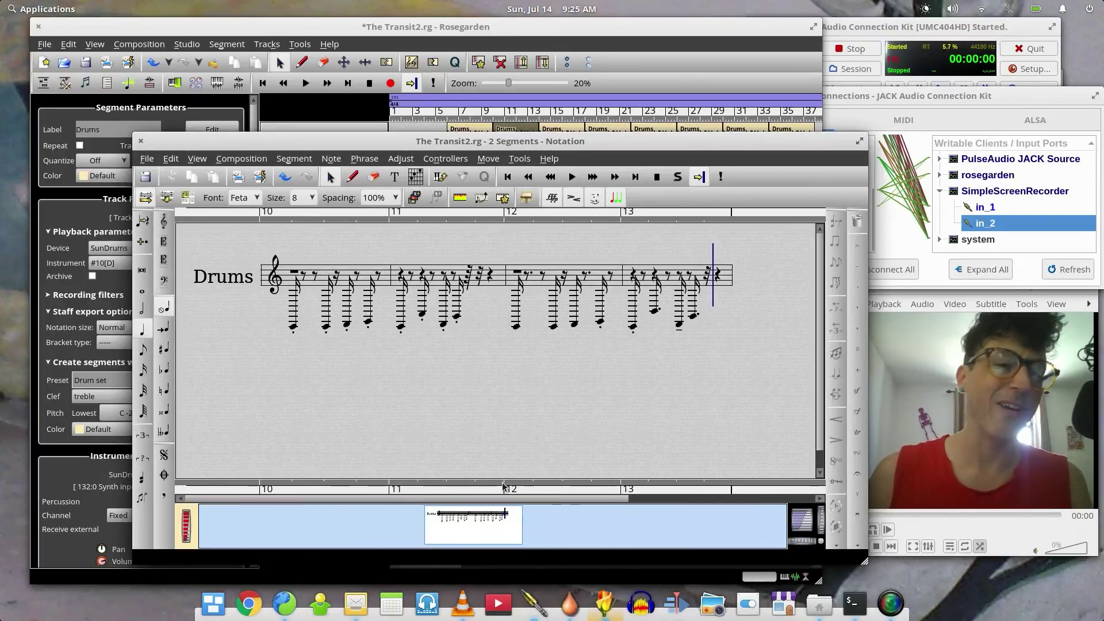
drag(259, 229, 834, 393)
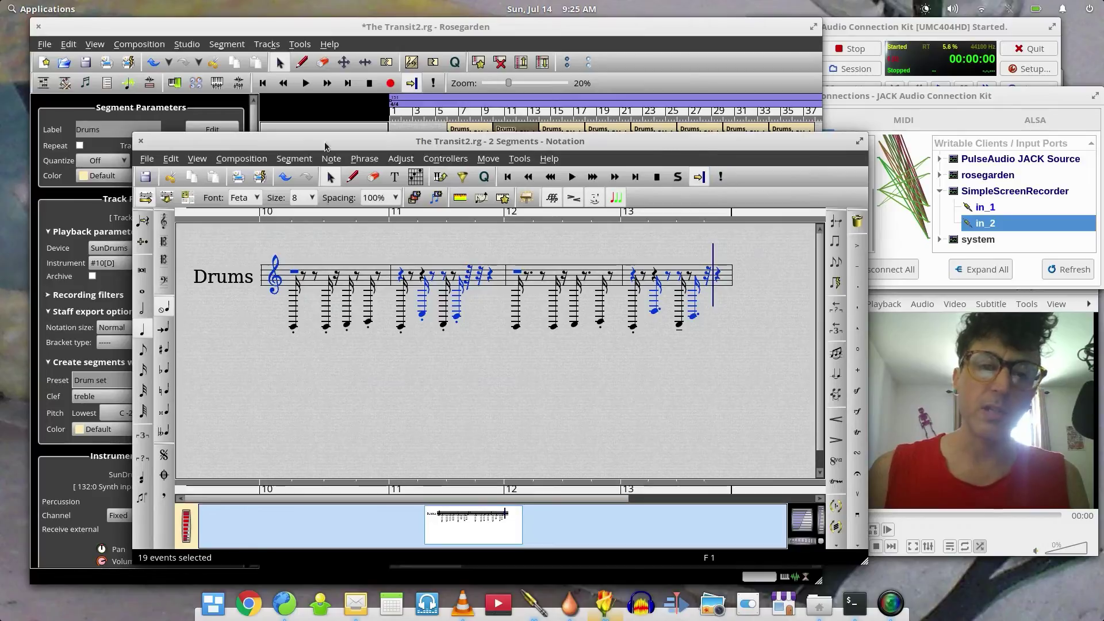
drag(172, 142, 251, 153)
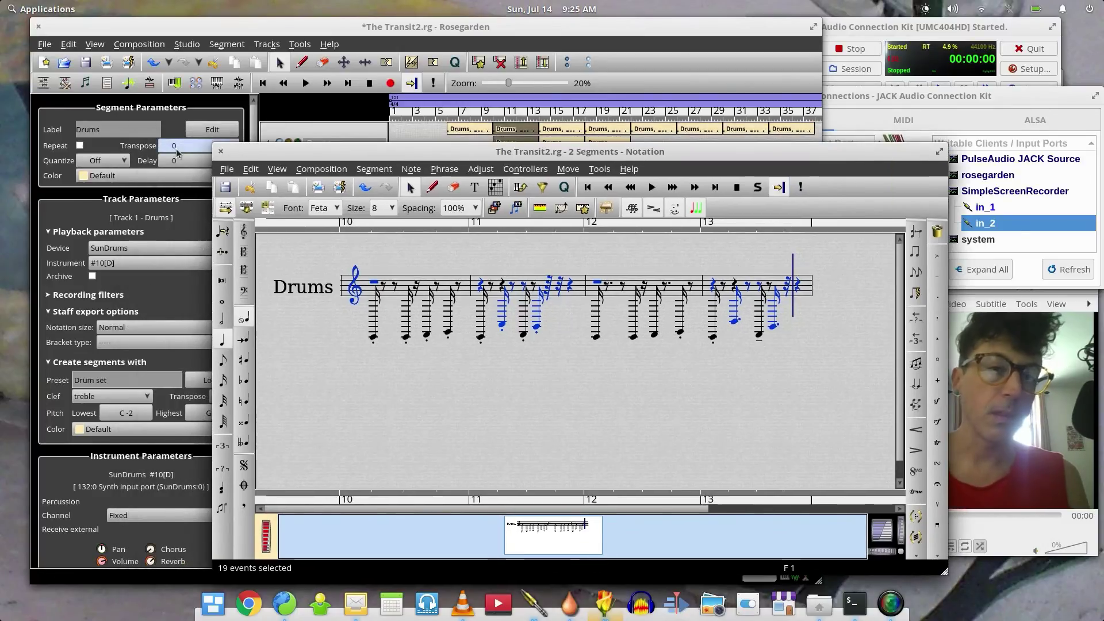
click(219, 153)
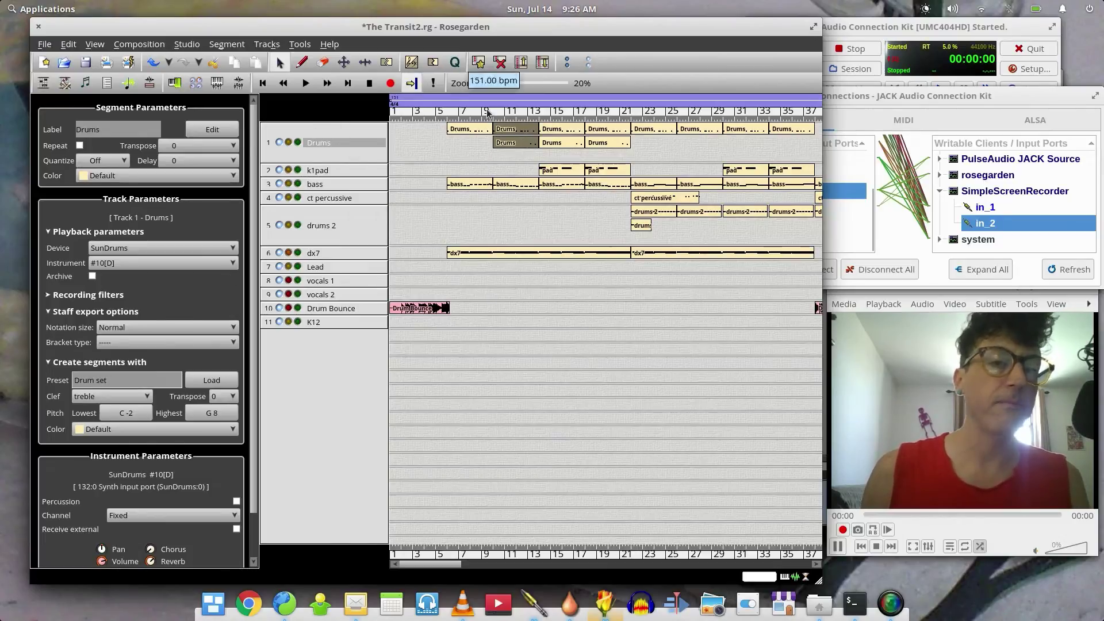
Open the two selected Drums segments in the notation editor and select the active staff's events across bars 10 to 13.
right_click(527, 133)
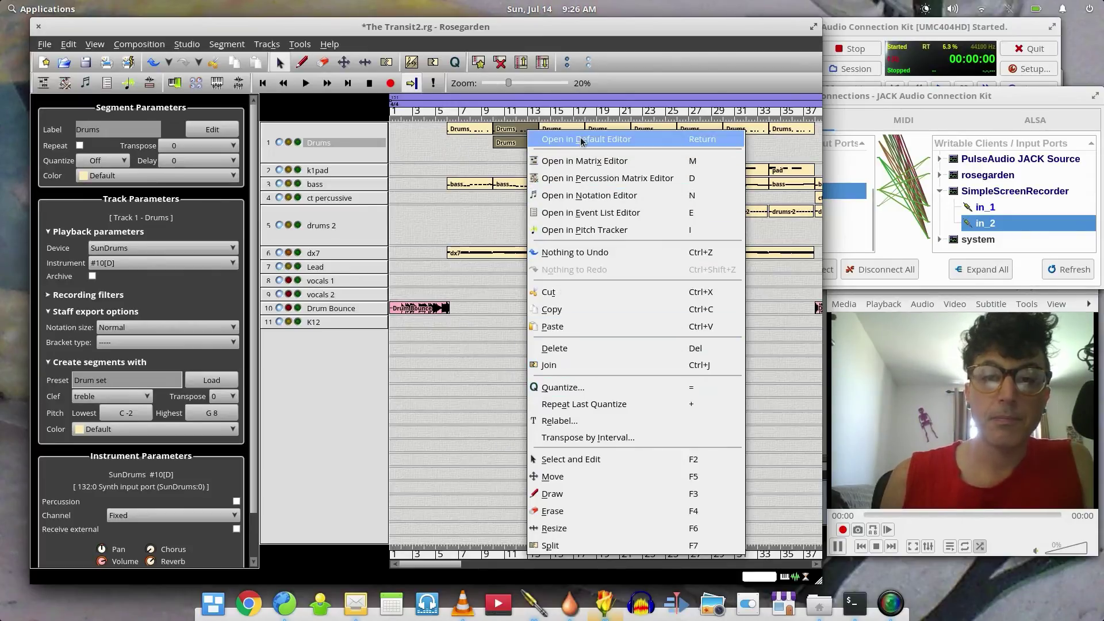
click(564, 175)
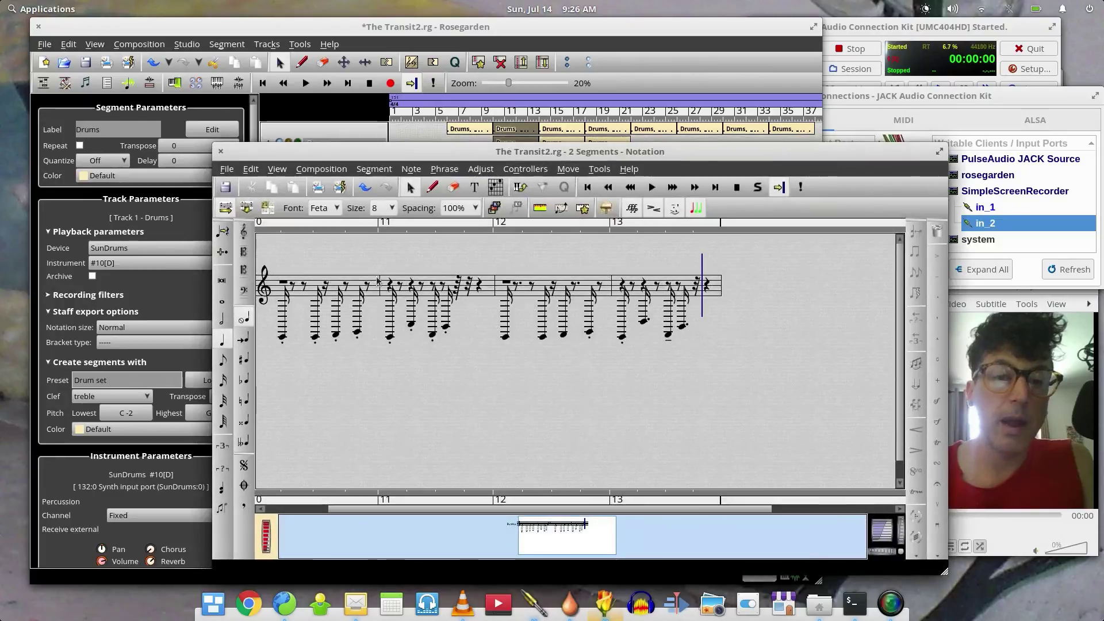
drag(696, 514, 625, 499)
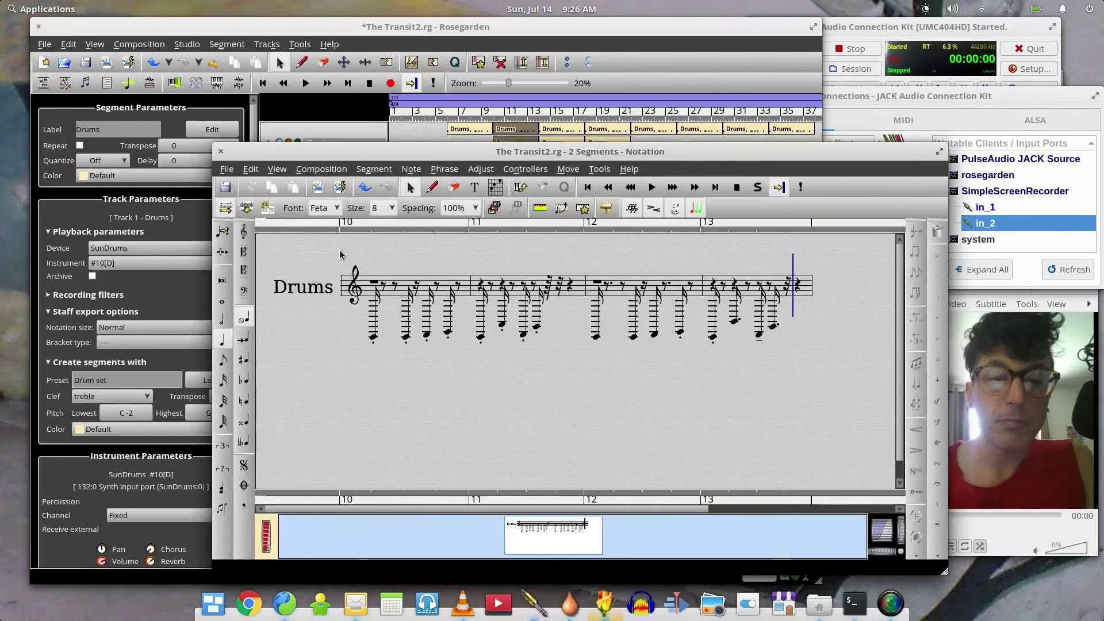
drag(347, 247, 828, 387)
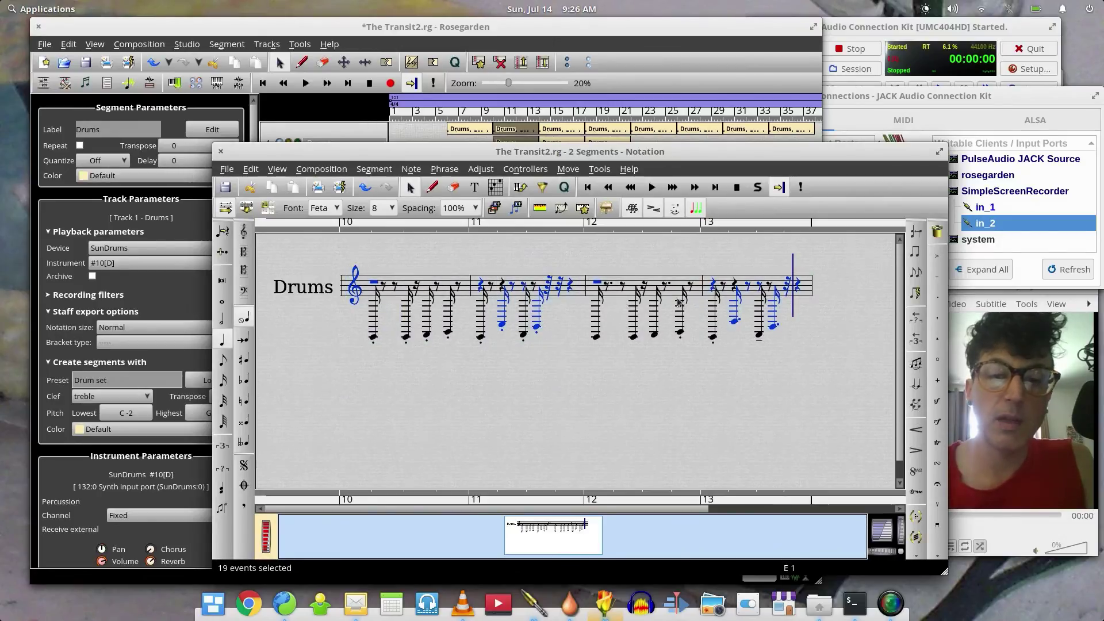
click(352, 257)
drag(826, 259, 341, 403)
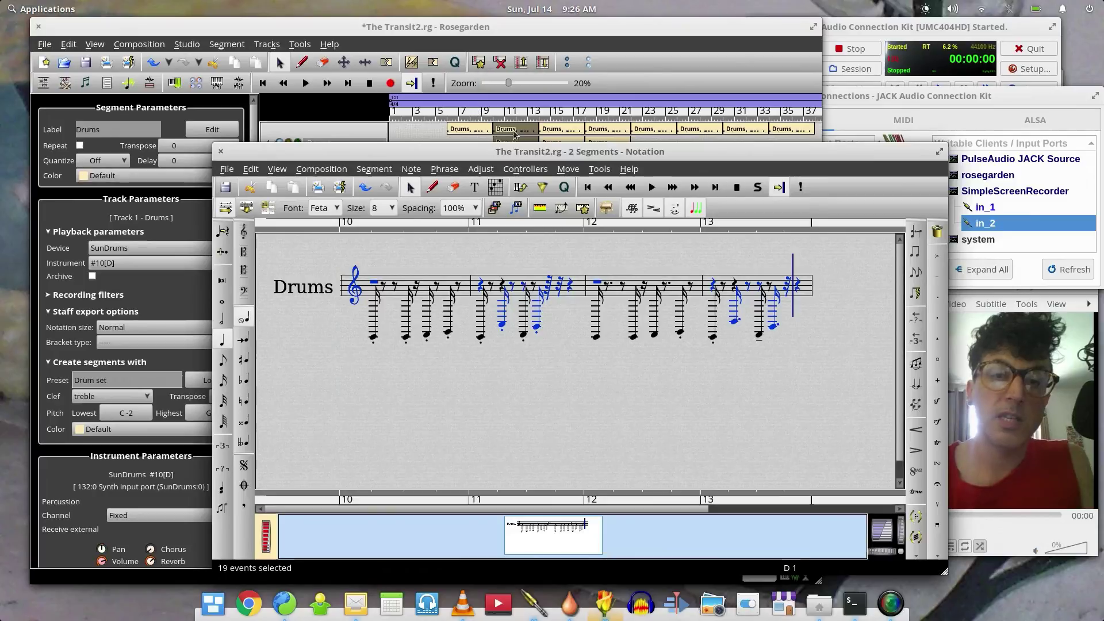
Quantize the selected drum events with the Heuristic notation quantizer, using High complexity, a thirty-second note base grid and Triplet tuplet level.
drag(507, 151, 485, 154)
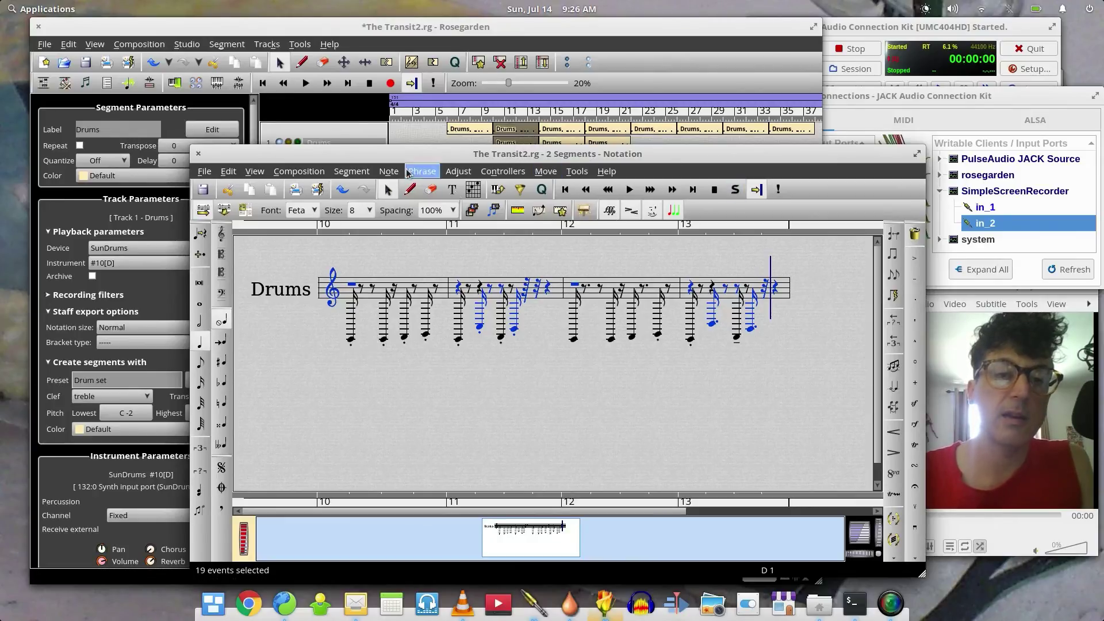
click(541, 190)
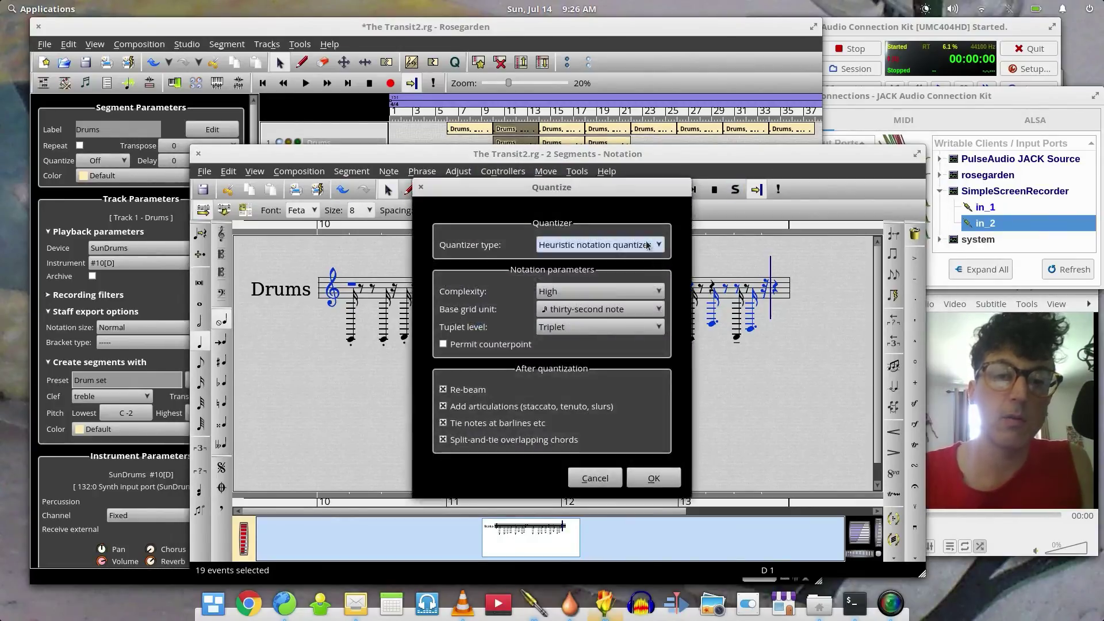
click(654, 477)
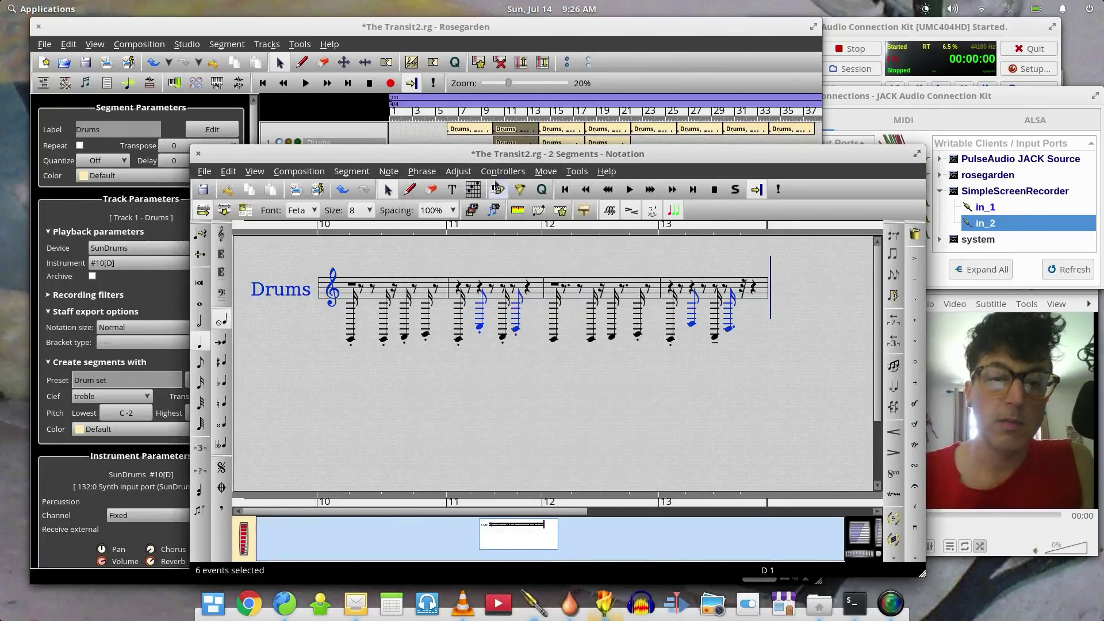
Reopen the two selected Drums segments in the notation editor and select the active staff's events across bars 10 to 13.
click(198, 154)
right_click(506, 147)
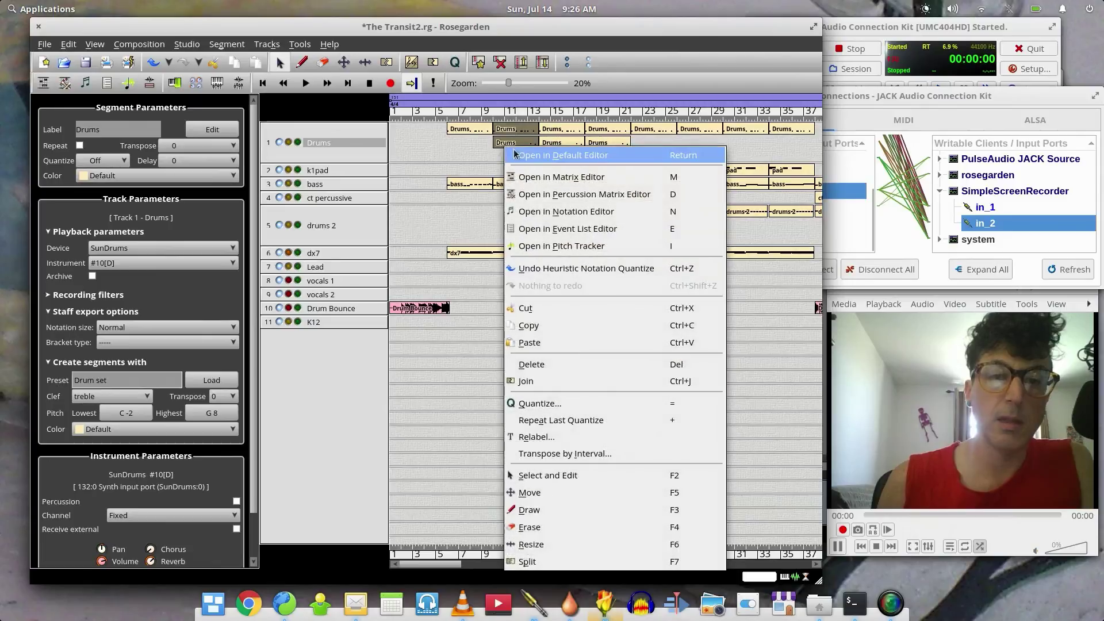
click(615, 212)
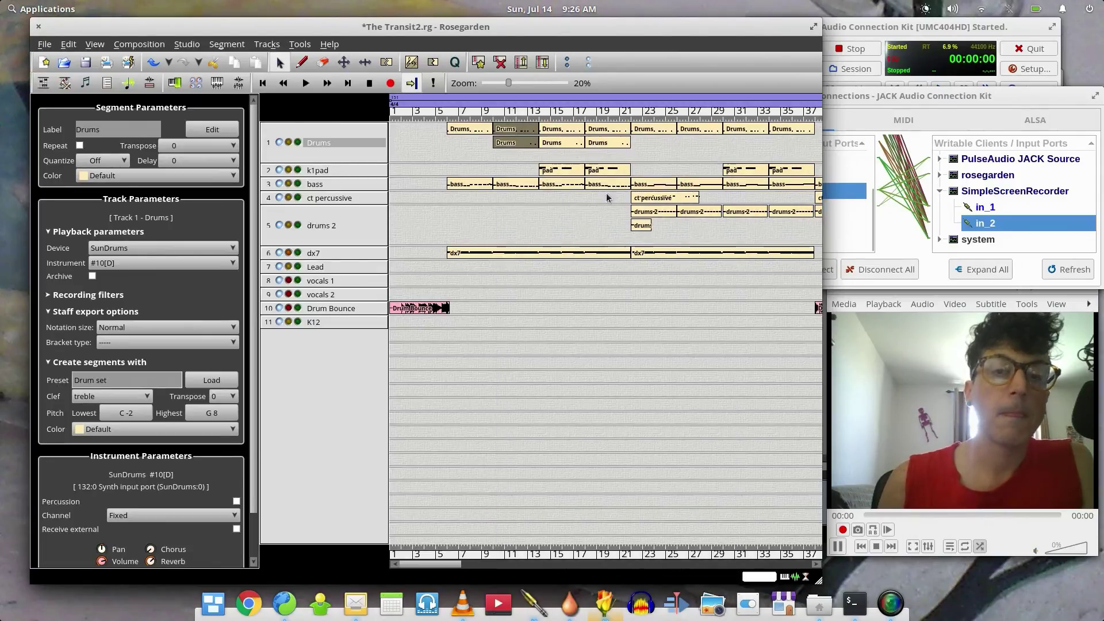
drag(240, 296, 763, 408)
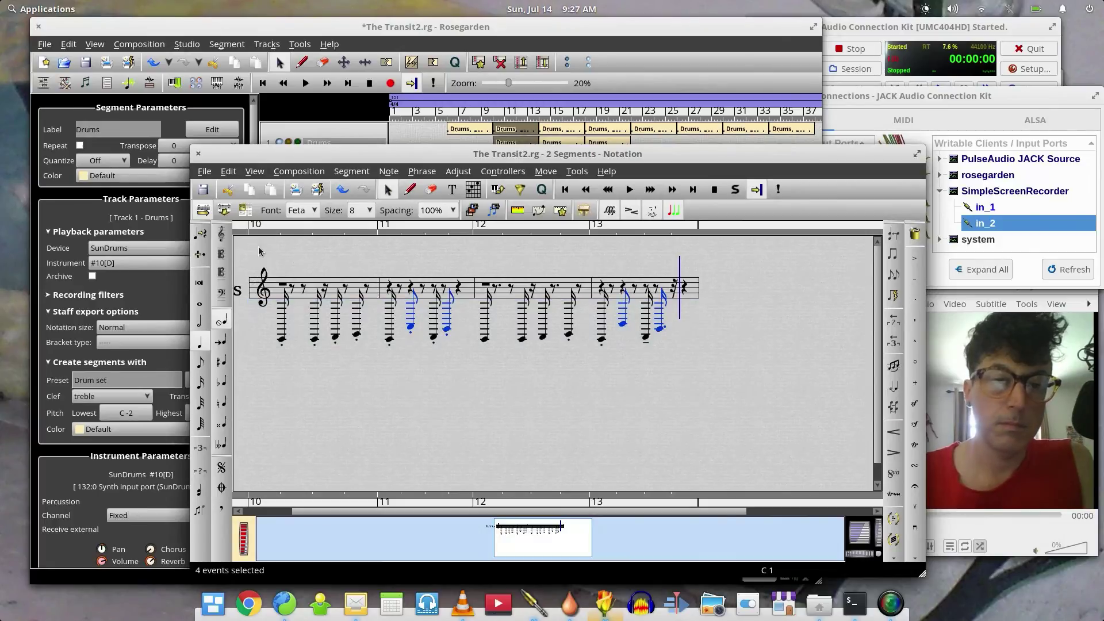
drag(259, 251, 806, 391)
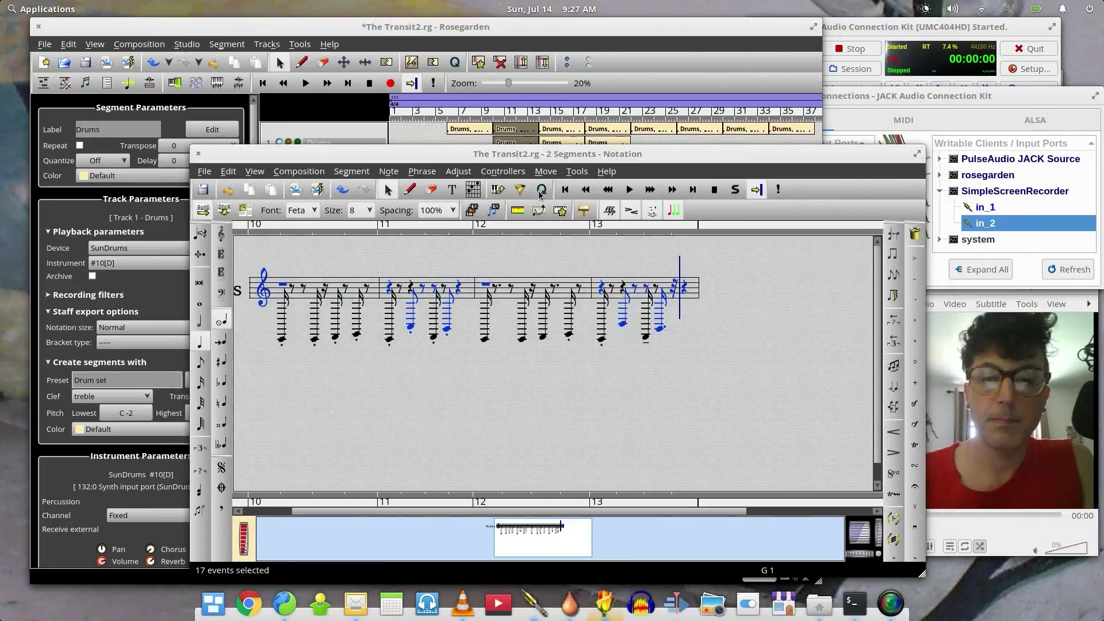
Quantize the selected drum events again with the current quantizer settings, then close the notation editor.
click(541, 193)
click(653, 476)
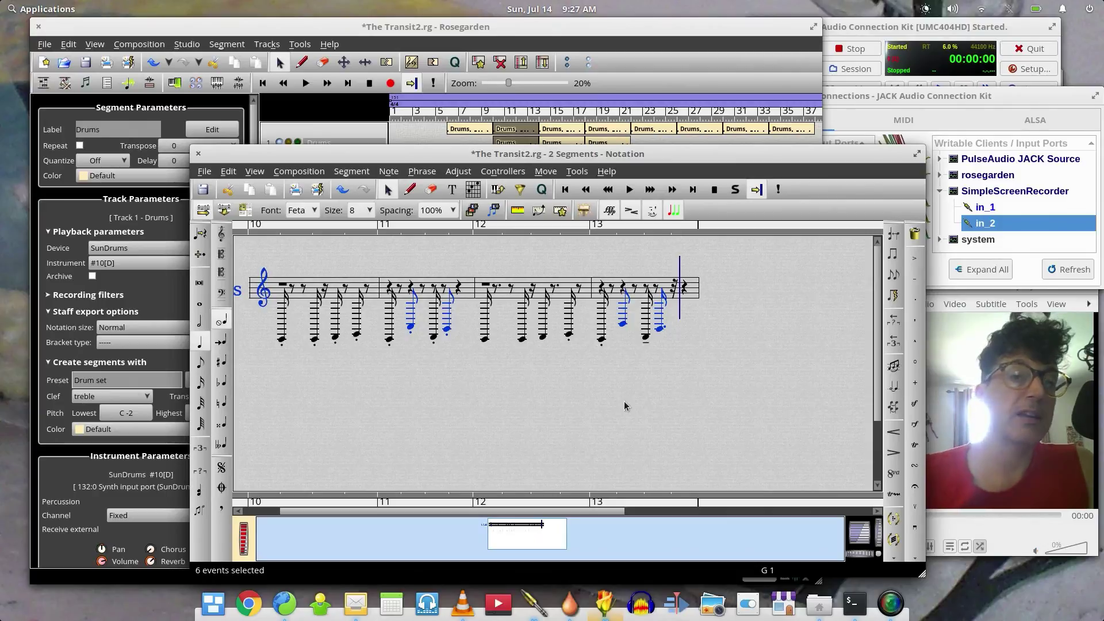
drag(319, 151, 324, 122)
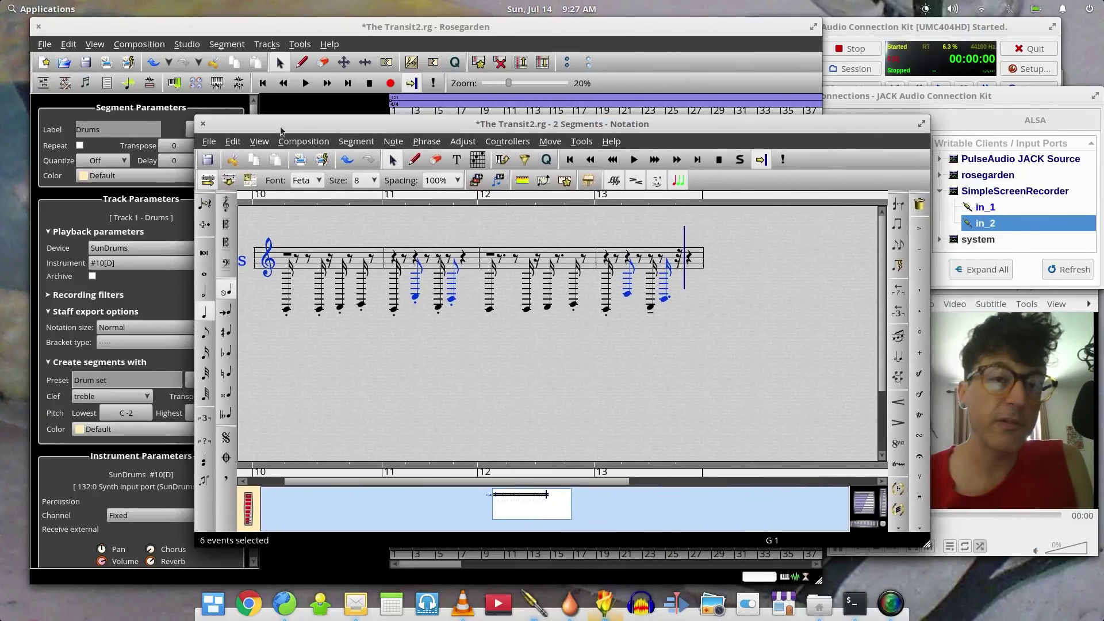
click(202, 125)
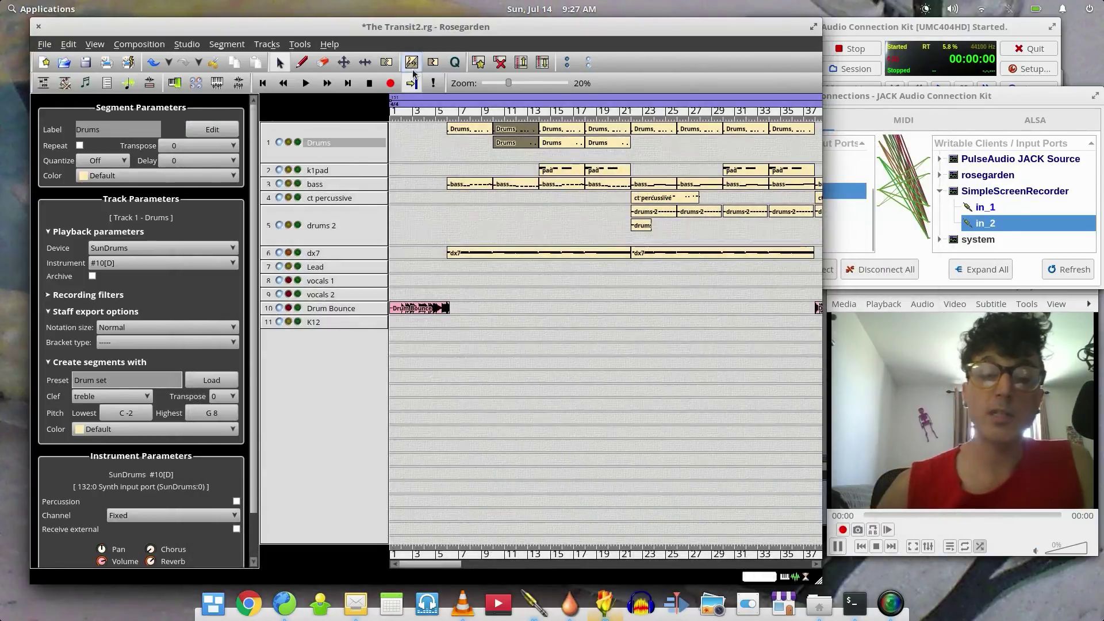